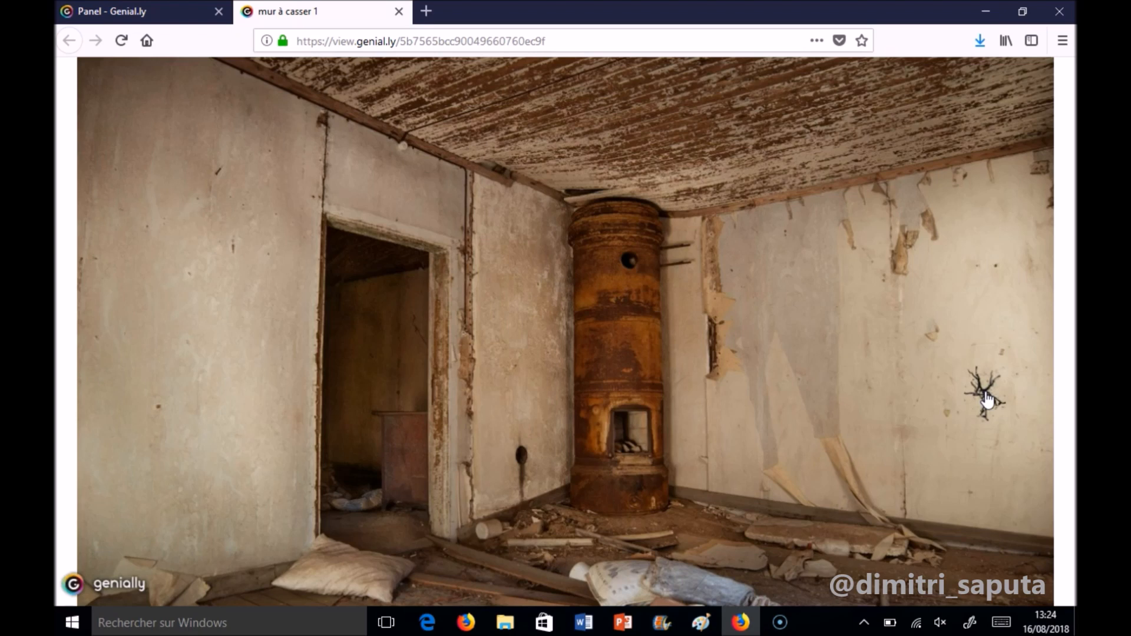
# Try out the finished wall preview by widening the crack on the room's wall twice
pyautogui.click(988, 400)
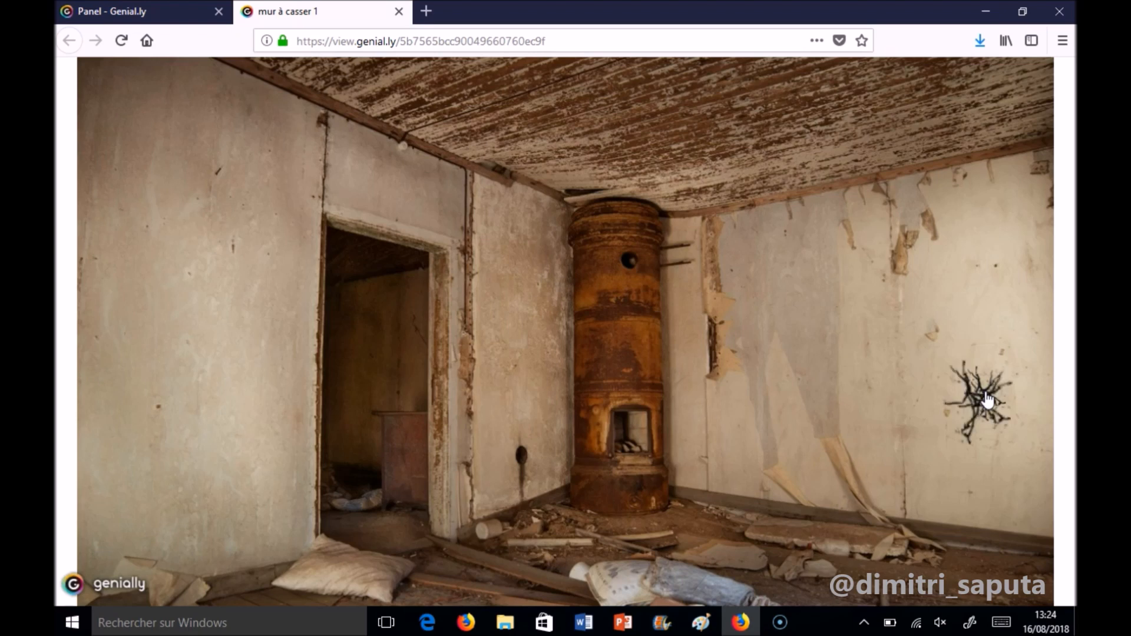
pyautogui.click(988, 400)
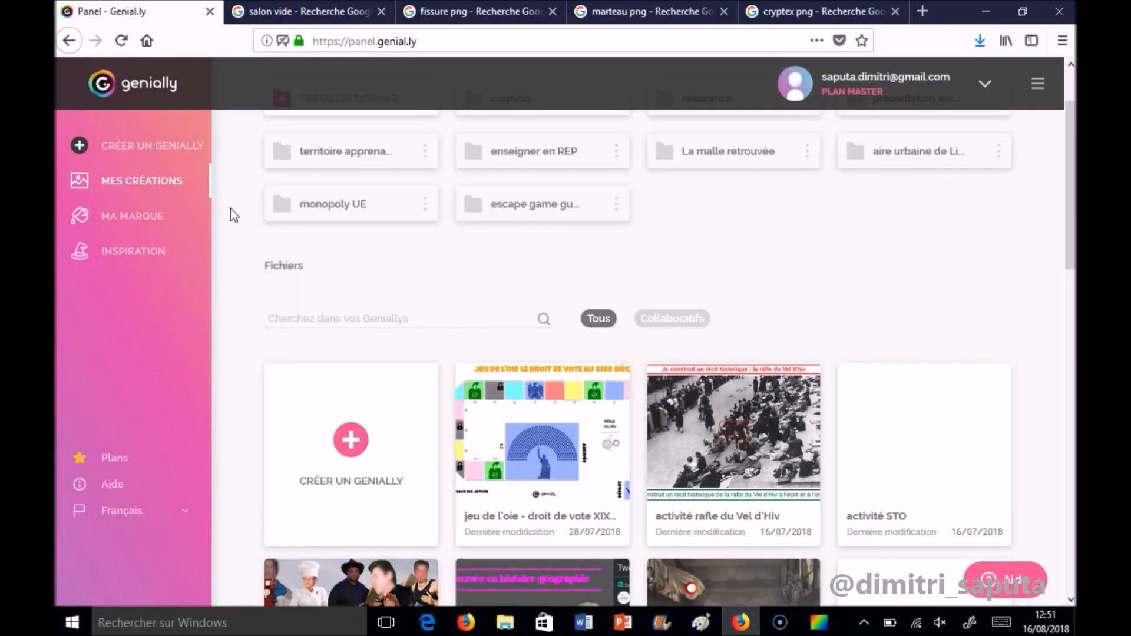
# Create a new Genially from the blank presentation template
pyautogui.click(348, 441)
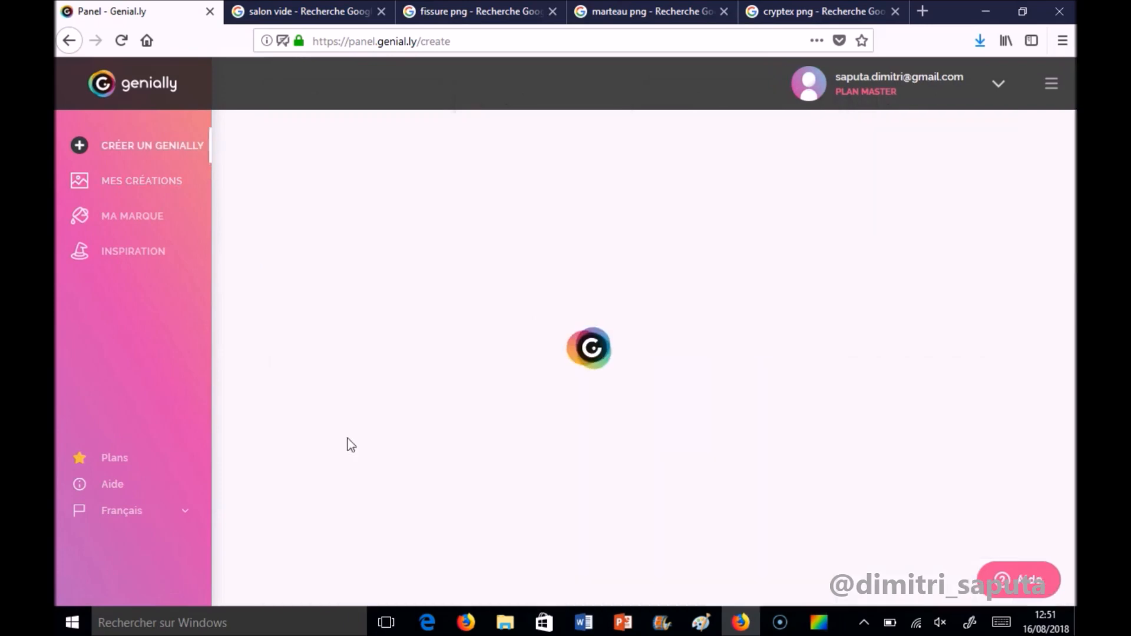
pyautogui.click(317, 267)
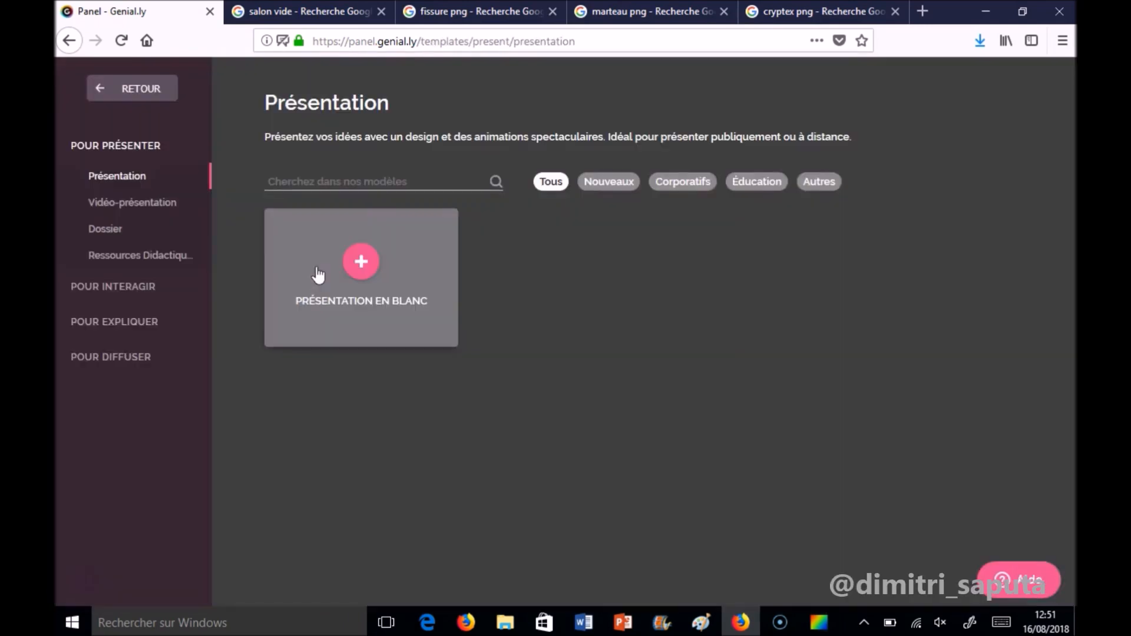
pyautogui.click(371, 270)
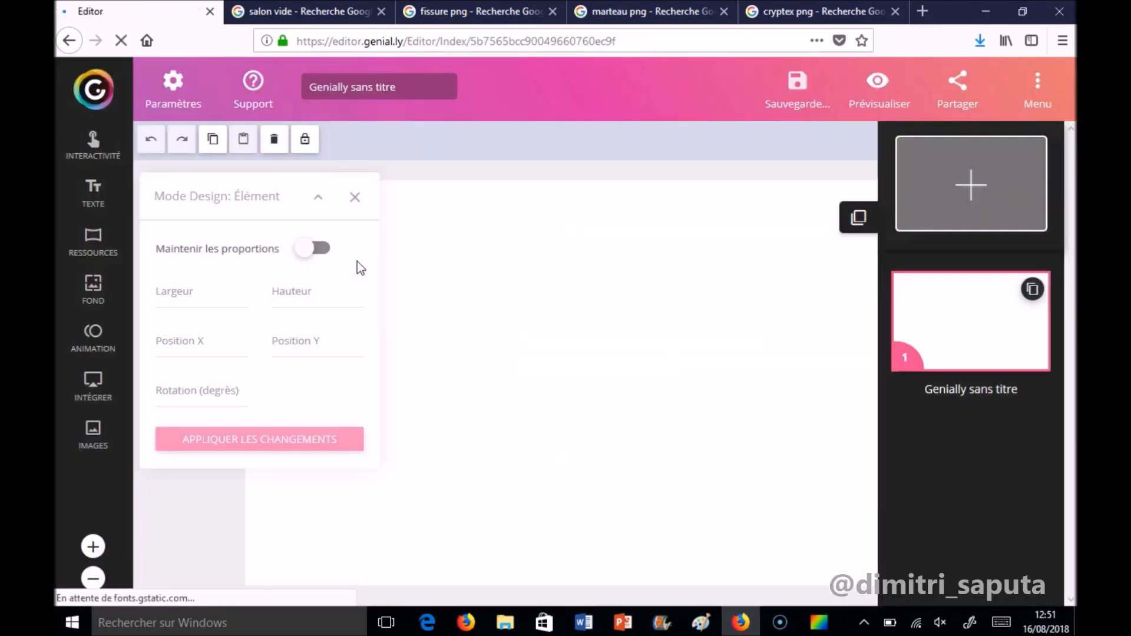
# Disable pagination, sharing and full-screen mode for the presentation, and hide the interactivity indicator
pyautogui.click(177, 83)
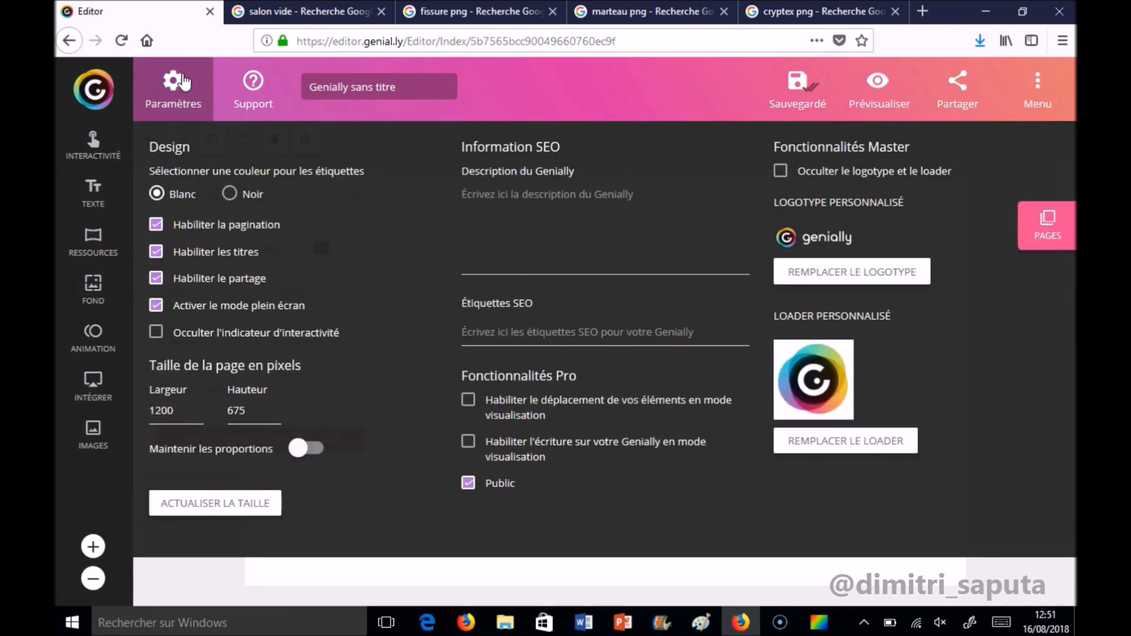
pyautogui.click(186, 224)
pyautogui.click(218, 281)
pyautogui.click(211, 304)
pyautogui.click(218, 333)
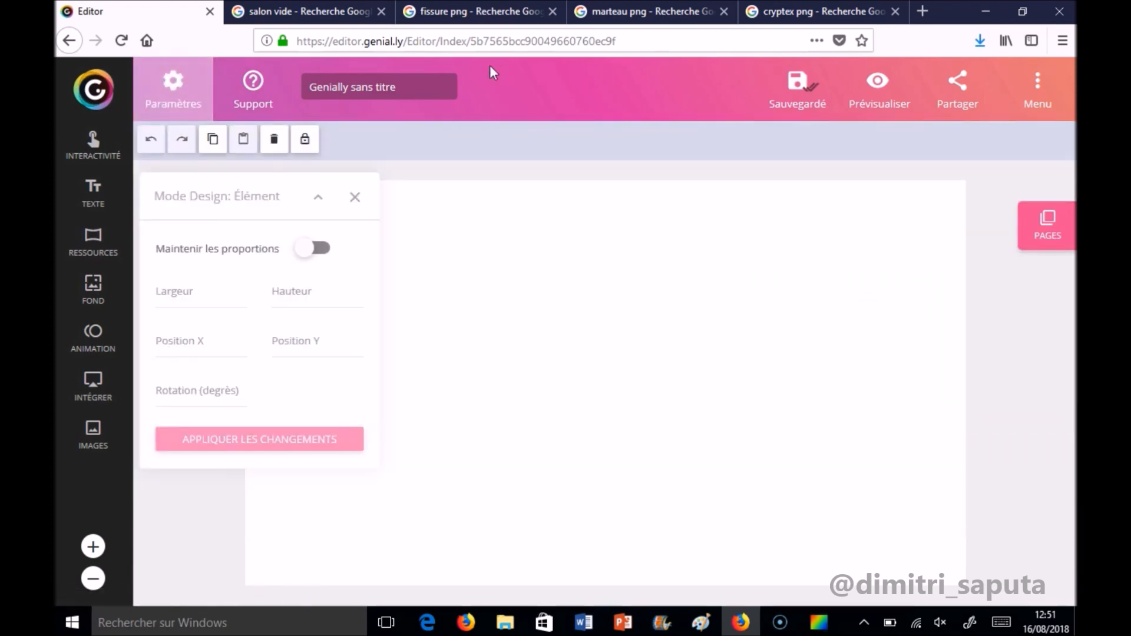
# Name the presentation "mur à casser 1" and return to the creations overview
pyautogui.click(414, 83)
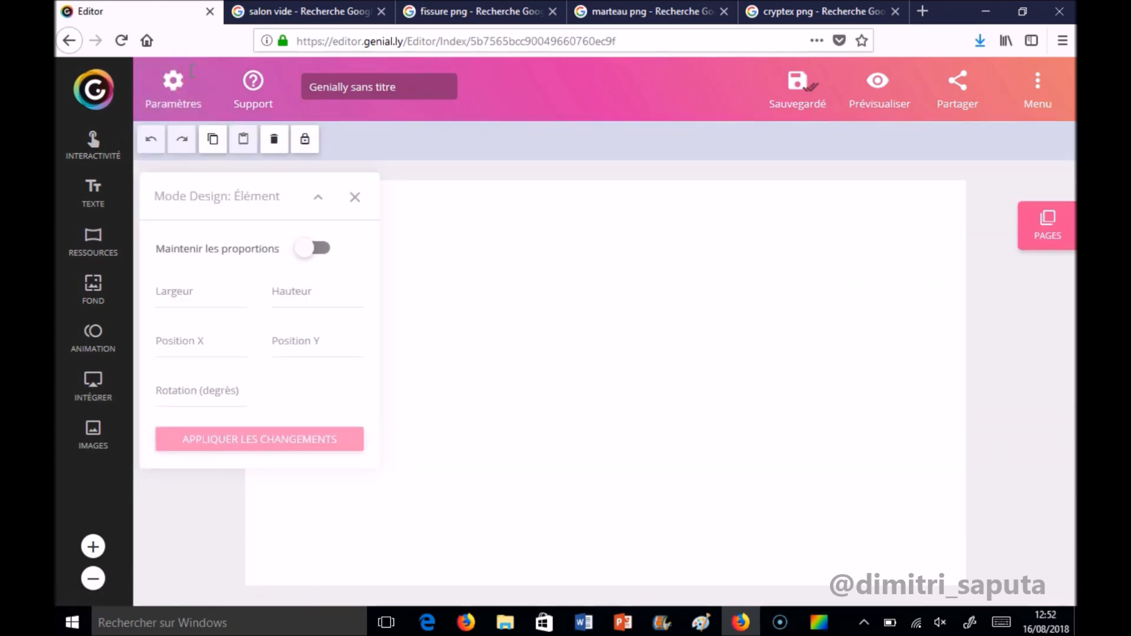
pyautogui.tripleClick(412, 83)
pyautogui.write('mur à casser 1')
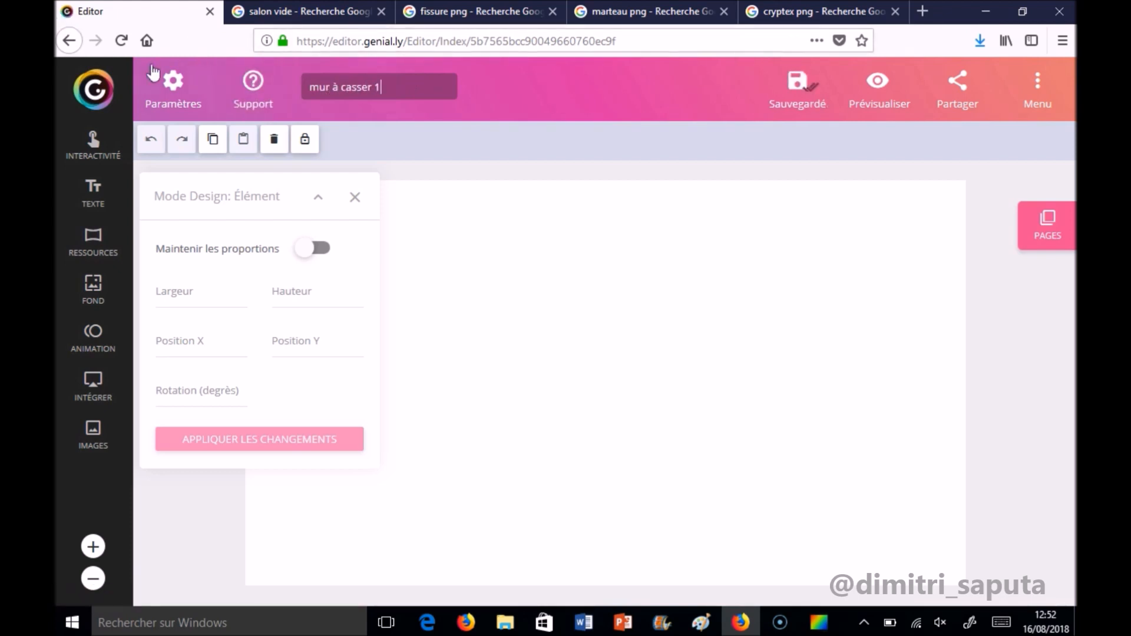
pyautogui.click(100, 92)
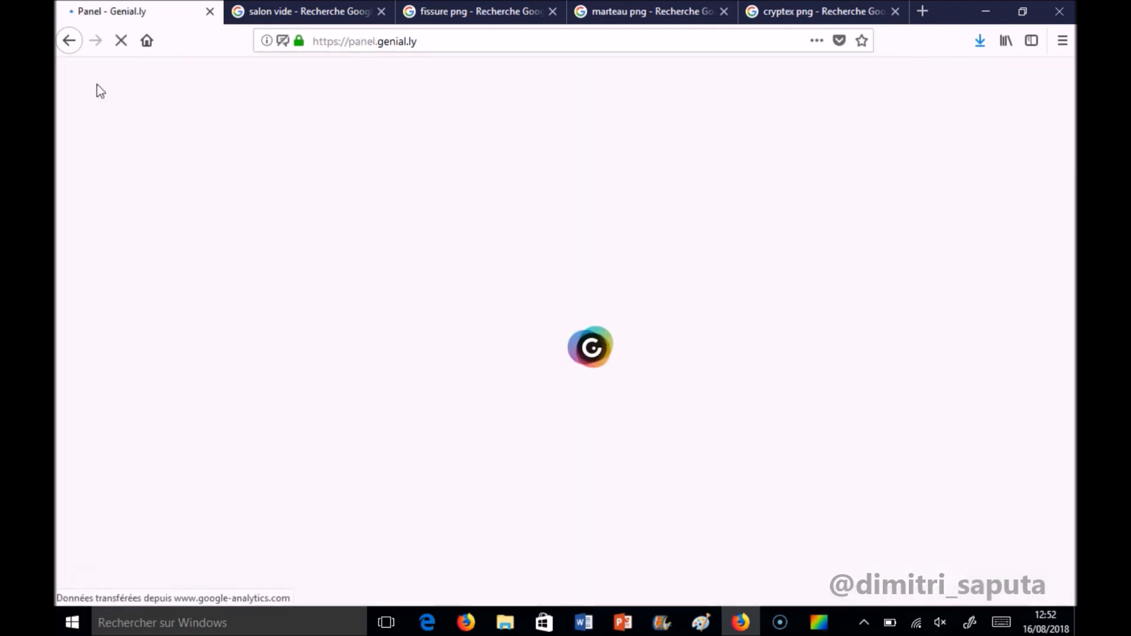
# Create a second Genially from the blank presentation template
pyautogui.click(350, 531)
pyautogui.click(301, 265)
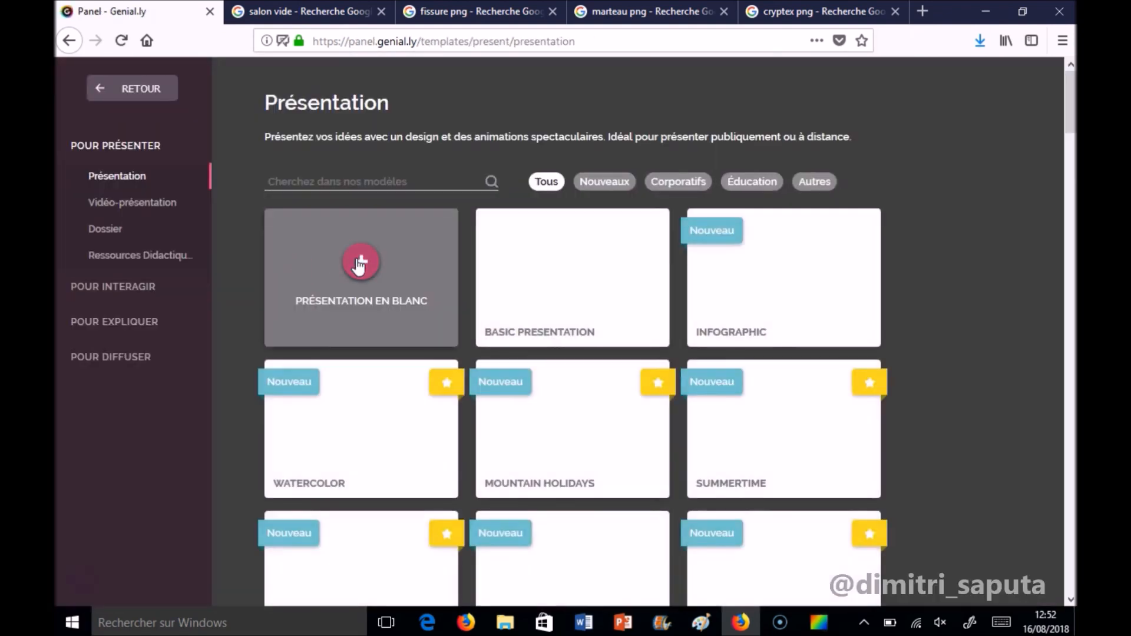
pyautogui.click(360, 263)
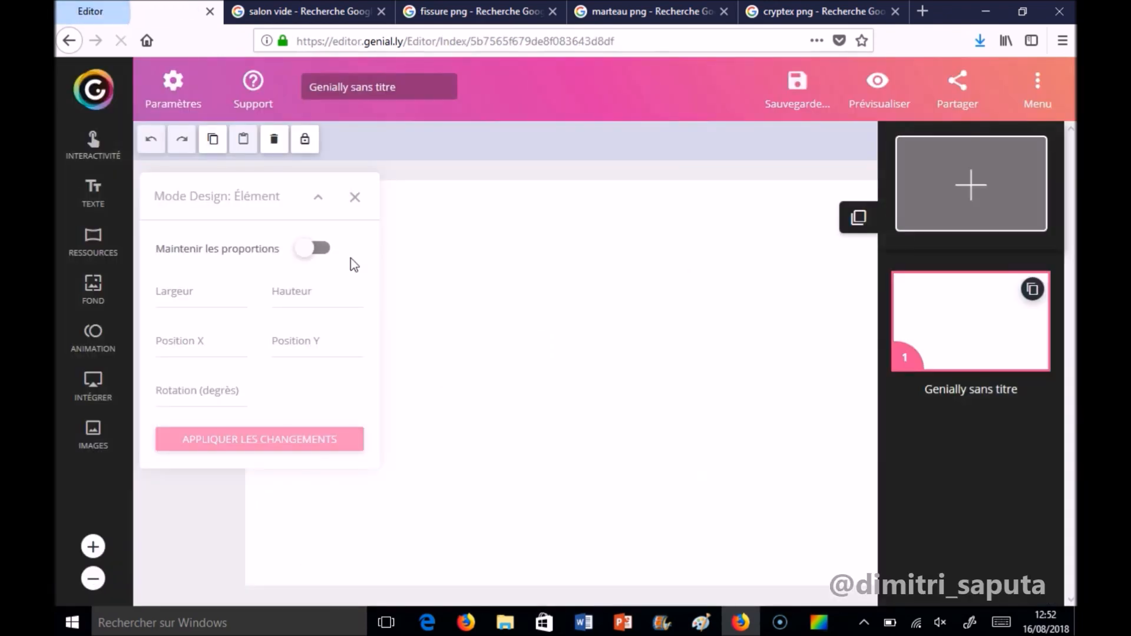
# Disable pagination, titles, sharing and full screen, hide the interactivity indicator and logo, and resize the page to 300 pixels wide
pyautogui.click(187, 110)
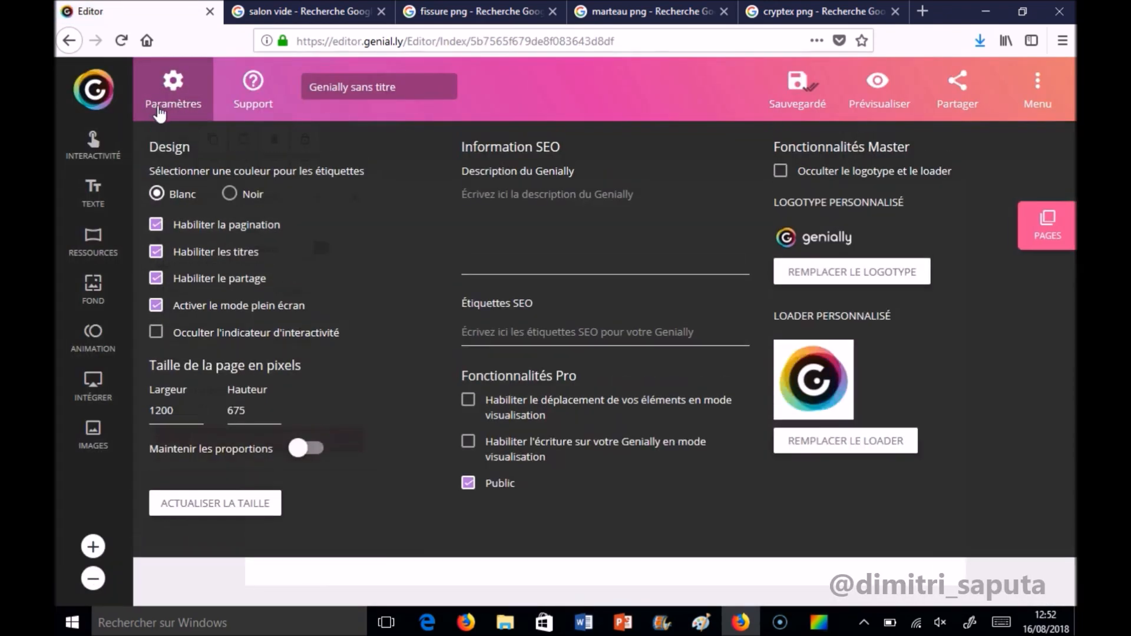
pyautogui.click(203, 241)
pyautogui.click(205, 252)
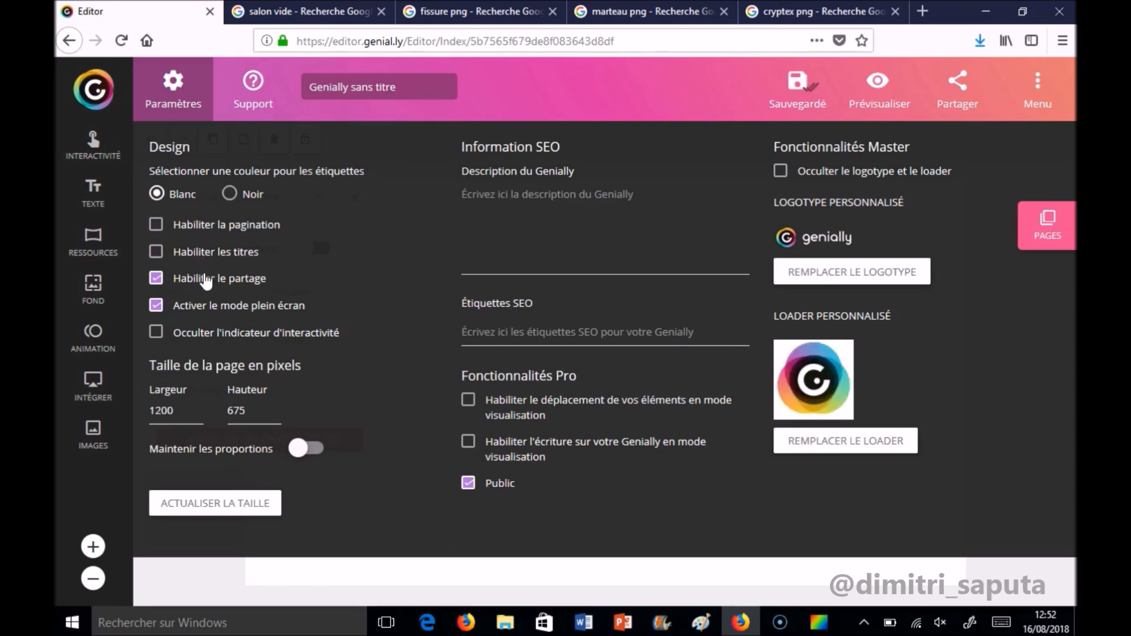
pyautogui.click(204, 286)
pyautogui.click(208, 334)
pyautogui.click(797, 175)
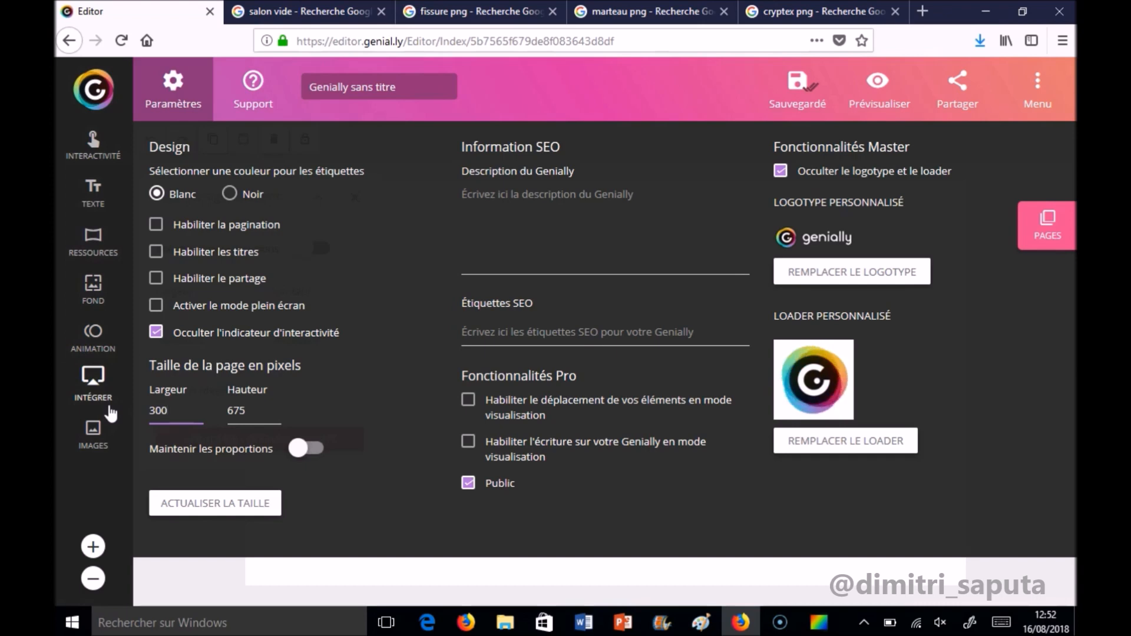
pyautogui.click(210, 503)
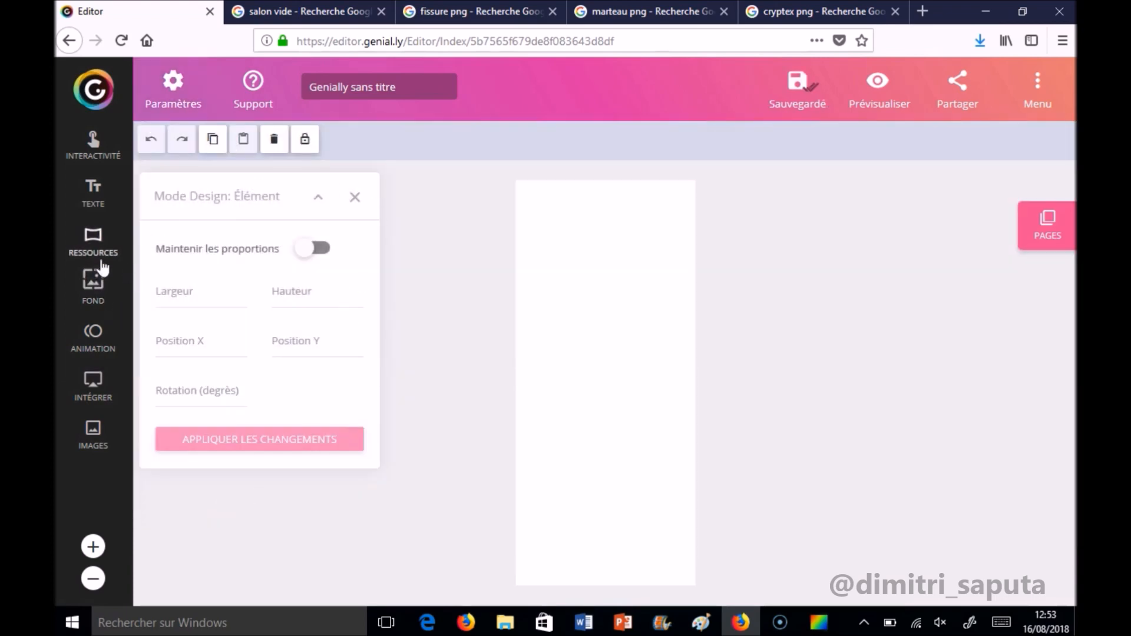
# Set the transition between pages to no transition
pyautogui.click(94, 333)
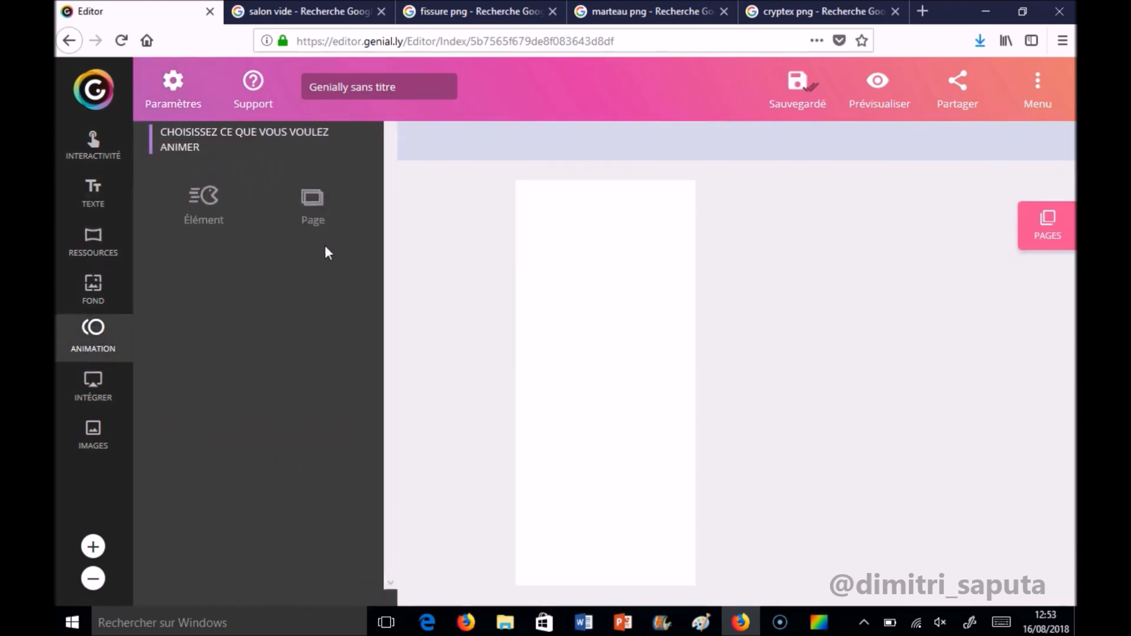
pyautogui.click(314, 224)
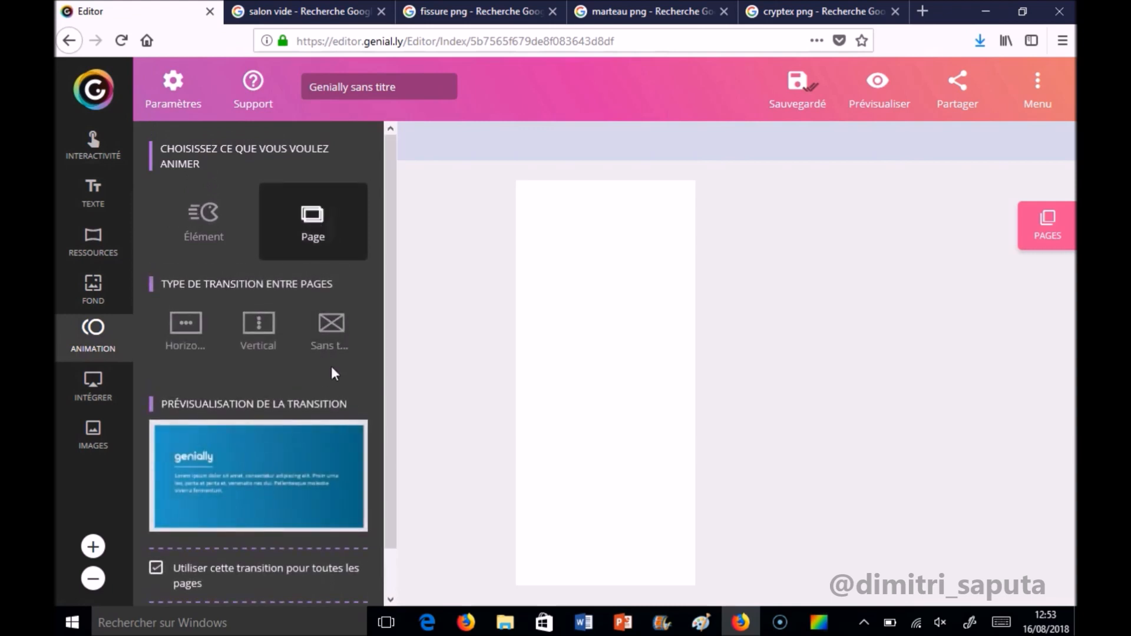
pyautogui.click(342, 327)
pyautogui.click(194, 392)
pyautogui.click(93, 339)
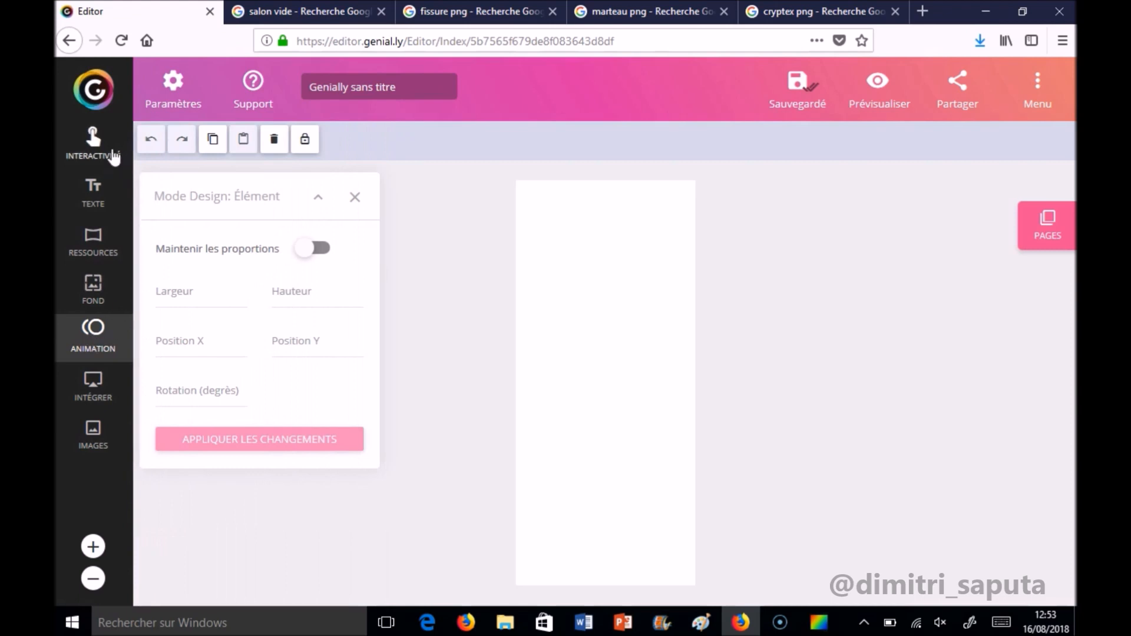
# Leave the editor for the creations overview, naming the presentation "mur à casser 2"
pyautogui.click(105, 96)
pyautogui.click(427, 202)
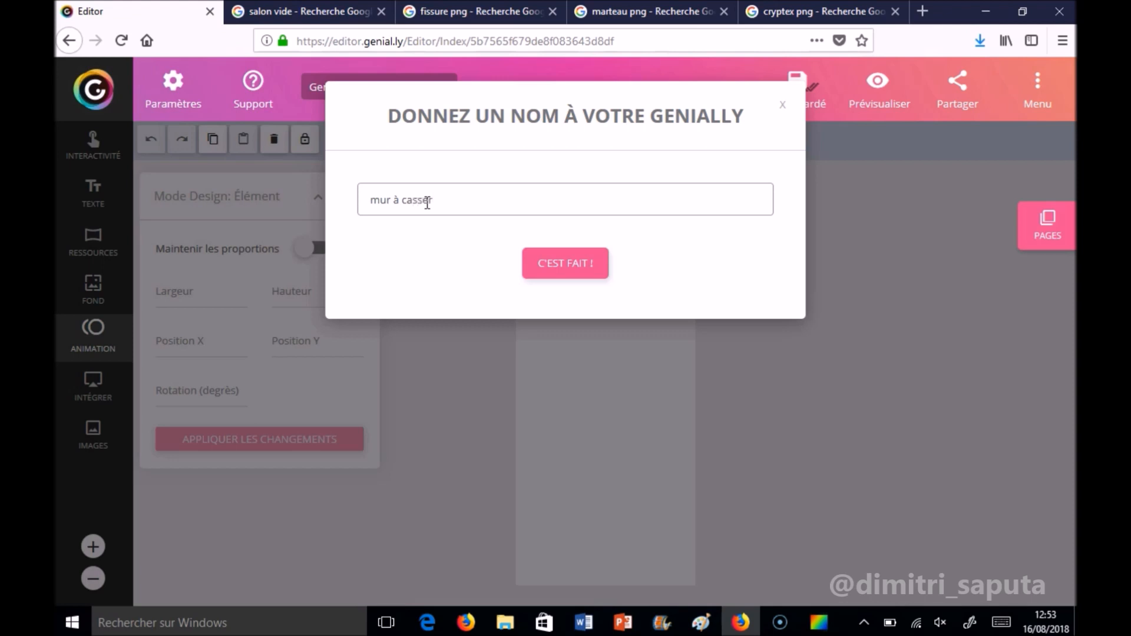
pyautogui.write('mur à casser 2')
pyautogui.click(568, 264)
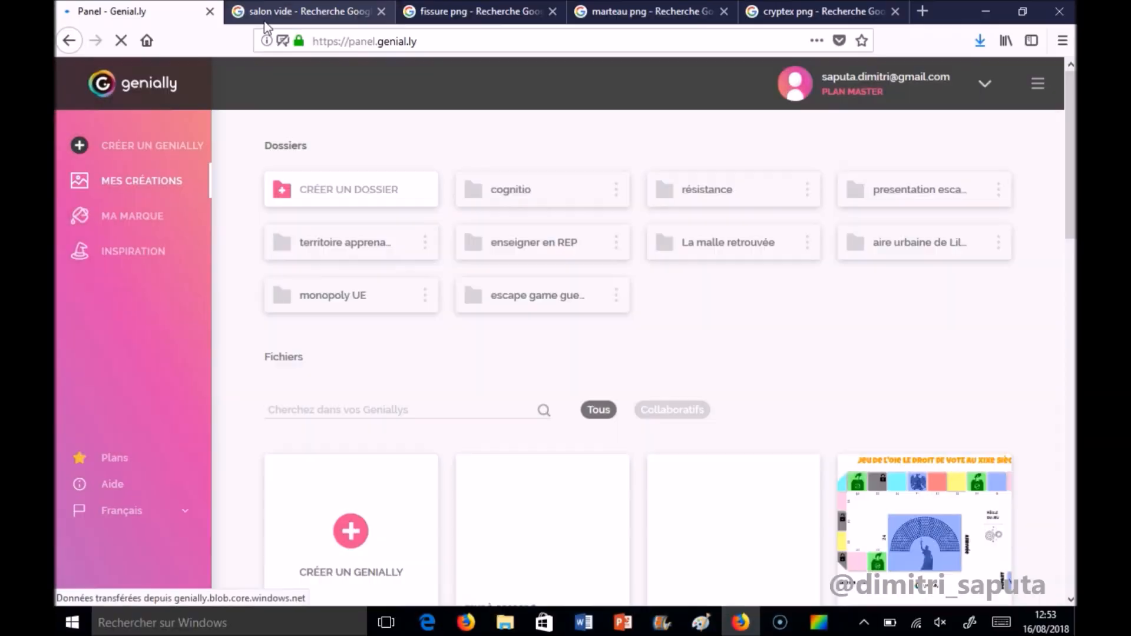
# Find the abandoned room with the rusty stove in the "salon vide" image results and open its source page
pyautogui.click(264, 21)
pyautogui.scroll(-3, 306, 130)
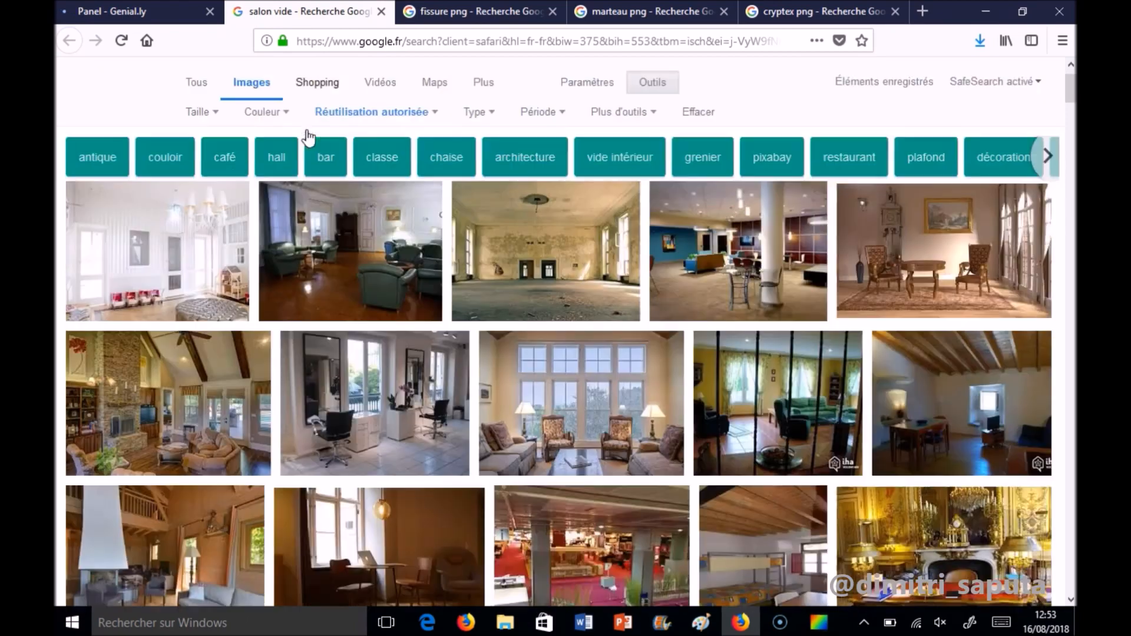
pyautogui.scroll(2, 307, 140)
pyautogui.scroll(2, 306, 140)
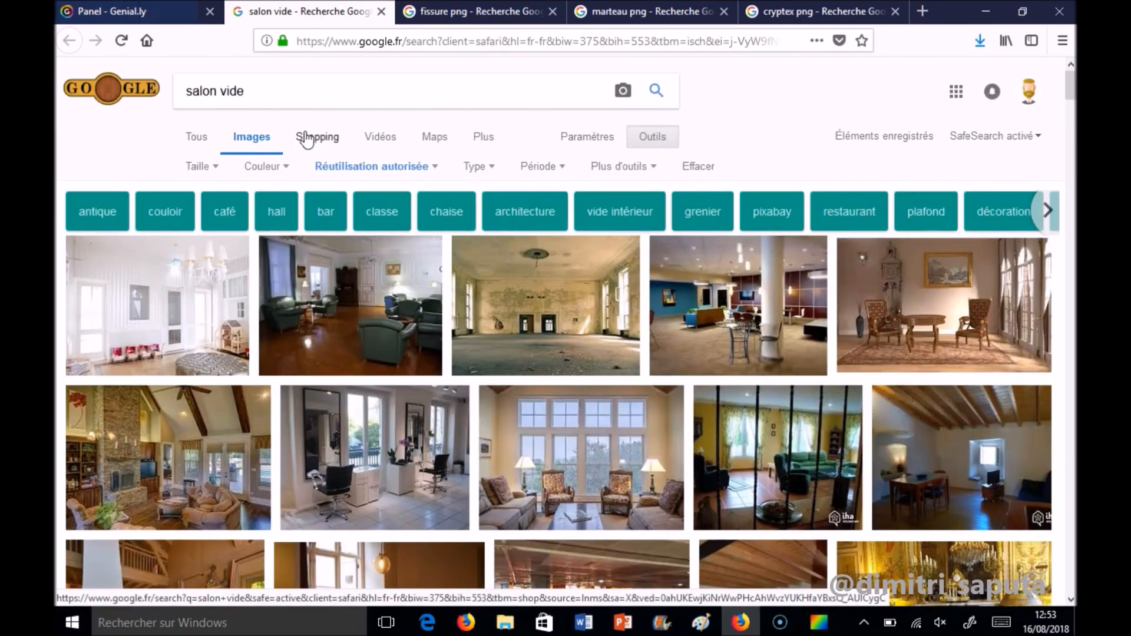
pyautogui.scroll(-15, 304, 141)
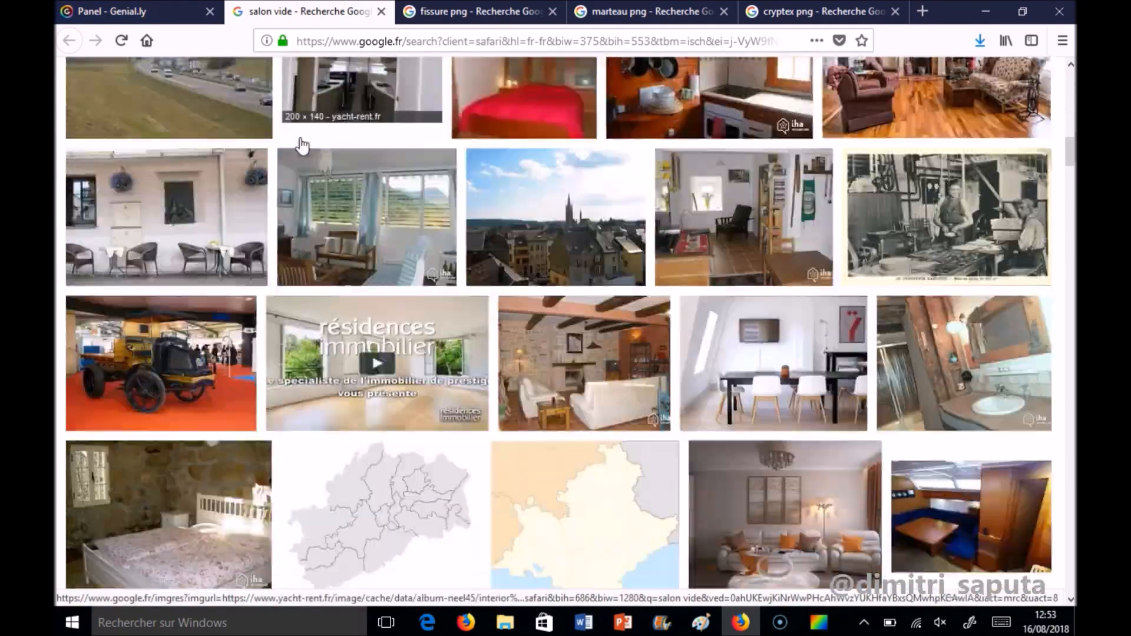
pyautogui.scroll(-20, 299, 146)
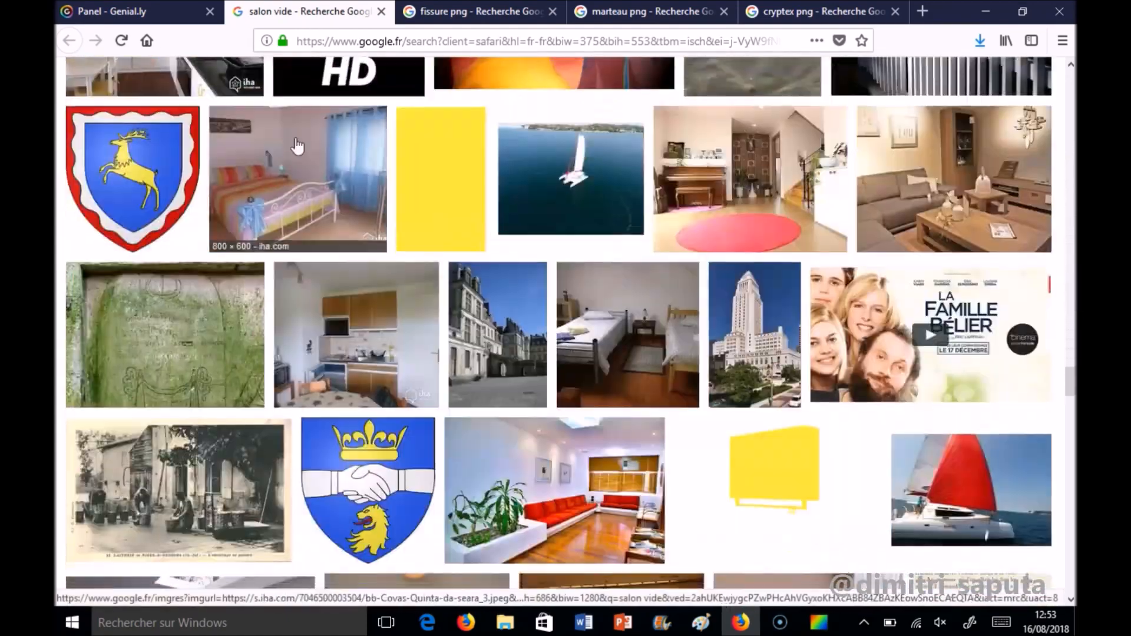
pyautogui.click(298, 146)
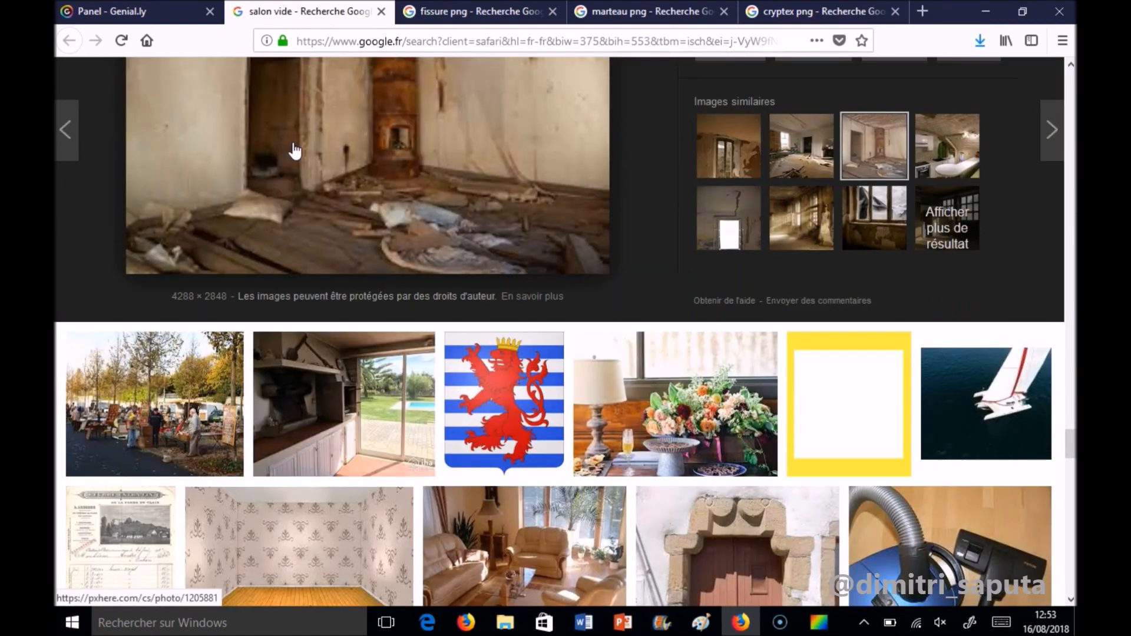
pyautogui.click(294, 151)
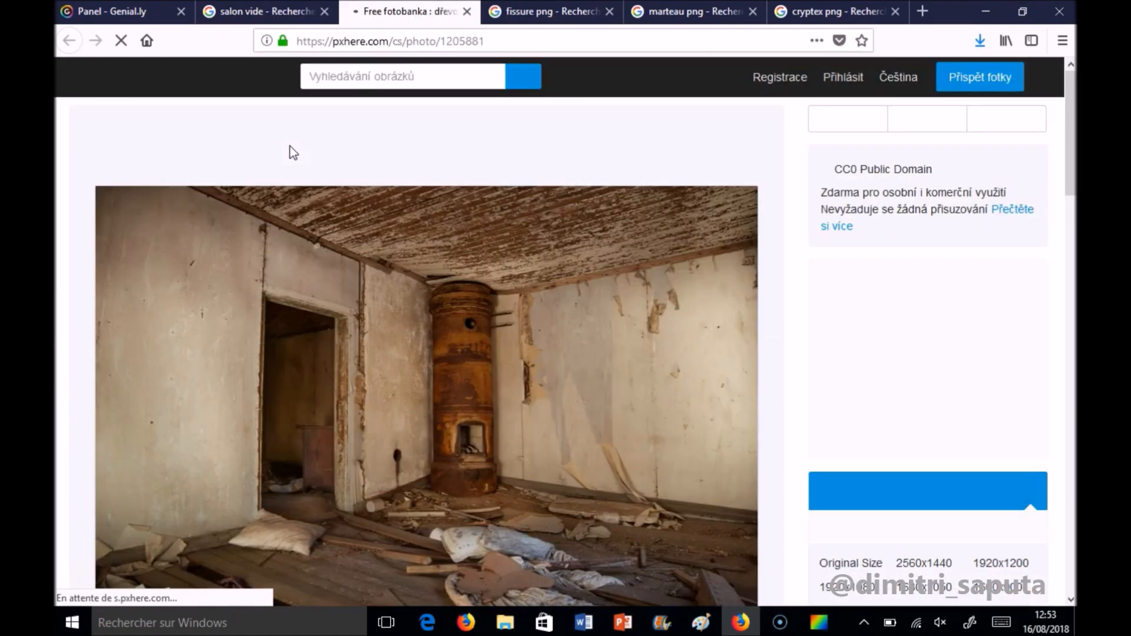
# Save the abandoned room image as "pièce vide" in the mur interactif folder on the desktop
pyautogui.rightClick(416, 330)
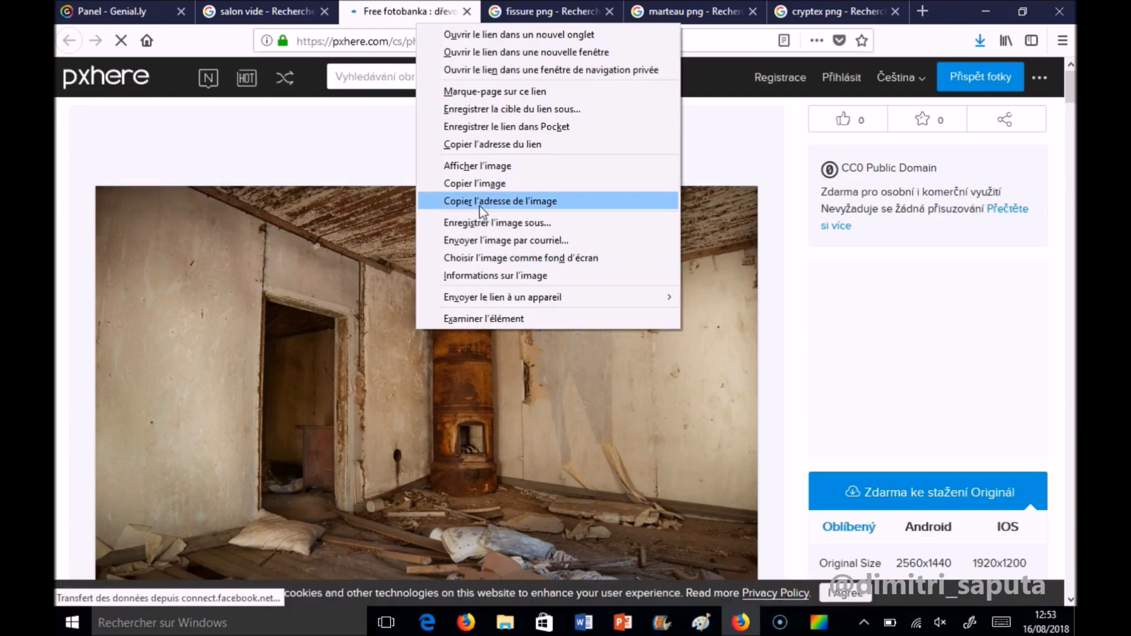
pyautogui.click(537, 220)
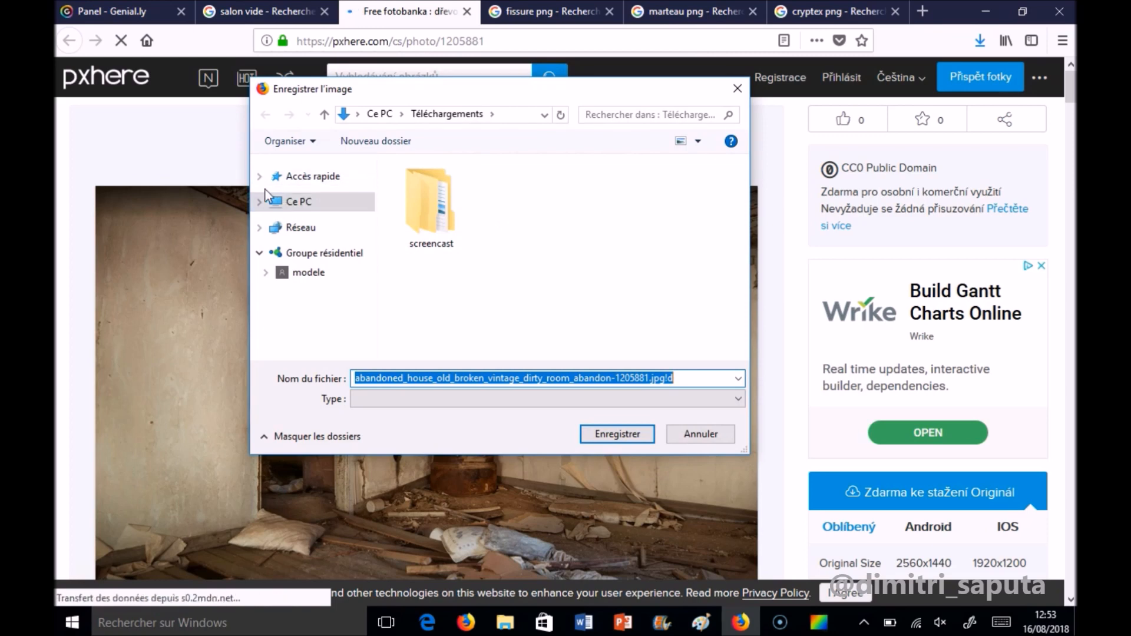
pyautogui.click(302, 196)
pyautogui.doubleClick(419, 208)
pyautogui.click(611, 372)
pyautogui.write('pièce vide')
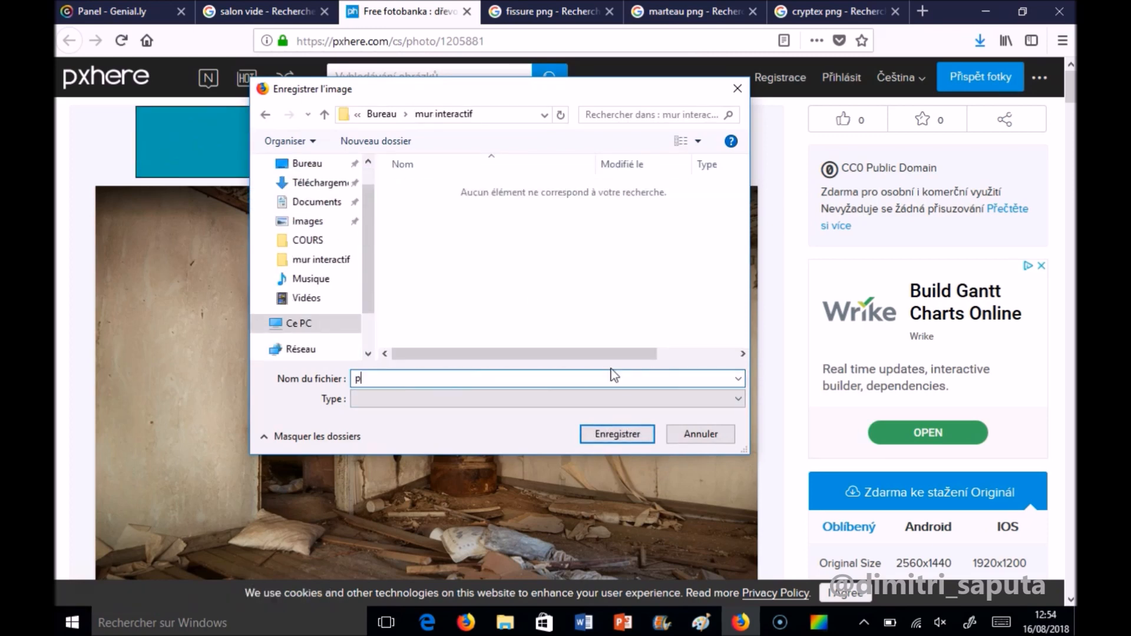
pyautogui.click(611, 434)
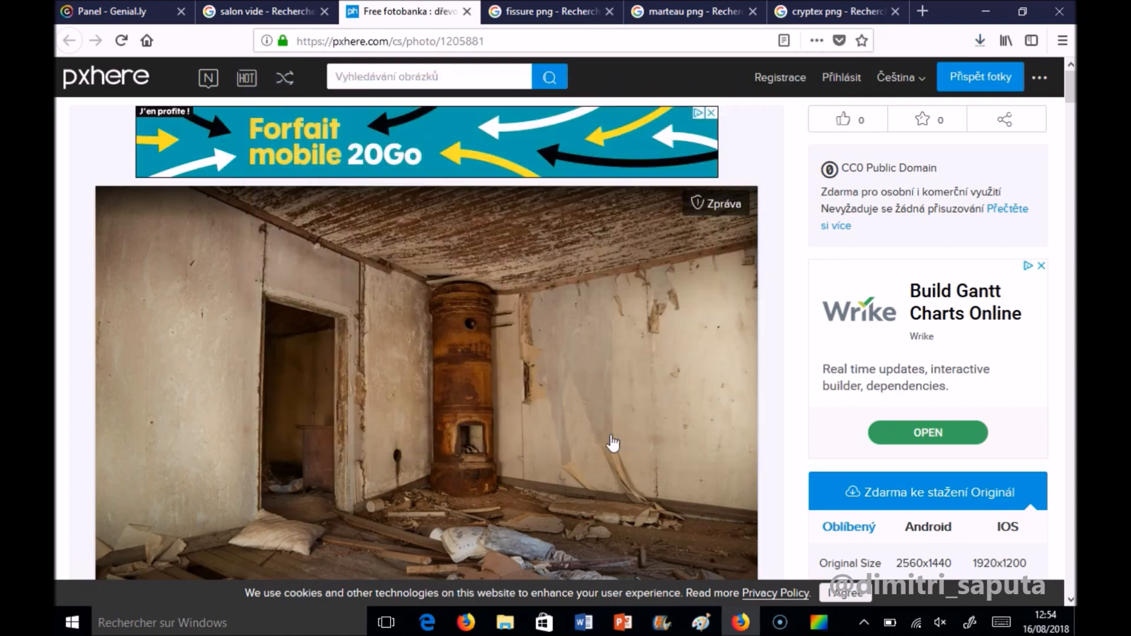
# Open the Pixabay source page of the crack texture from the "fissure png" image results
pyautogui.click(532, 12)
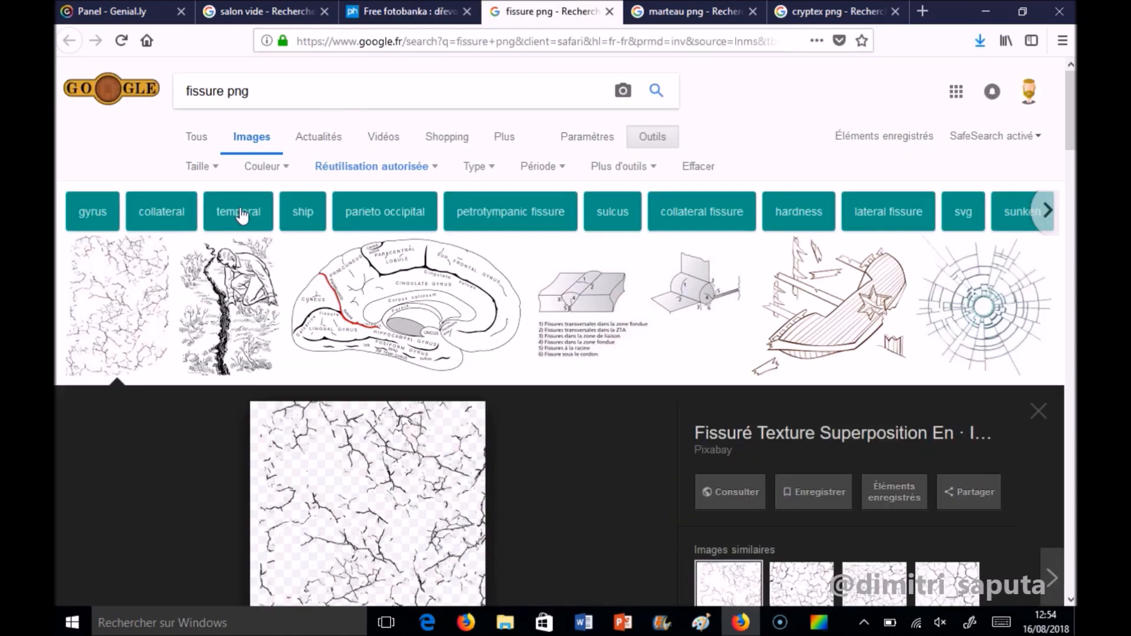
pyautogui.scroll(-3, 366, 265)
pyautogui.click(379, 277)
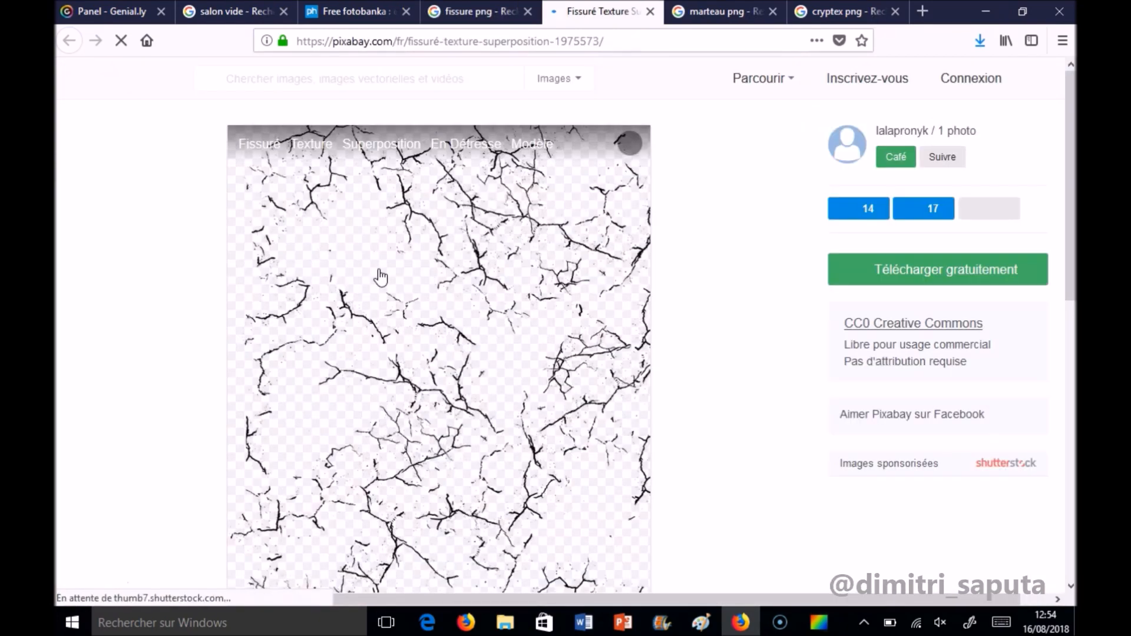
# Save the crack texture image as "fissure" in the mur interactif folder on the desktop
pyautogui.rightClick(380, 277)
pyautogui.click(479, 335)
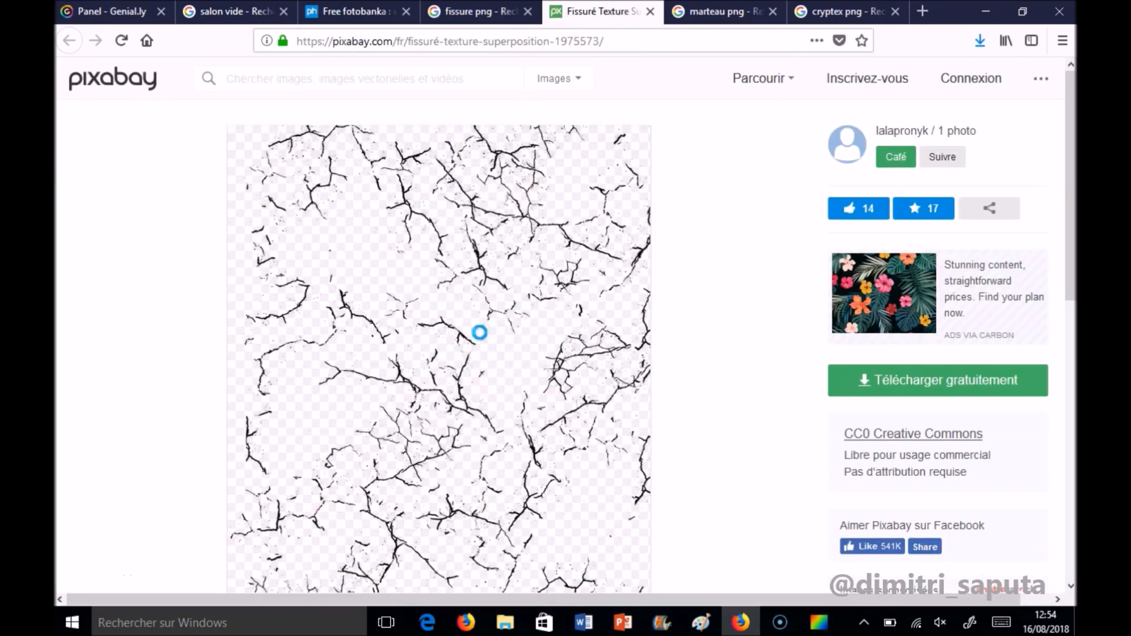
pyautogui.click(304, 165)
pyautogui.doubleClick(420, 205)
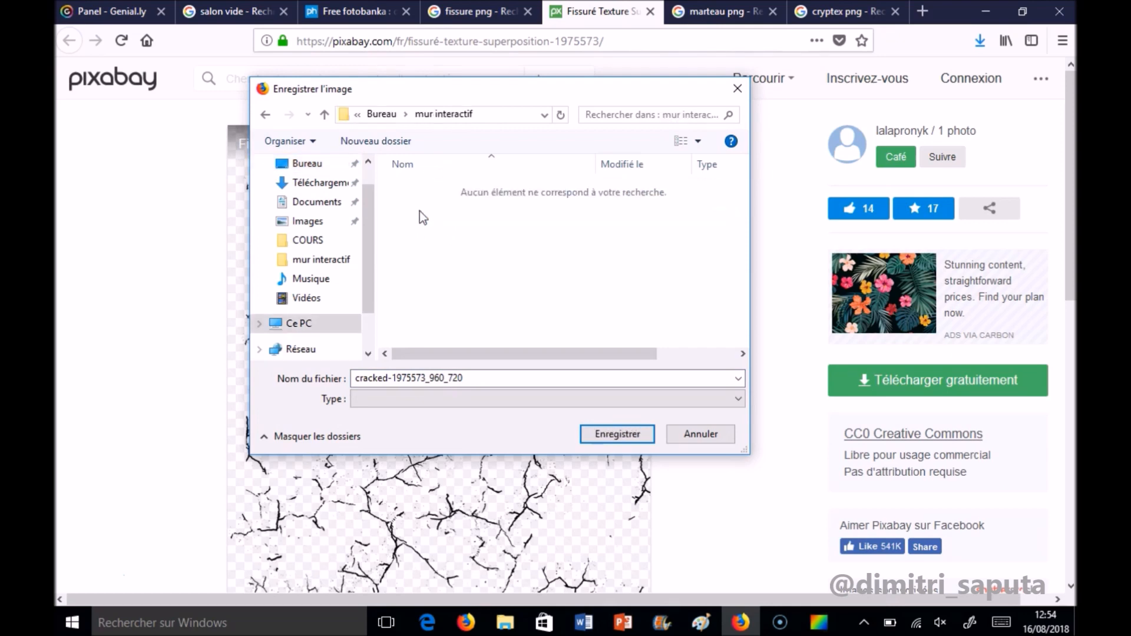
pyautogui.write('fissure')
pyautogui.press('Return')
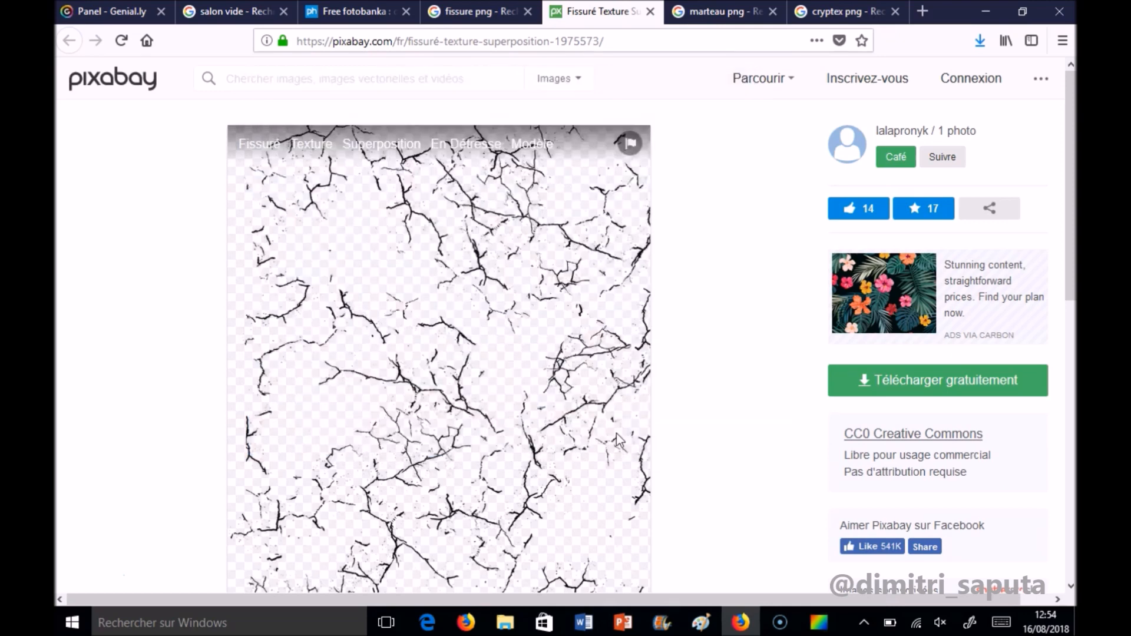
# Open the Pixabay source page of the rusty sledgehammer from the "marteau png" image results
pyautogui.click(731, 11)
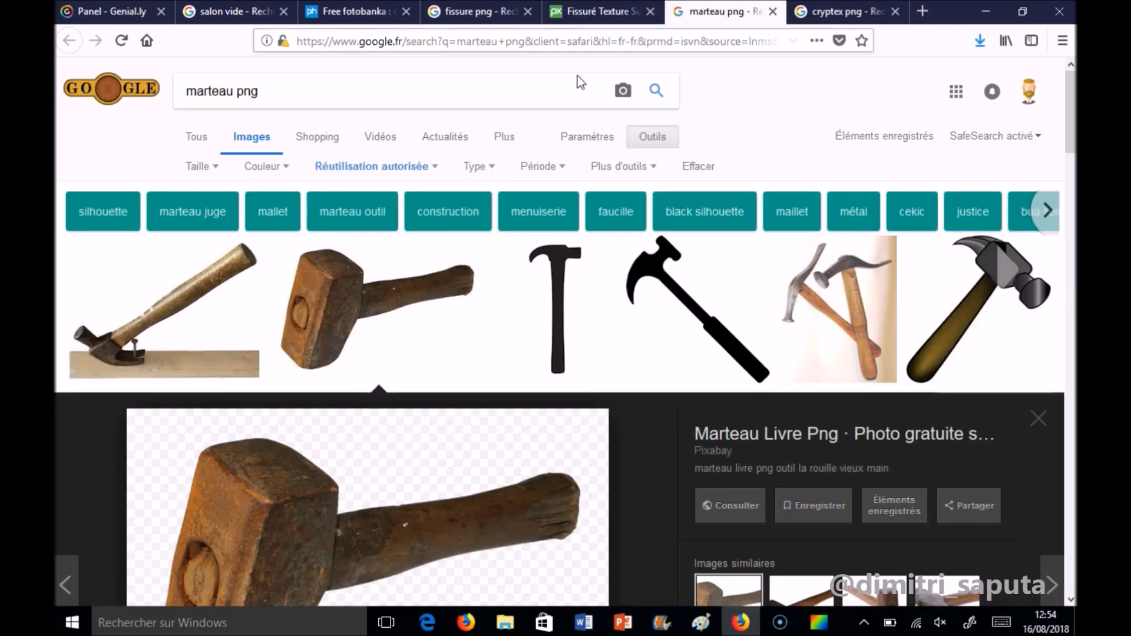
pyautogui.scroll(-3, 386, 206)
pyautogui.click(342, 382)
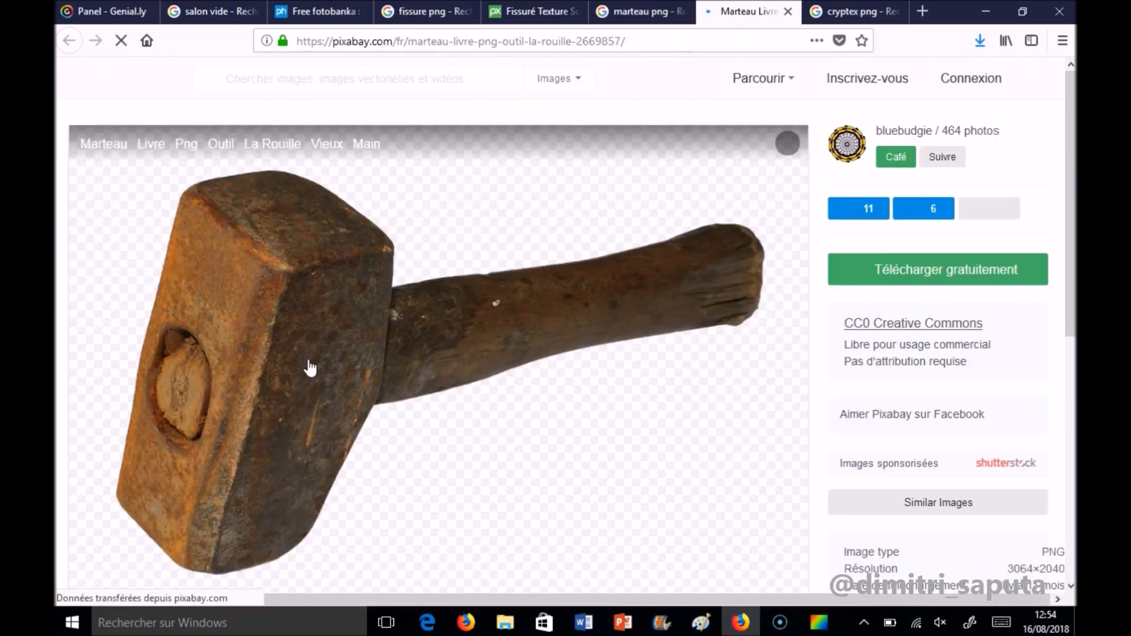
# Save the hammer image as "marteau" in the mur interactif folder
pyautogui.rightClick(407, 304)
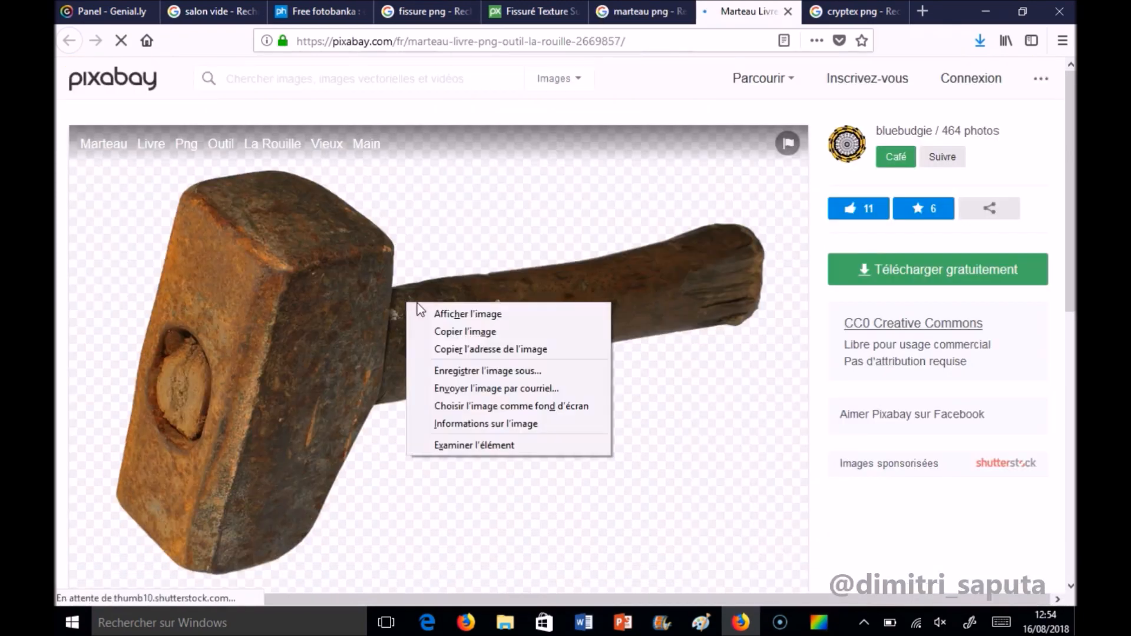
pyautogui.click(479, 369)
pyautogui.write('martea')
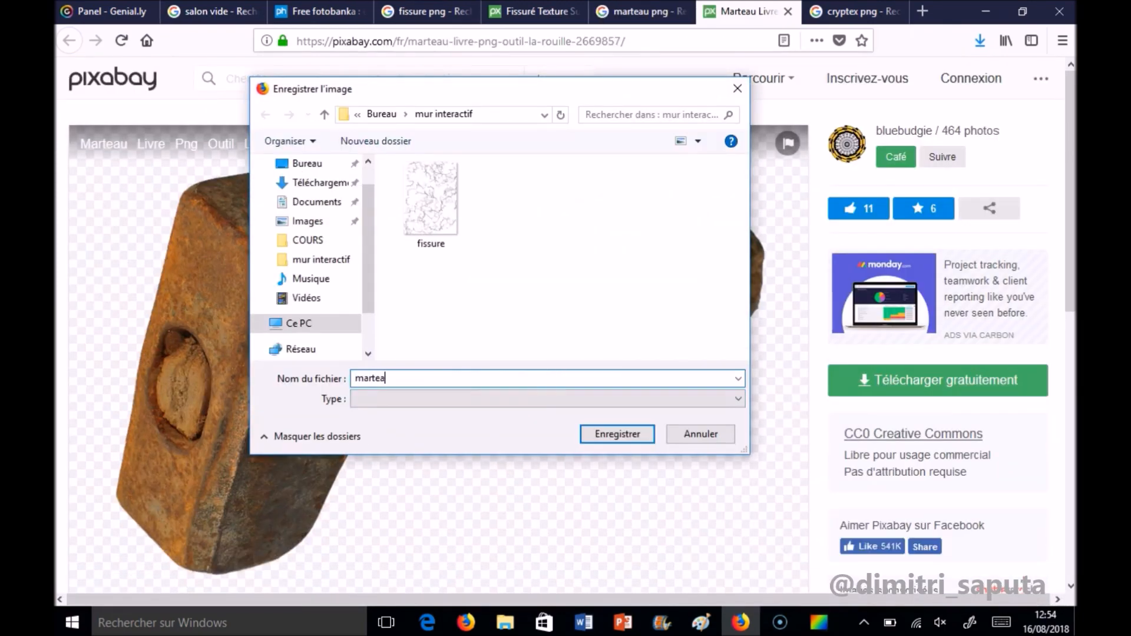
pyautogui.write('u')
pyautogui.click(634, 435)
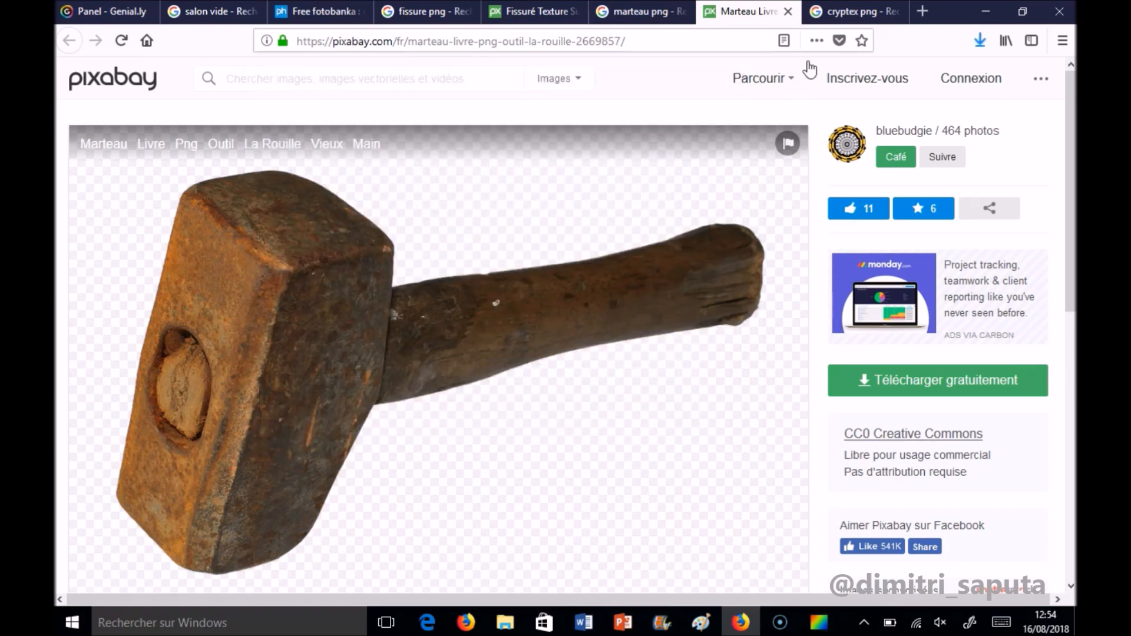
# Open the Dan Brown Wiki source page of the cryptex from the "cryptex png" image results
pyautogui.click(836, 10)
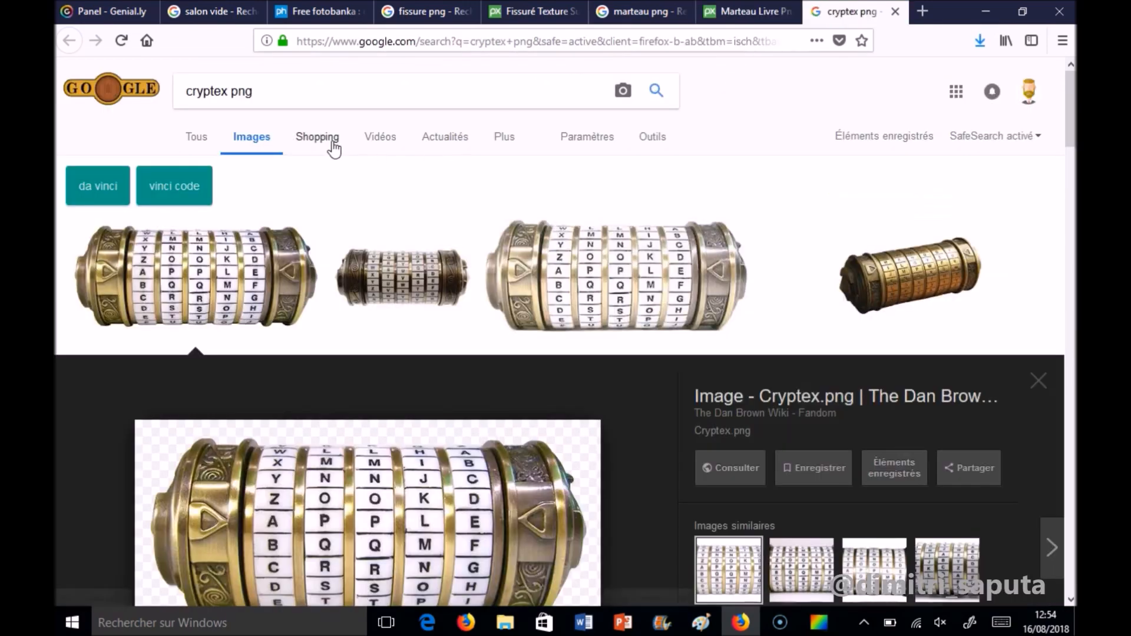
pyautogui.scroll(-3, 334, 158)
pyautogui.click(401, 371)
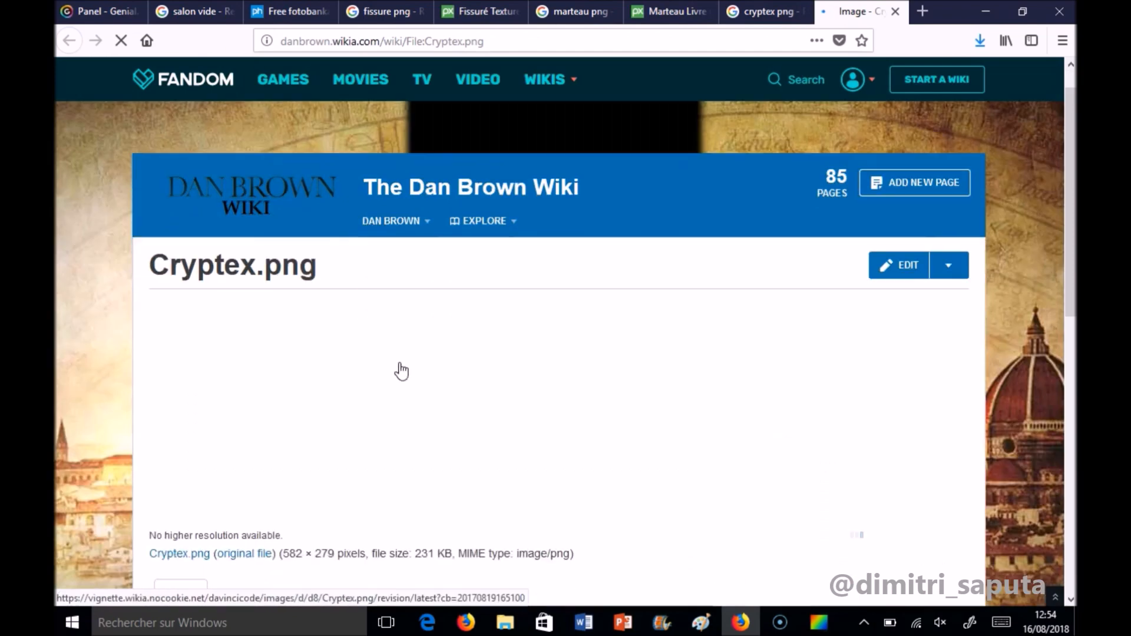
# Save the cryptex image as "Cryptex" in the mur interactif folder
pyautogui.rightClick(405, 308)
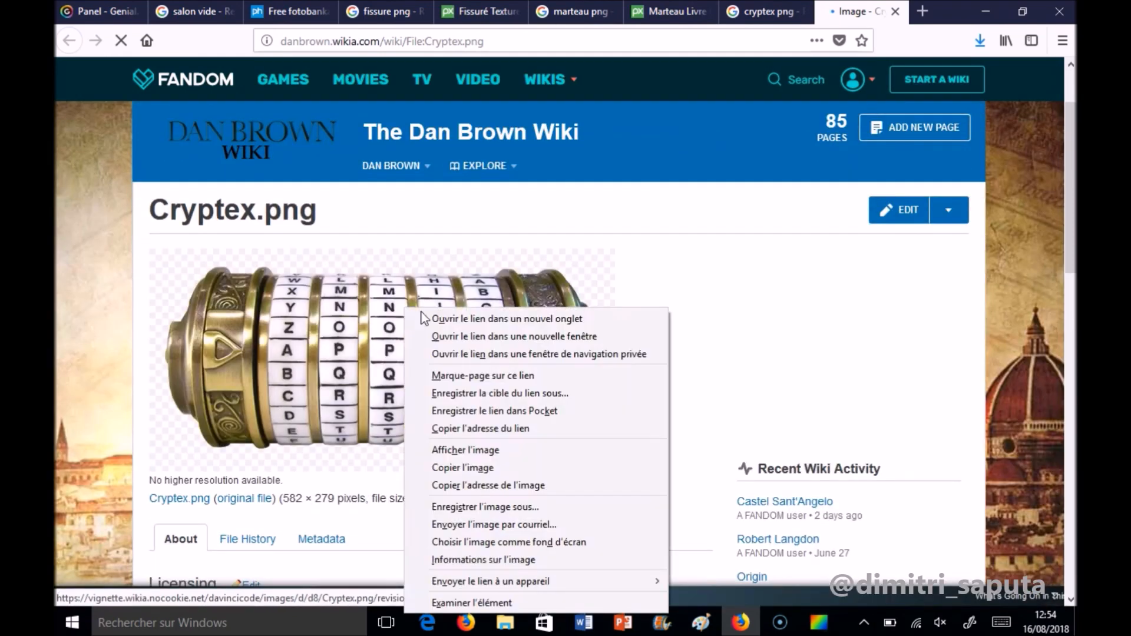
pyautogui.click(487, 511)
pyautogui.click(618, 434)
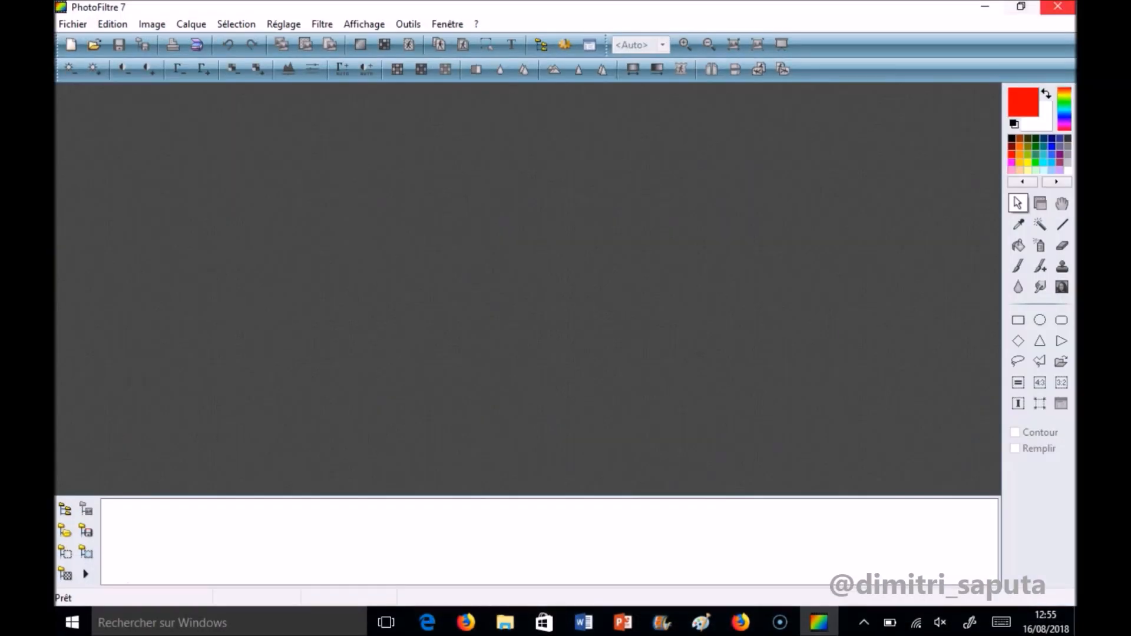
# Open the "pièce vide" image from the mur interactif folder in a maximised PhotoFiltre window
pyautogui.click(1021, 6)
pyautogui.doubleClick(568, 200)
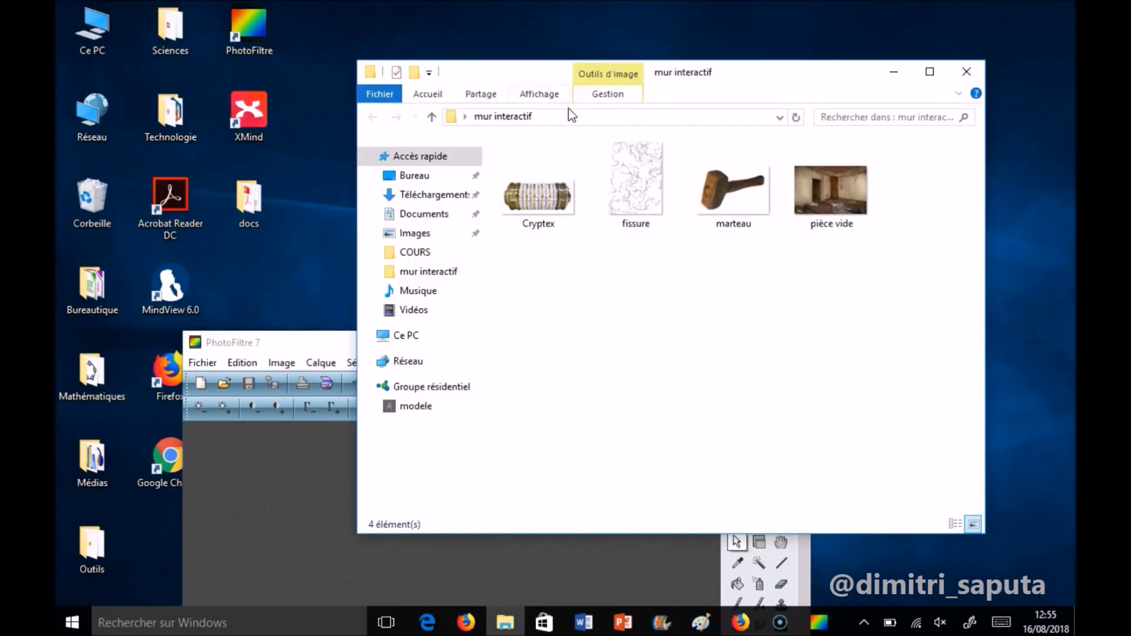
pyautogui.moveTo(820, 183); pyautogui.dragTo(255, 434)
pyautogui.doubleClick(287, 343)
# Select the full width of the room image from its upper edge, about 1200 × 674 pixels, leaving out the lowest strip of floor
pyautogui.scroll(1, 327, 232)
pyautogui.moveTo(171, 119); pyautogui.dragTo(343, 261)
pyautogui.moveTo(171, 174); pyautogui.dragTo(163, 174)
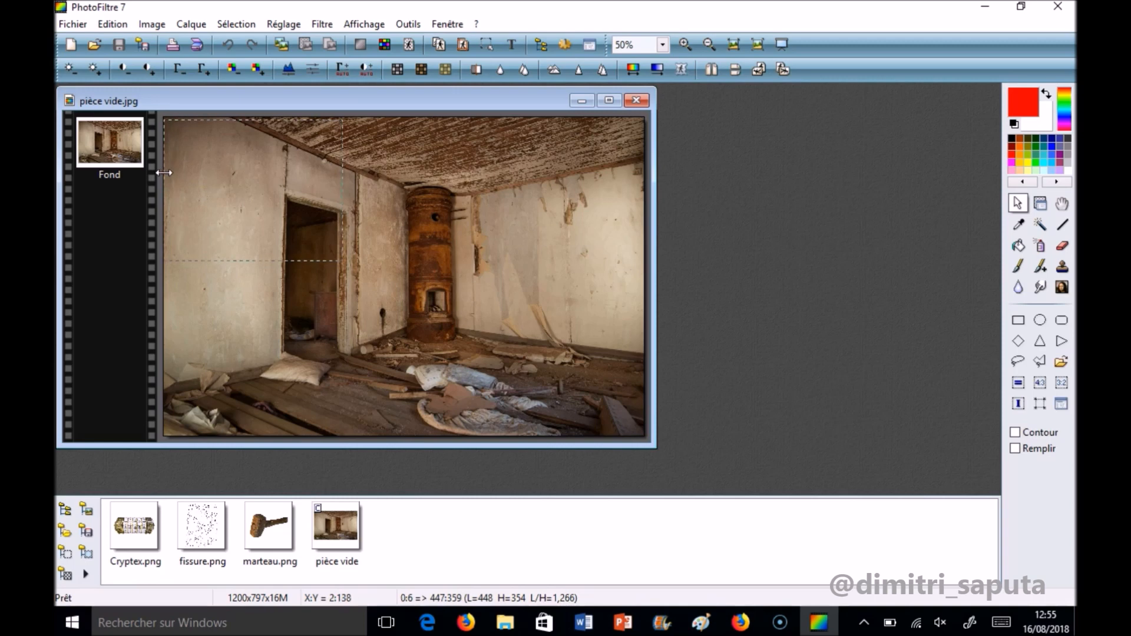
pyautogui.moveTo(261, 121); pyautogui.dragTo(261, 118)
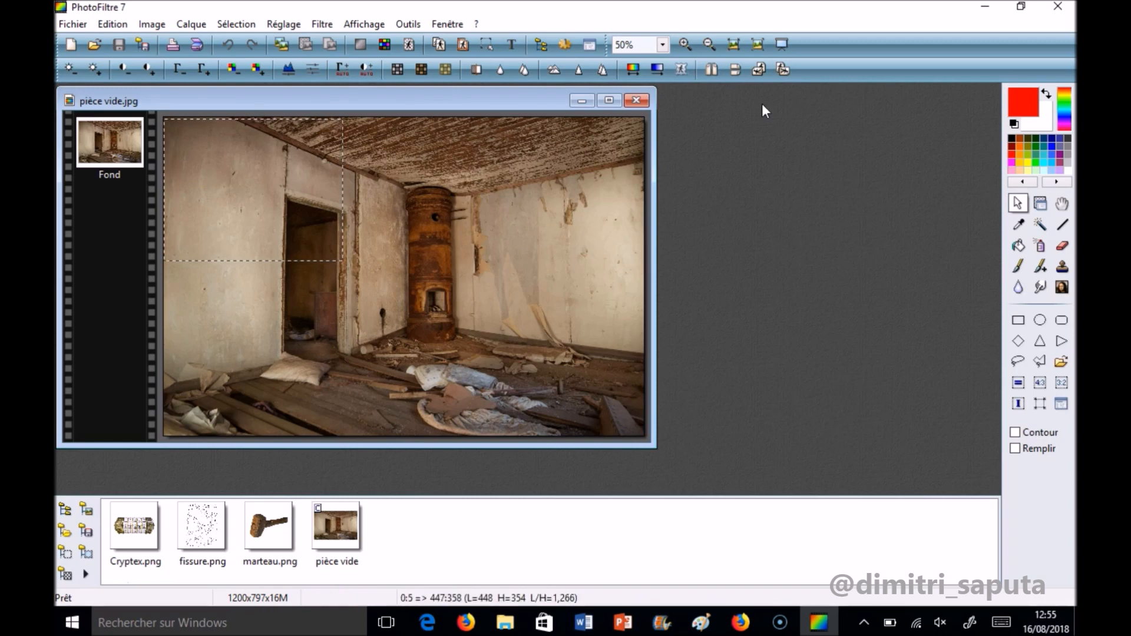
pyautogui.moveTo(343, 167); pyautogui.dragTo(643, 186)
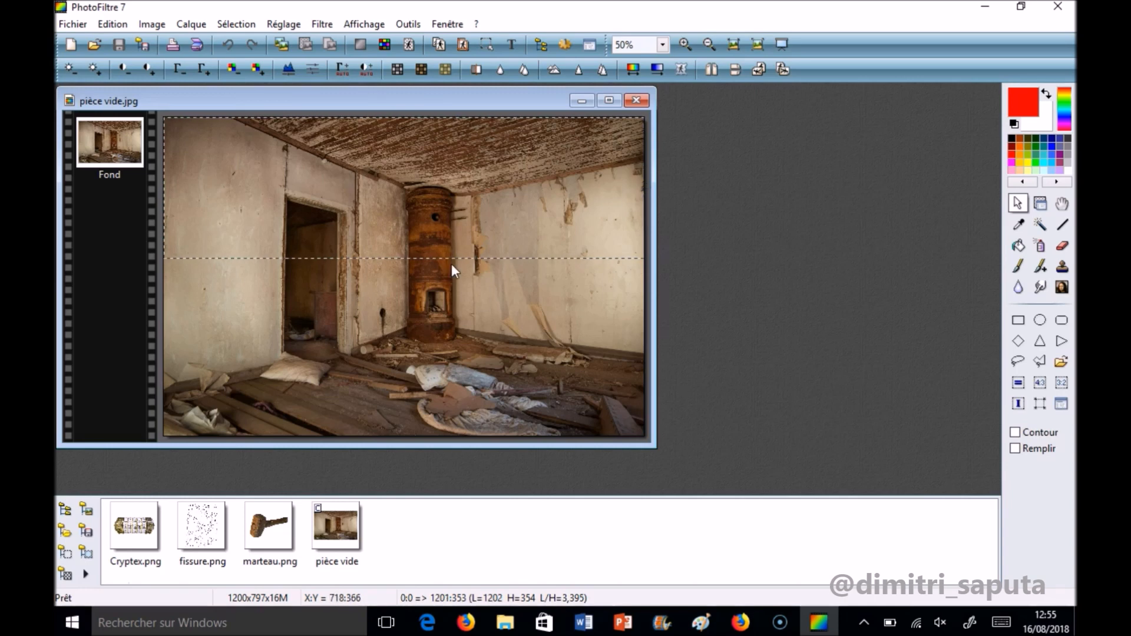
pyautogui.moveTo(356, 258); pyautogui.dragTo(392, 387)
pyautogui.moveTo(164, 192); pyautogui.dragTo(165, 191)
pyautogui.moveTo(425, 387); pyautogui.dragTo(426, 386)
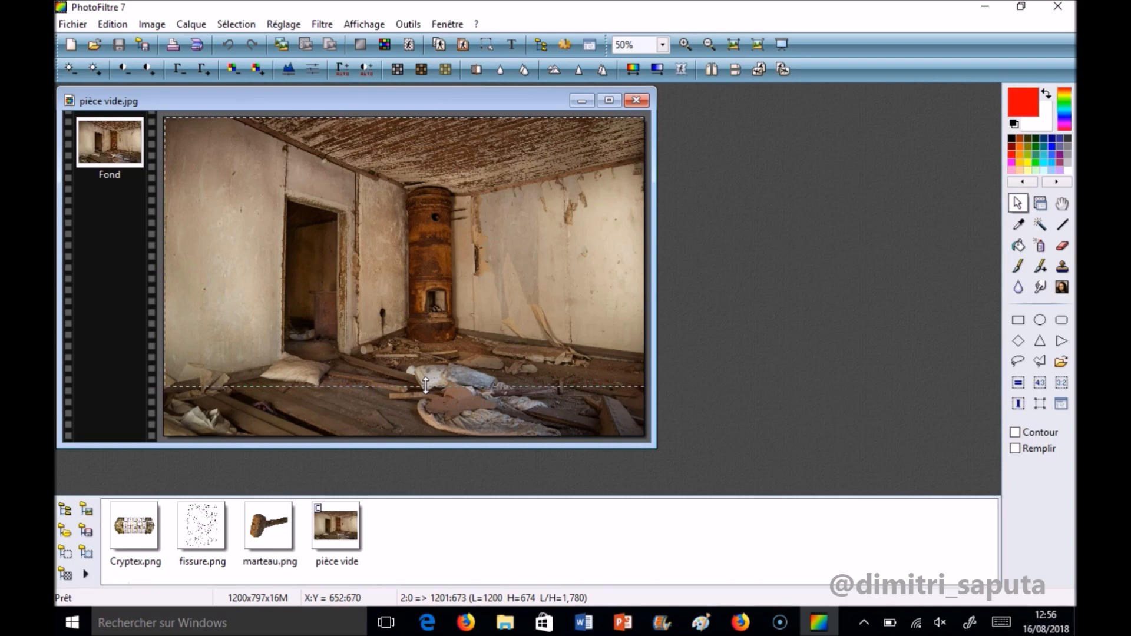
# Copy the selected part of the room and paste it as a new image
pyautogui.rightClick(359, 178)
pyautogui.click(396, 246)
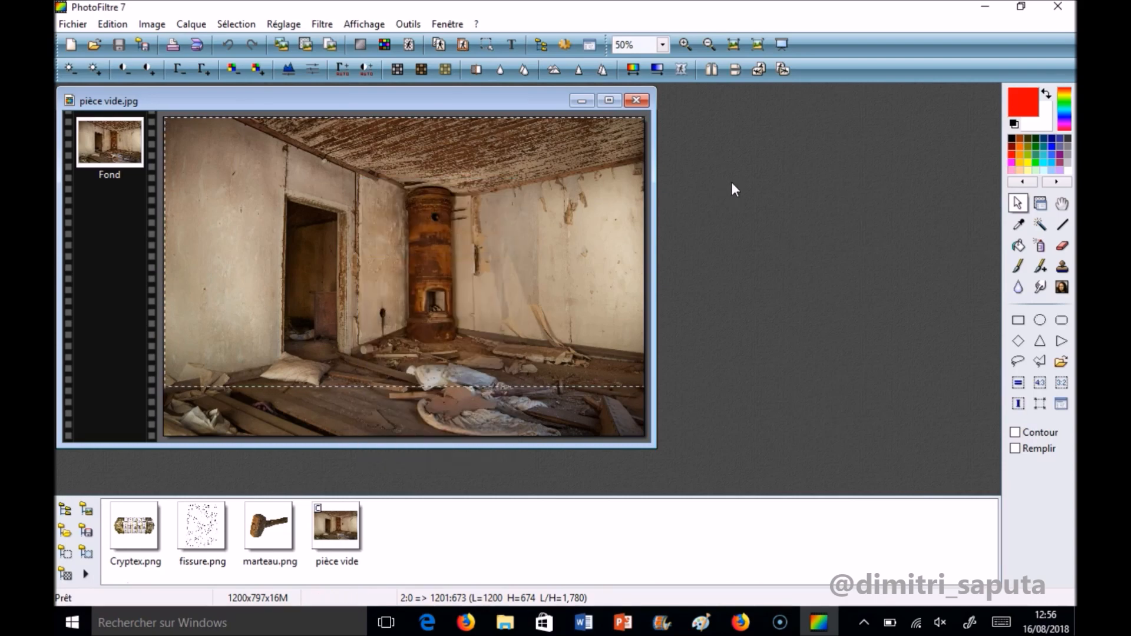
pyautogui.rightClick(749, 174)
pyautogui.click(784, 217)
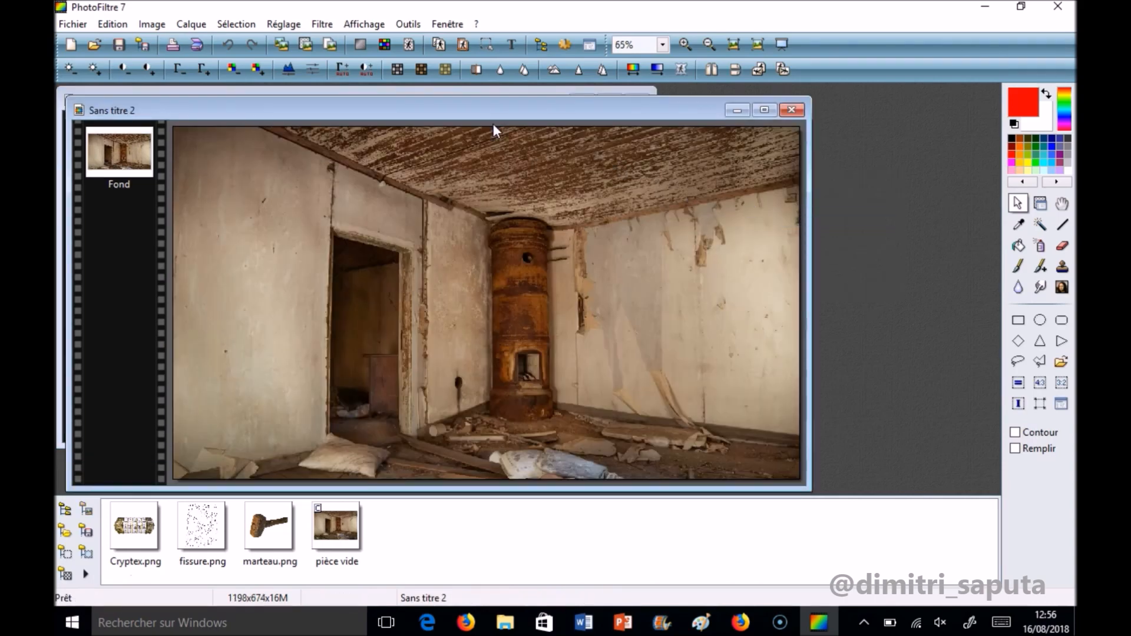
# Resize the pasted room image to 1200 × 675 pixels without keeping its proportions
pyautogui.rightClick(464, 107)
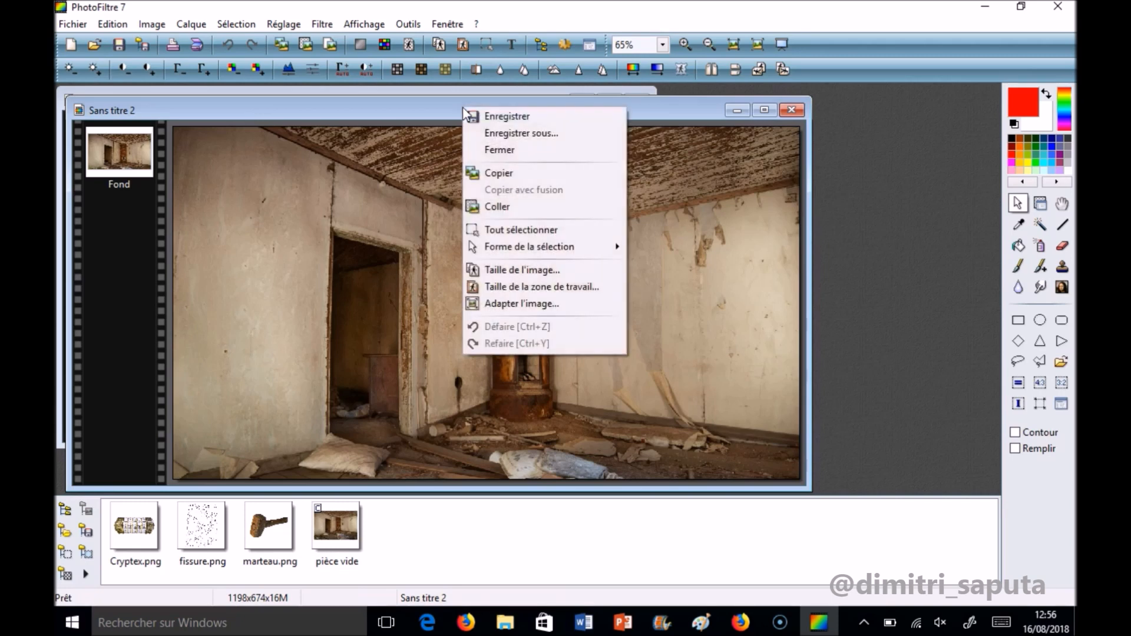
pyautogui.click(542, 274)
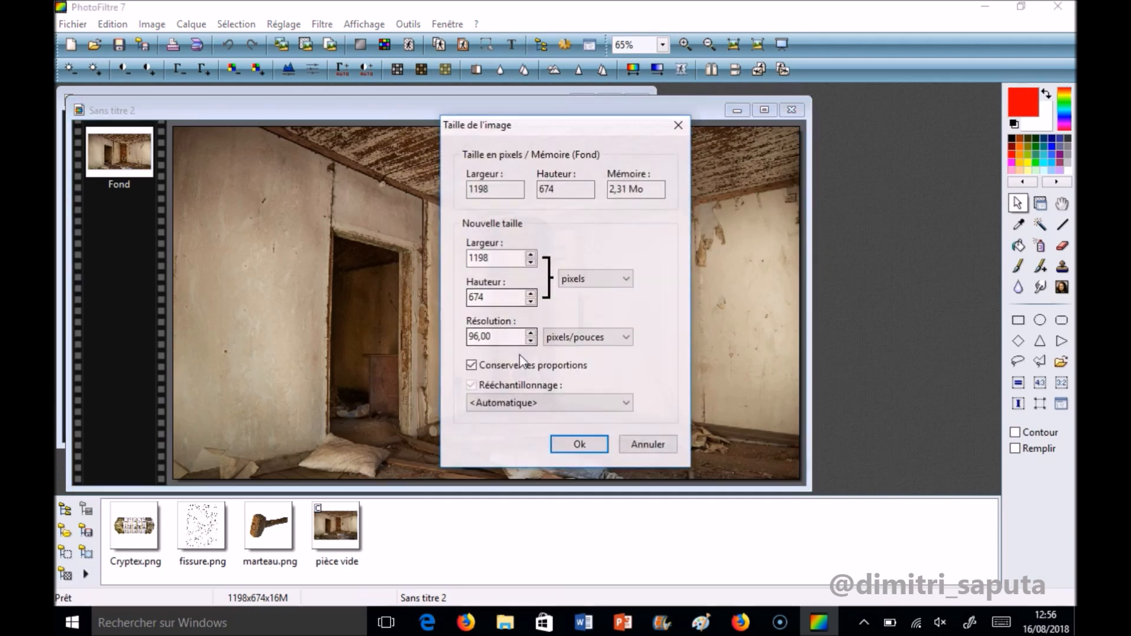
pyautogui.click(533, 363)
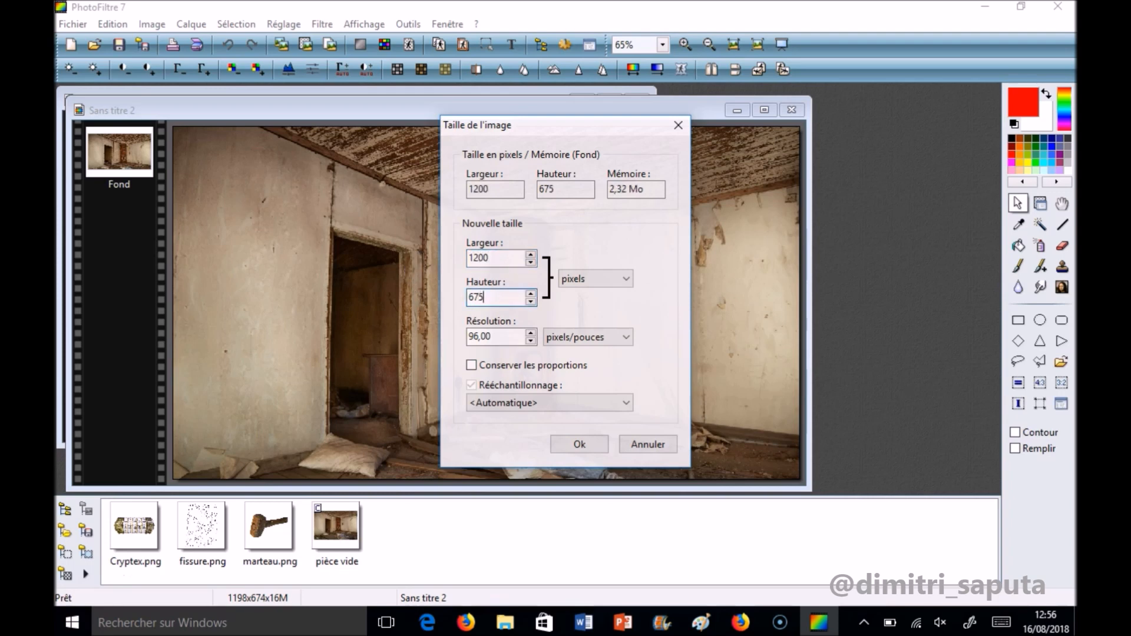
pyautogui.click(579, 444)
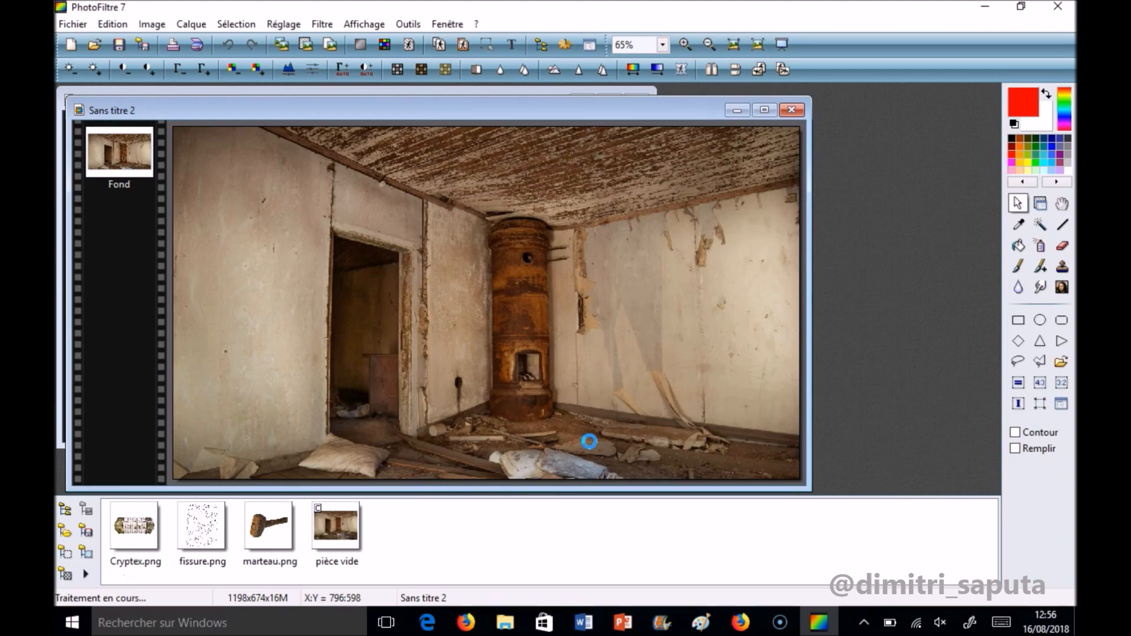
# Save the resized room as PNG "pièce vide" in the mur interactif folder and close the original JPG image
pyautogui.rightClick(422, 107)
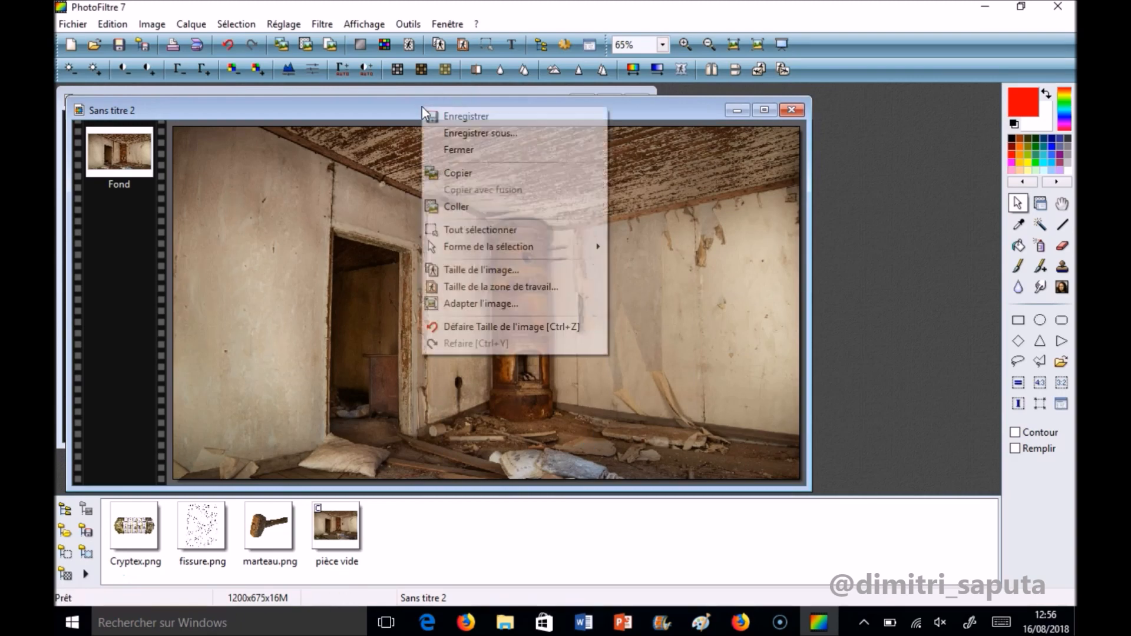
pyautogui.click(499, 135)
pyautogui.click(538, 423)
pyautogui.click(538, 479)
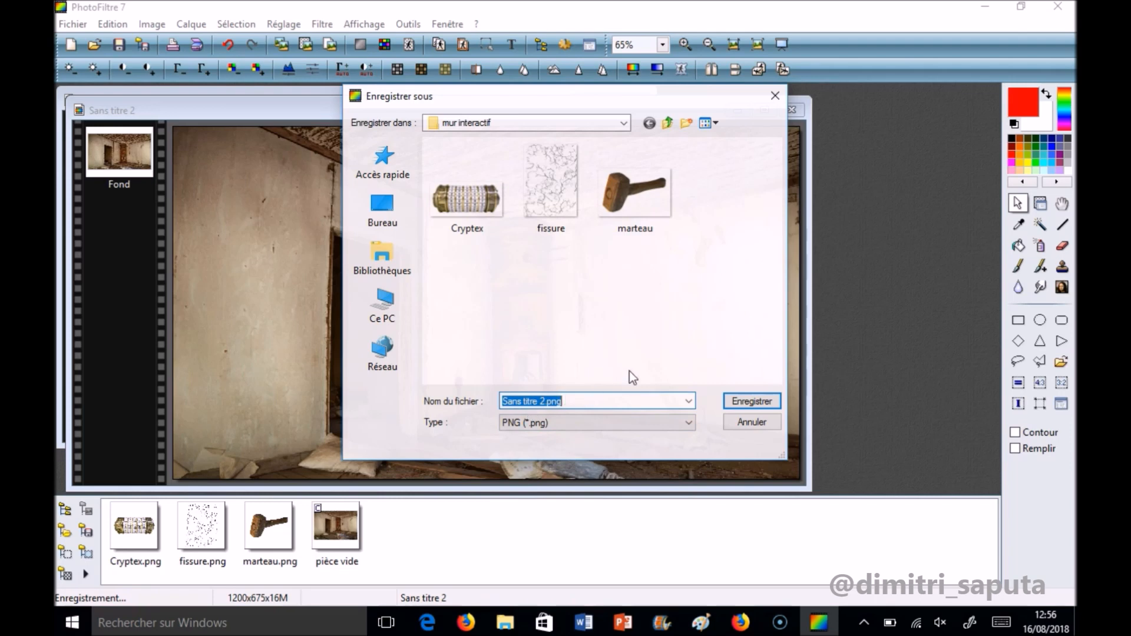
pyautogui.write('pièce vide')
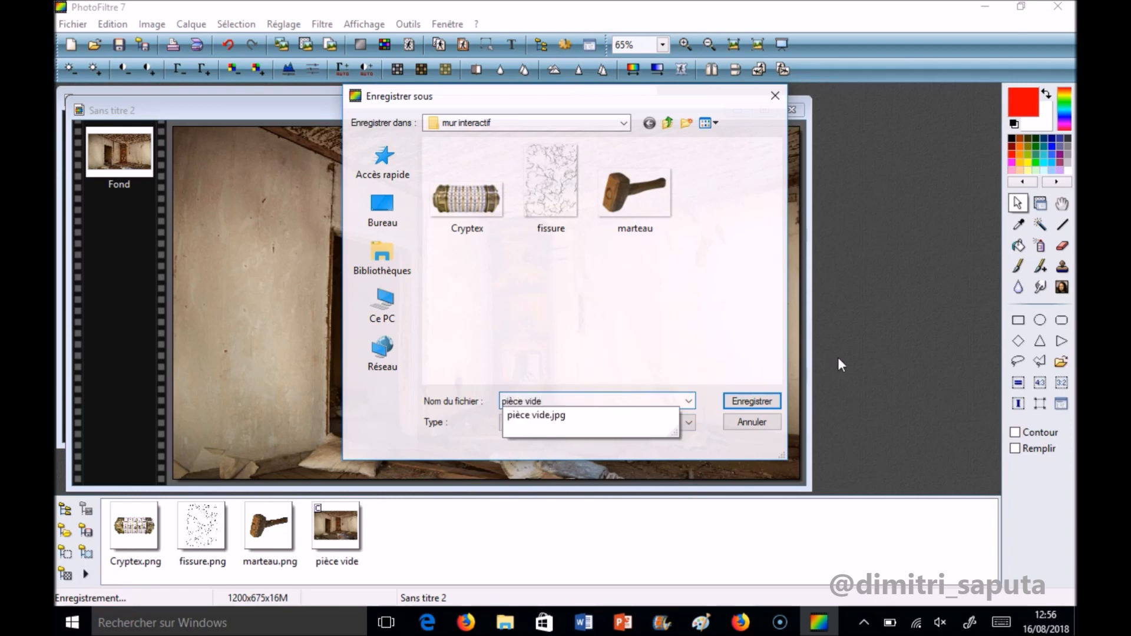
pyautogui.click(751, 401)
pyautogui.click(434, 285)
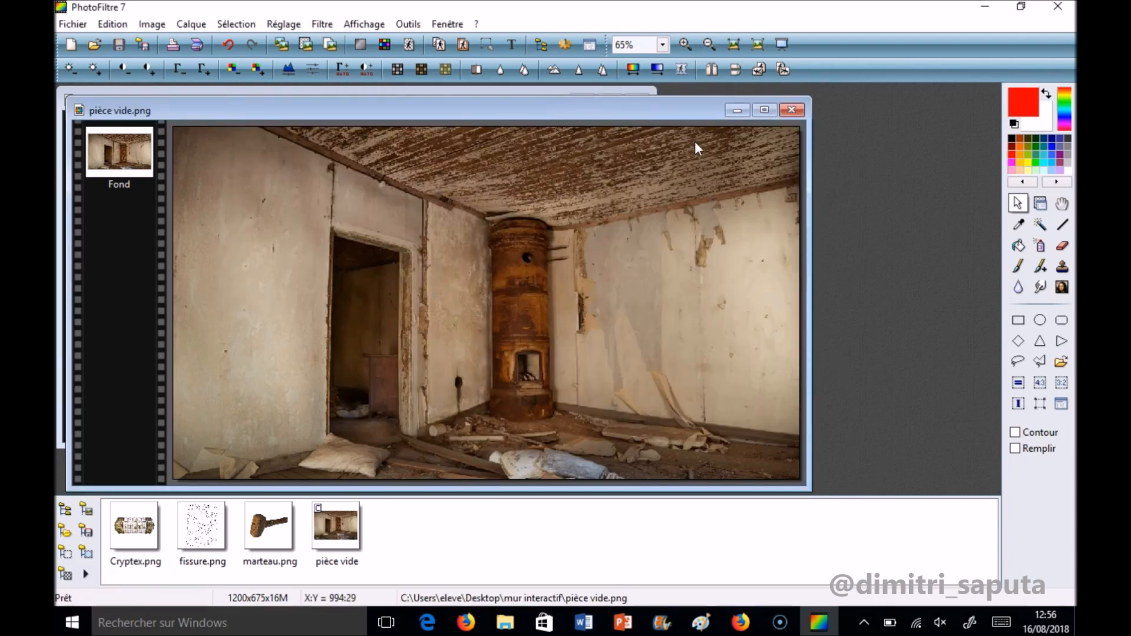
pyautogui.click(523, 88)
pyautogui.click(647, 102)
# Copy a full-height strip about 300 × 675 pixels at the room's right edge and paste it as a new image
pyautogui.scroll(-1, 271, 130)
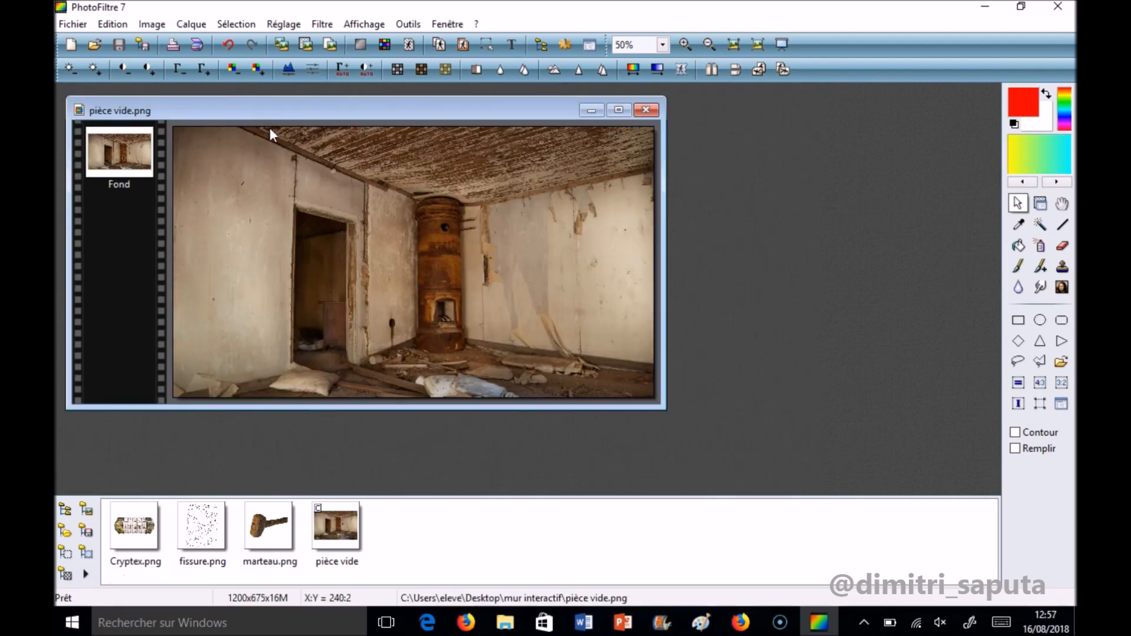
pyautogui.moveTo(273, 128); pyautogui.dragTo(660, 401)
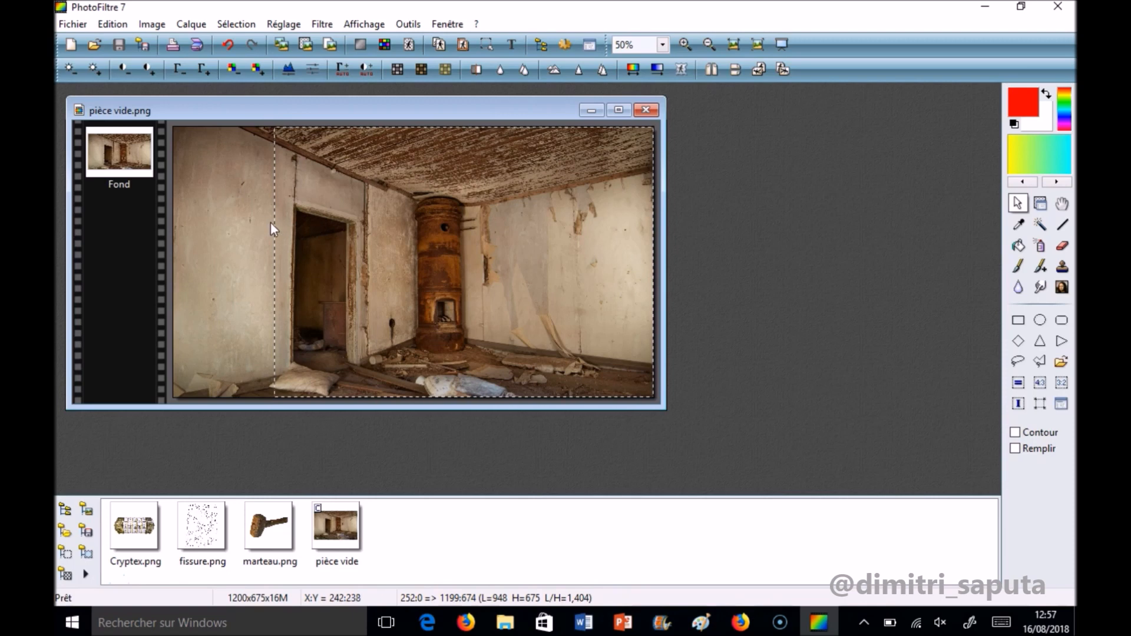
pyautogui.moveTo(276, 224); pyautogui.dragTo(543, 244)
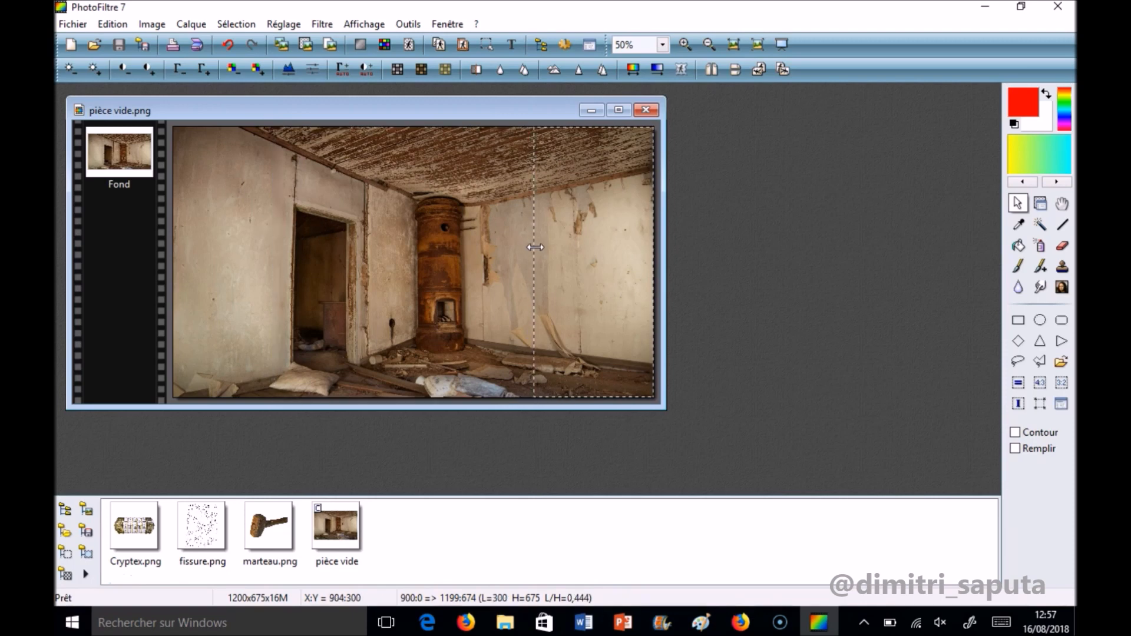
pyautogui.click(592, 111)
pyautogui.rightClick(562, 183)
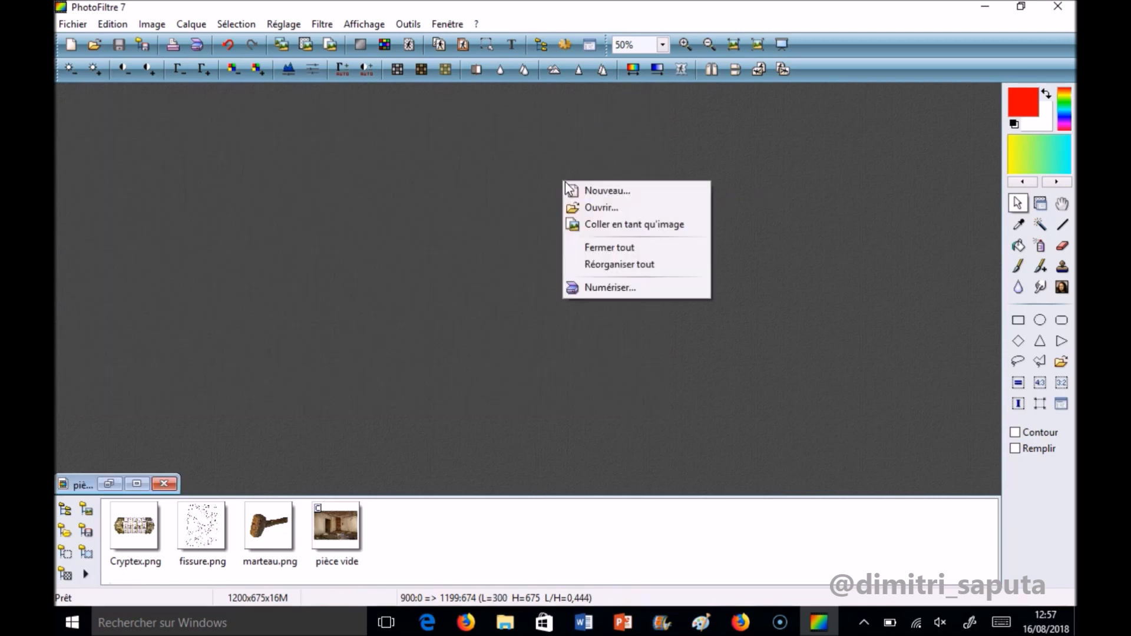
pyautogui.click(607, 224)
# Save the wall strip as a PNG named "mur à casser" in the mur interactif folder
pyautogui.rightClick(228, 117)
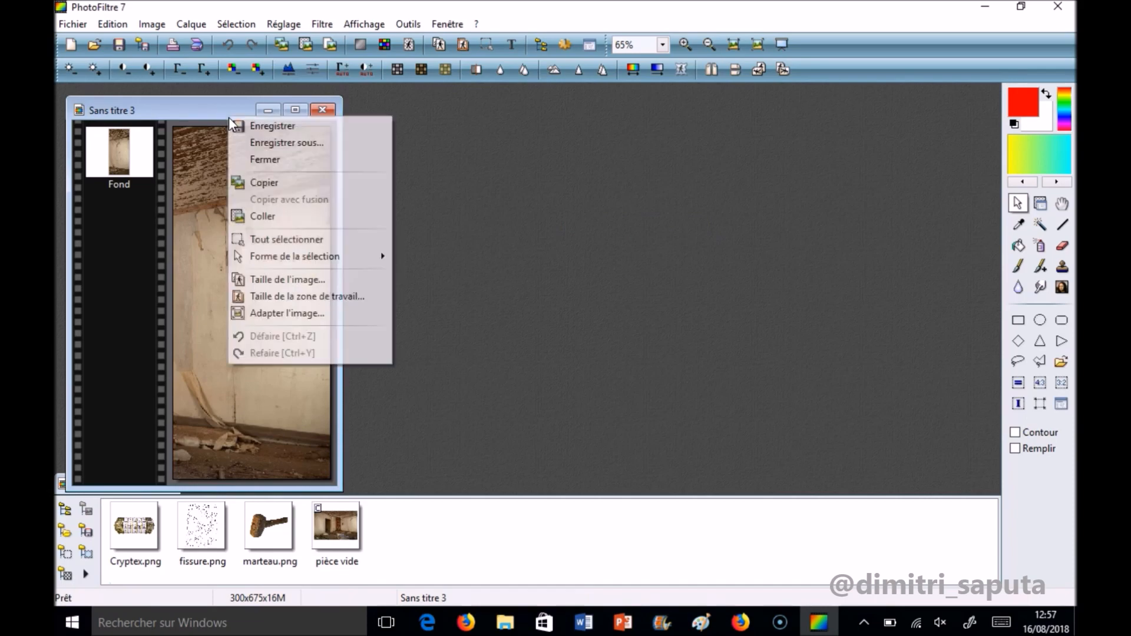
pyautogui.click(283, 143)
pyautogui.click(547, 423)
pyautogui.click(530, 481)
pyautogui.click(537, 401)
pyautogui.write('mur à casser')
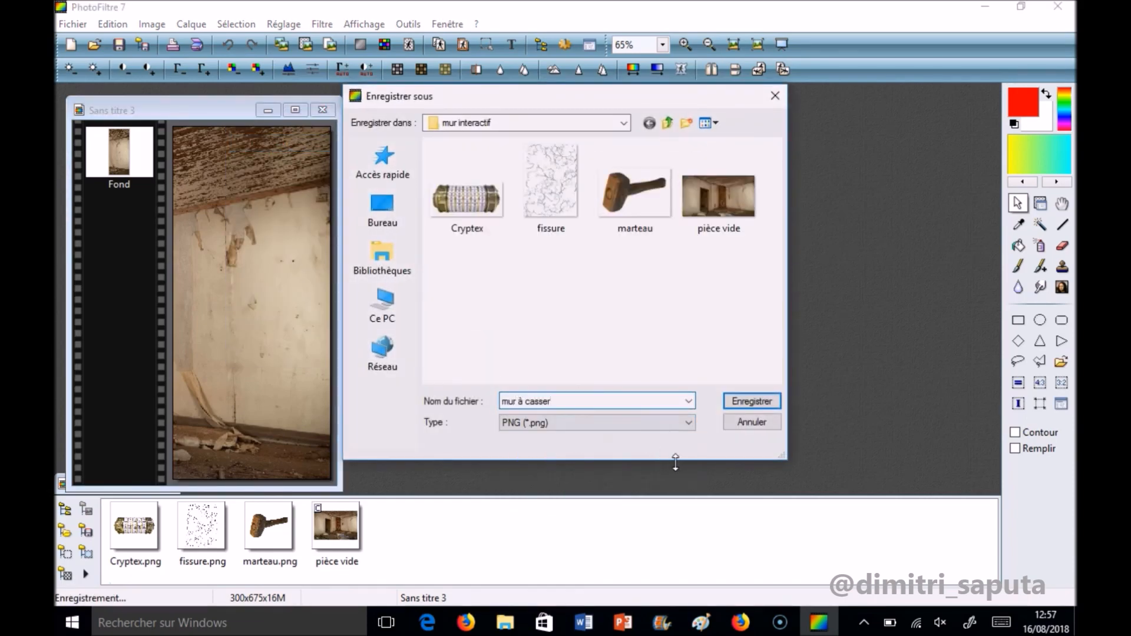
pyautogui.click(753, 402)
pyautogui.click(445, 290)
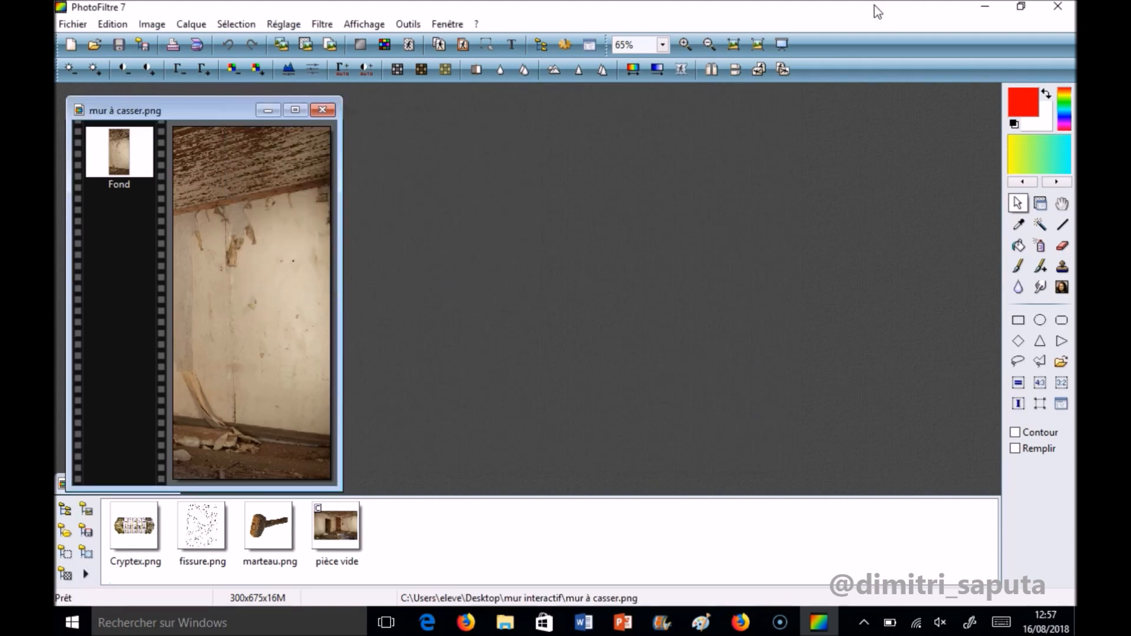
pyautogui.click(330, 110)
pyautogui.click(985, 7)
pyautogui.moveTo(833, 183); pyautogui.dragTo(592, 278)
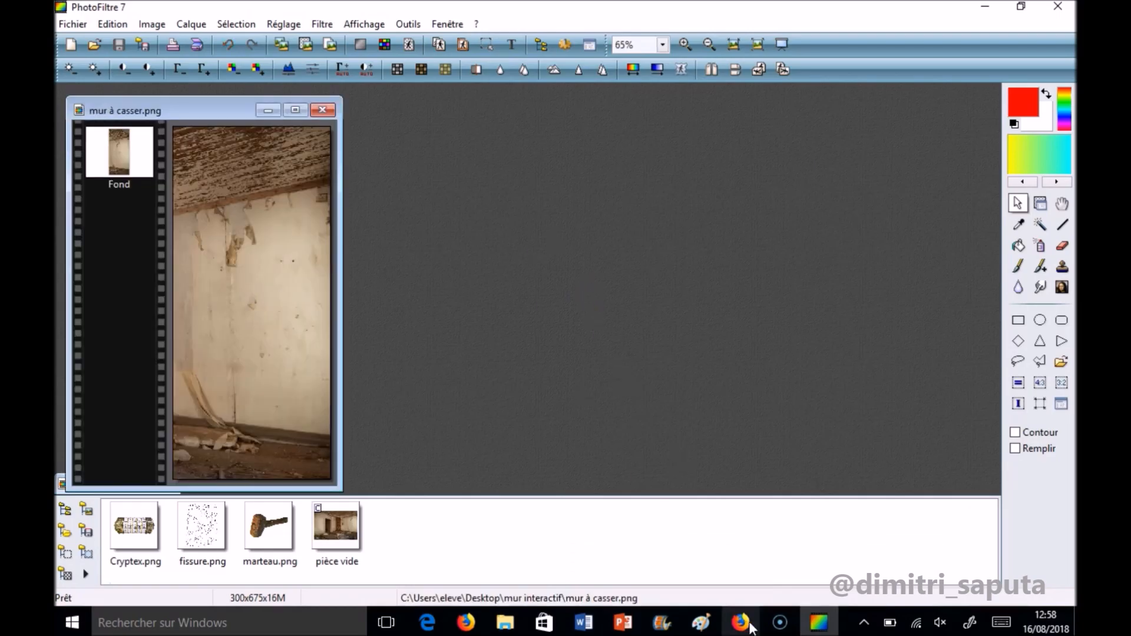
# Open the fissure image from the mur interactif folder, copy a small crack about 51 × 55 pixels, and minimize the image
pyautogui.click(505, 623)
pyautogui.moveTo(633, 180); pyautogui.dragTo(667, 258)
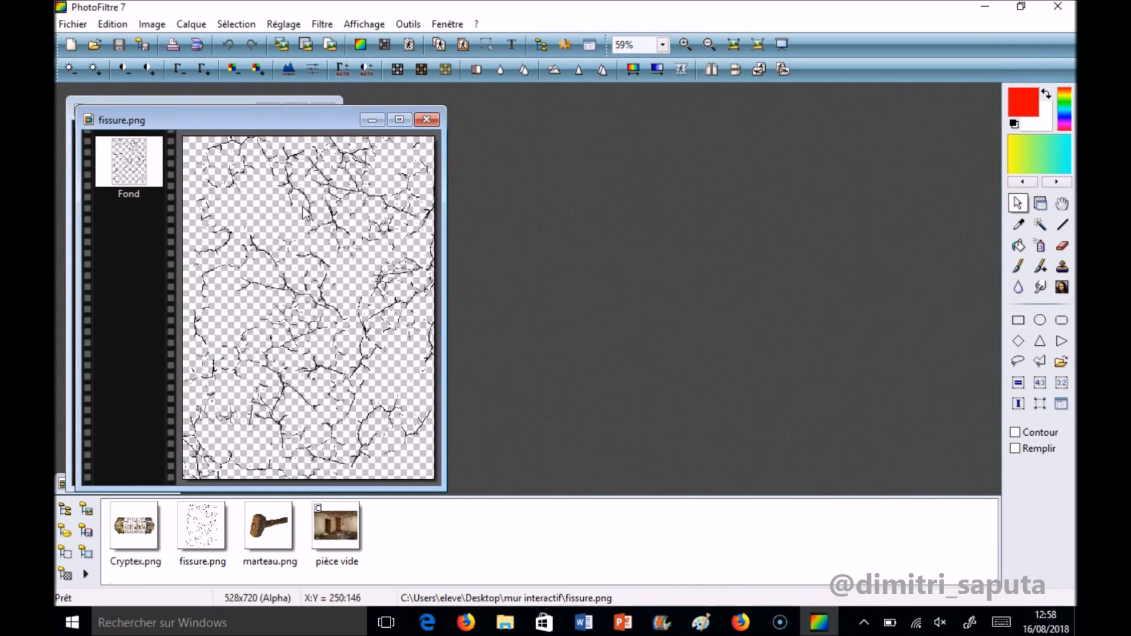
pyautogui.moveTo(276, 273); pyautogui.dragTo(300, 293)
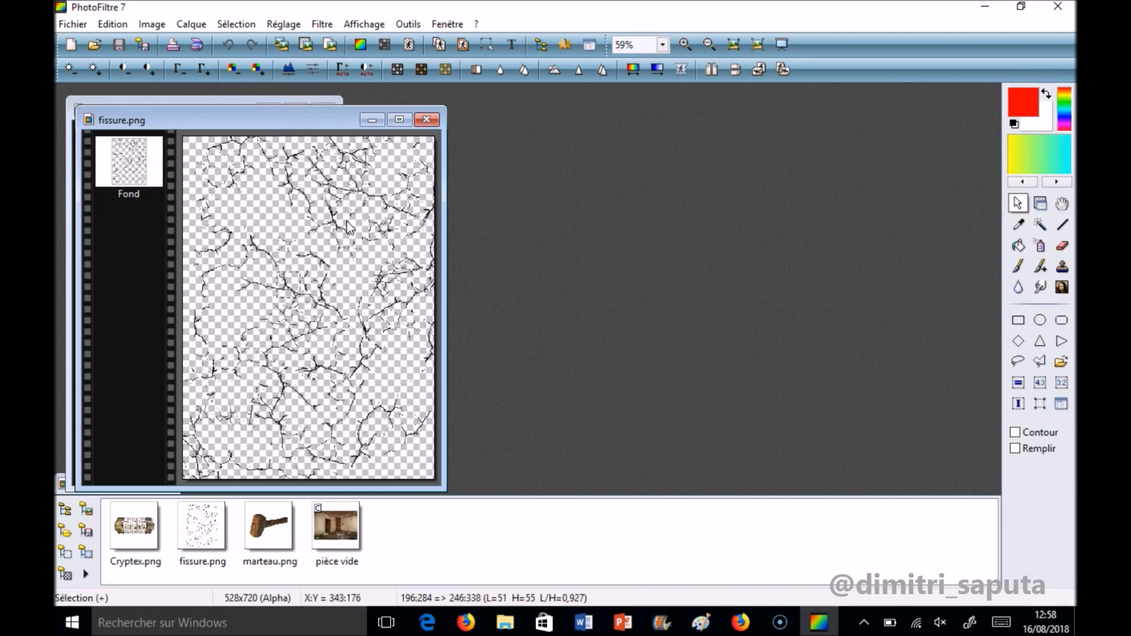
pyautogui.click(371, 119)
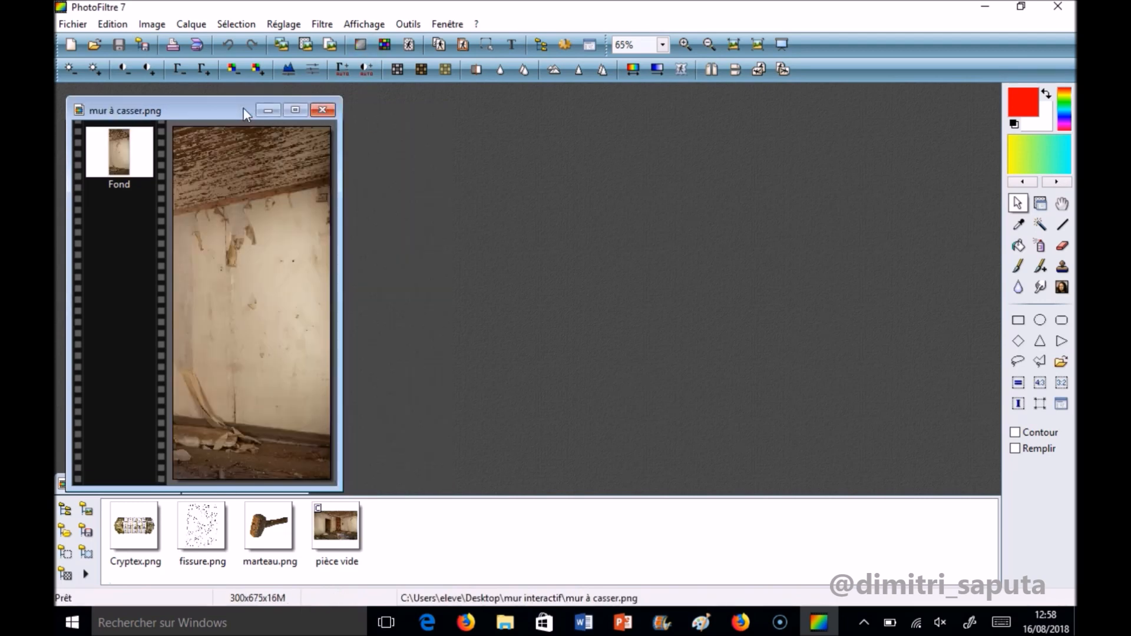
# Paste the copied crack into the mur à casser image as a layer and place it on the wall's lower right part
pyautogui.moveTo(251, 108); pyautogui.dragTo(484, 118)
pyautogui.doubleClick(484, 118)
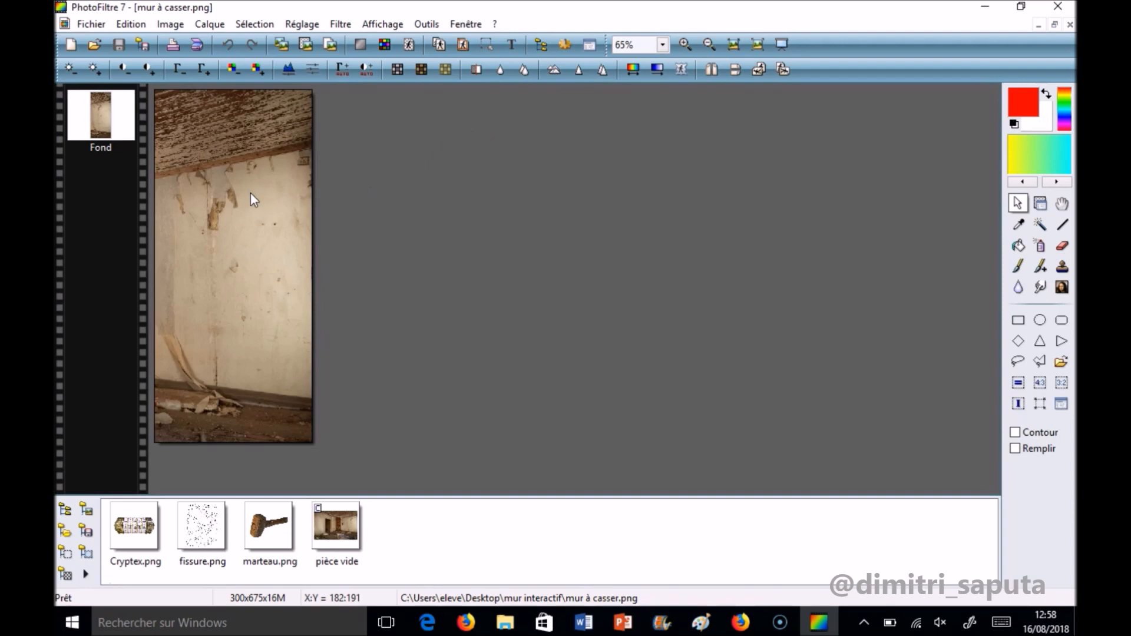
pyautogui.scroll(3, 263, 282)
pyautogui.scroll(-2, 422, 327)
pyautogui.rightClick(290, 244)
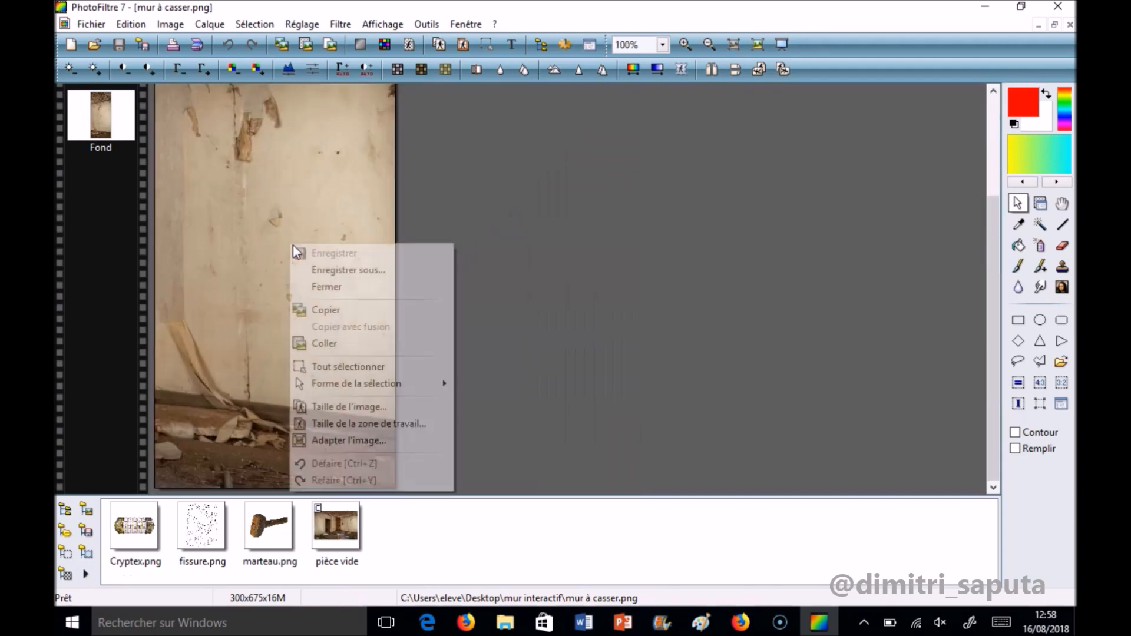
pyautogui.click(340, 346)
pyautogui.moveTo(280, 389); pyautogui.dragTo(321, 382)
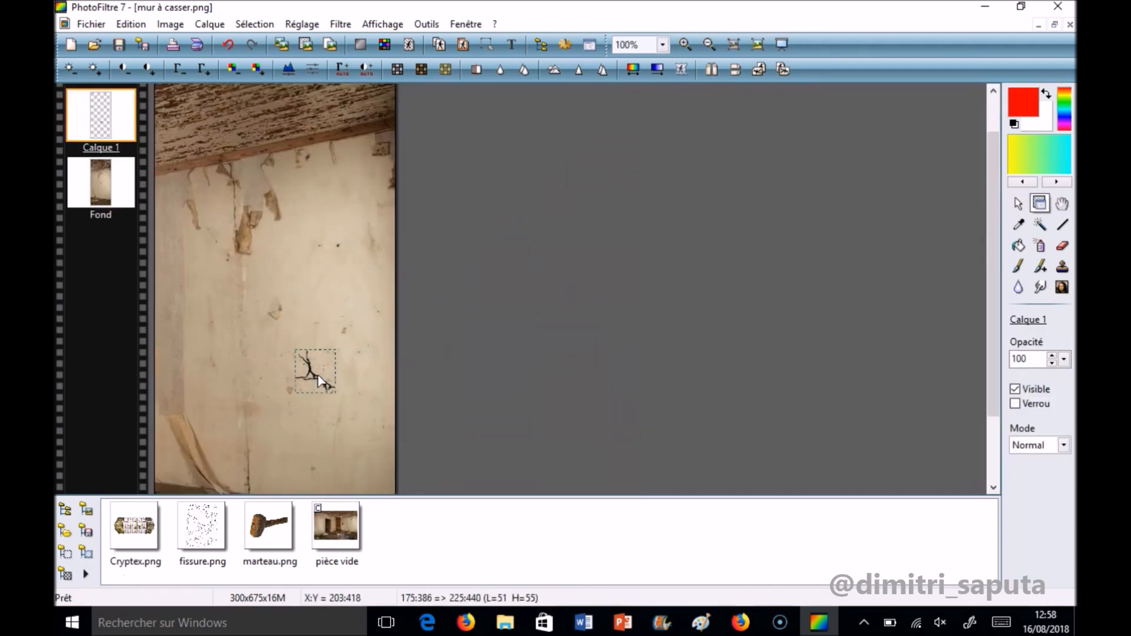
# Shrink the pasted crack layer to about 25 × 27 pixels, then select the background layer
pyautogui.rightClick(311, 377)
pyautogui.click(430, 173)
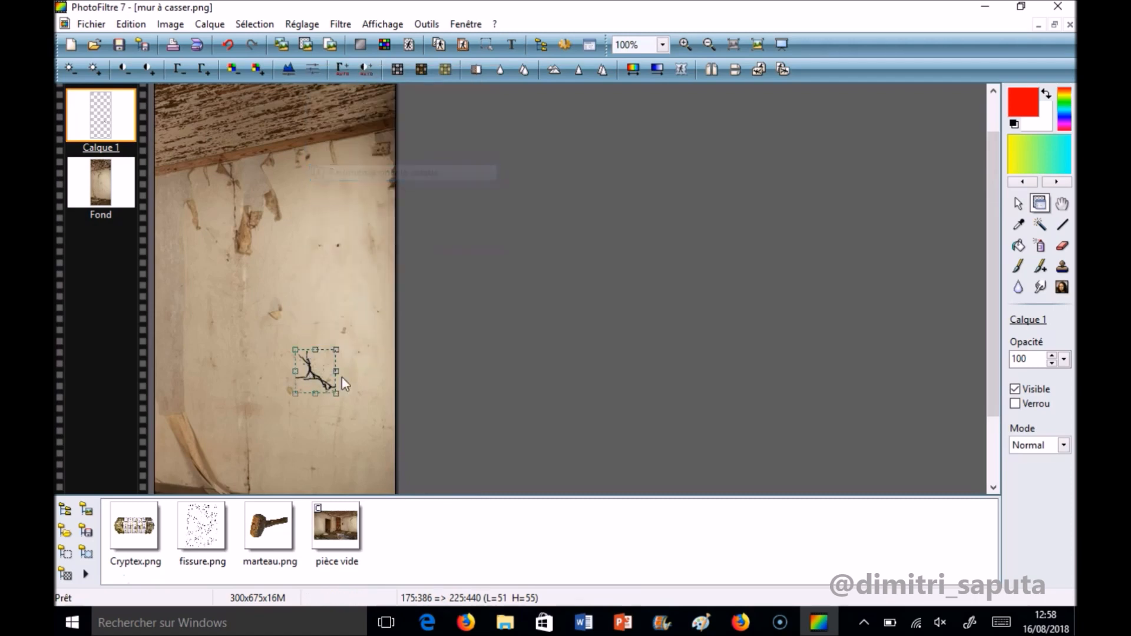
pyautogui.moveTo(325, 383); pyautogui.dragTo(321, 368)
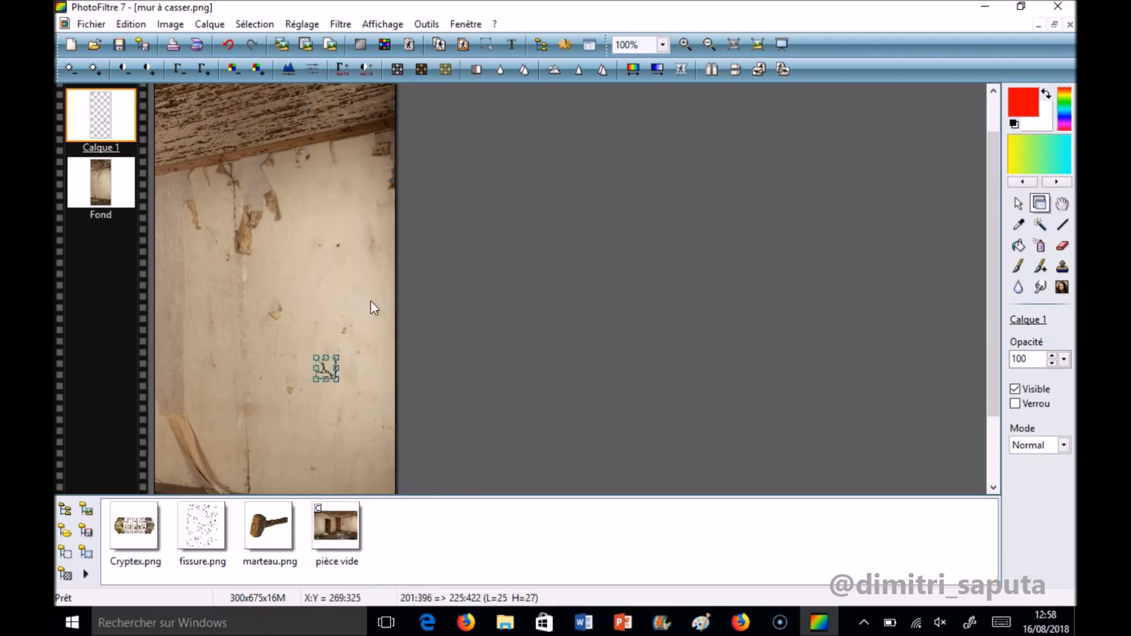
pyautogui.rightClick(328, 375)
pyautogui.click(360, 380)
pyautogui.click(370, 286)
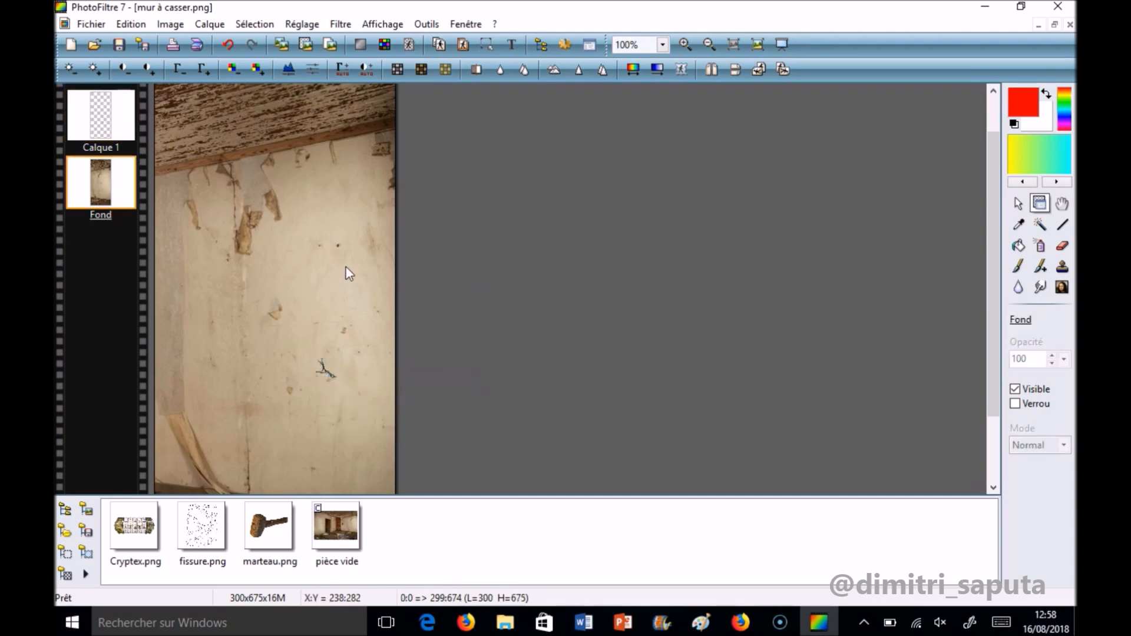
pyautogui.scroll(-1, 346, 268)
# Save the cracked wall as a PNG named "mur à casser 1" in the mur interactif folder
pyautogui.click(1054, 24)
pyautogui.rightClick(433, 114)
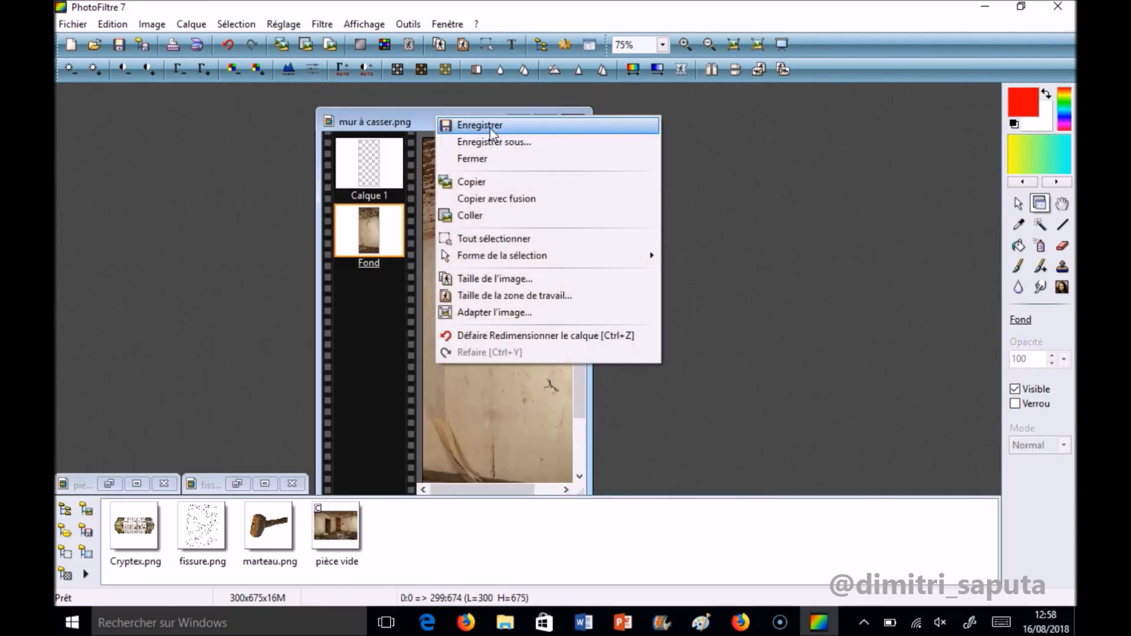
pyautogui.click(501, 142)
pyautogui.click(563, 426)
pyautogui.click(533, 478)
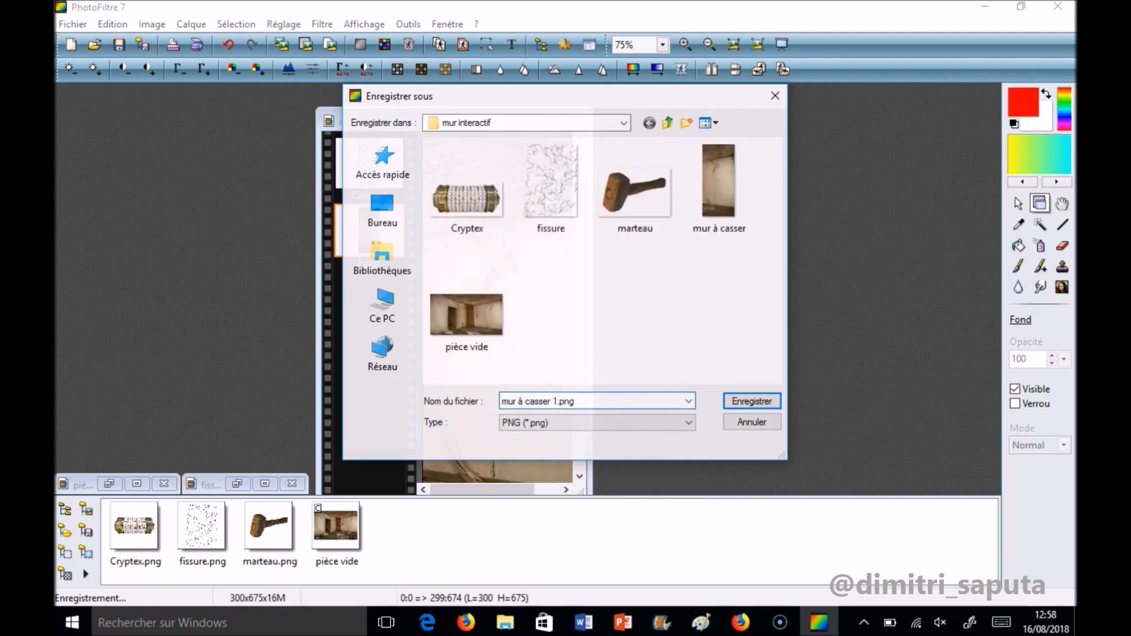
pyautogui.click(752, 401)
pyautogui.click(608, 354)
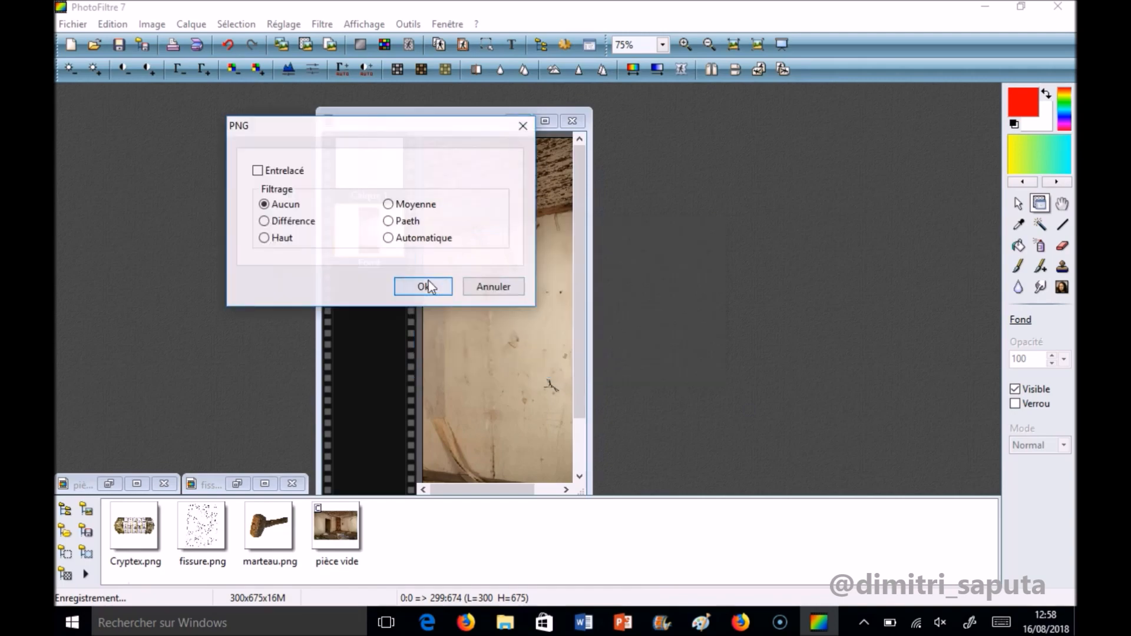
pyautogui.click(429, 287)
# Paste two more copies of the crack, rotate the second with a parametric transformation, and place both over the small crack
pyautogui.hotkey('ctrl', 'v')
pyautogui.moveTo(236, 298); pyautogui.dragTo(275, 338)
pyautogui.hotkey('ctrl', 'v')
pyautogui.rightClick(243, 297)
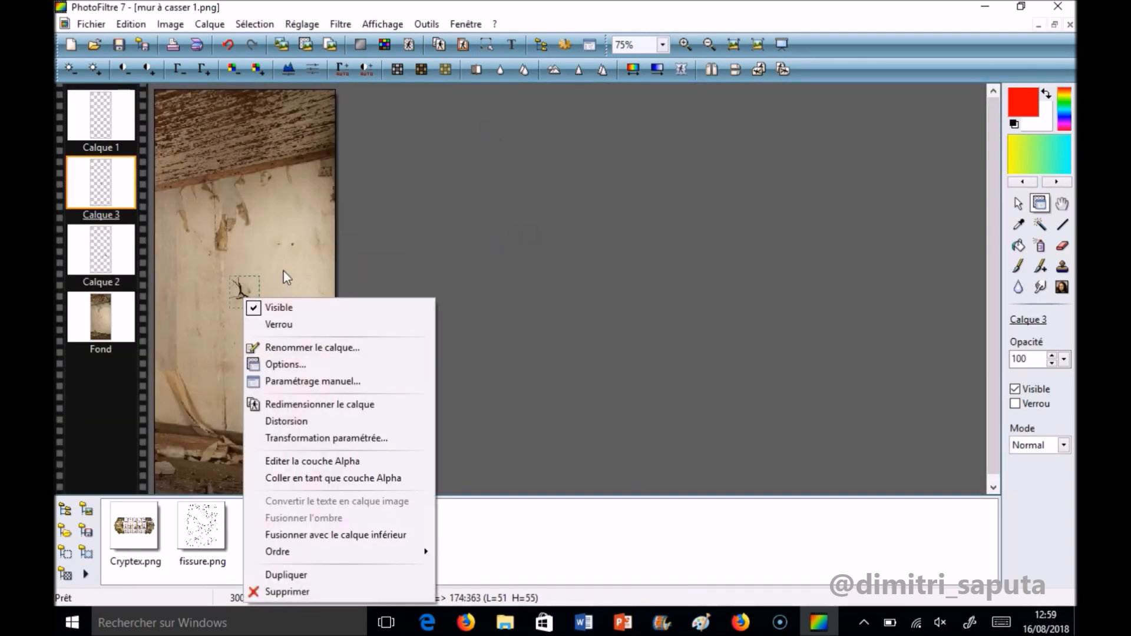
pyautogui.click(328, 437)
pyautogui.moveTo(564, 236); pyautogui.dragTo(608, 237)
pyautogui.click(572, 407)
pyautogui.moveTo(242, 291); pyautogui.dragTo(284, 338)
# Save the wall with the added cracks as a PNG named "mur à casser 2" in the mur interactif folder
pyautogui.click(1054, 26)
pyautogui.hotkey('ctrl', 's')
pyautogui.click(565, 428)
pyautogui.click(560, 465)
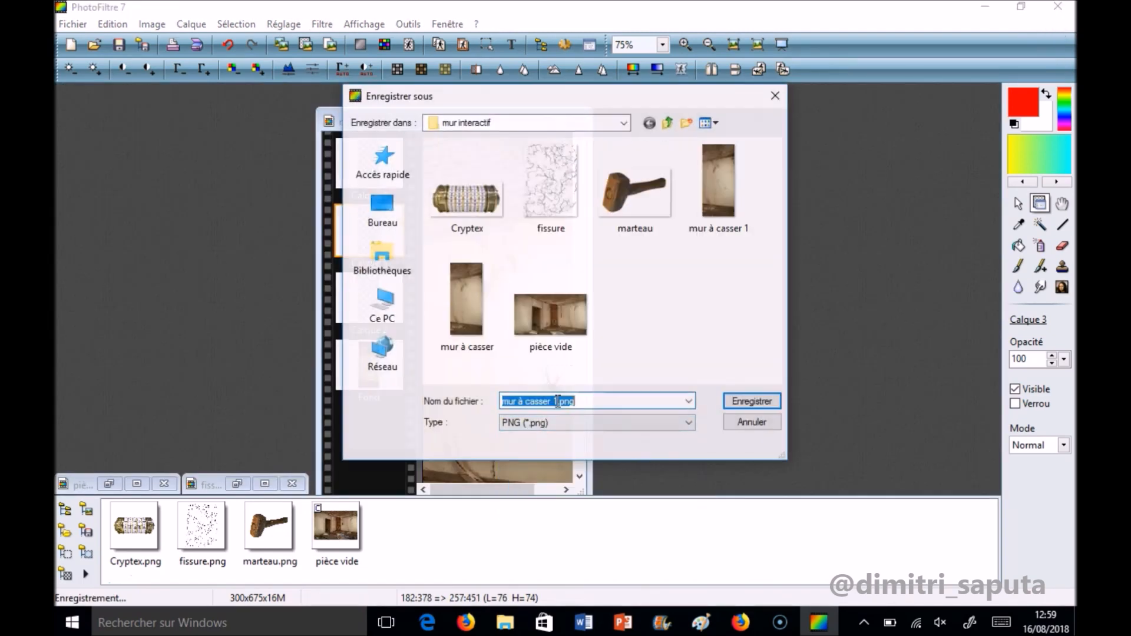
pyautogui.click(752, 401)
pyautogui.click(427, 288)
# Paste another crack layer and stretch it with Distortion into a larger crack over the impact point
pyautogui.click(545, 120)
pyautogui.hotkey('ctrl', 'v')
pyautogui.rightClick(241, 290)
pyautogui.click(318, 414)
pyautogui.moveTo(260, 305); pyautogui.dragTo(278, 325)
pyautogui.moveTo(260, 303); pyautogui.dragTo(244, 265)
pyautogui.moveTo(238, 254); pyautogui.dragTo(209, 339)
pyautogui.rightClick(286, 336)
pyautogui.click(314, 344)
# Duplicate the enlarged crack layer, rotate the copy with a parametric transformation, and select the background layer
pyautogui.rightClick(98, 169)
pyautogui.click(207, 444)
pyautogui.rightClick(210, 338)
pyautogui.click(277, 174)
pyautogui.moveTo(561, 234); pyautogui.dragTo(629, 234)
pyautogui.click(571, 407)
pyautogui.click(101, 452)
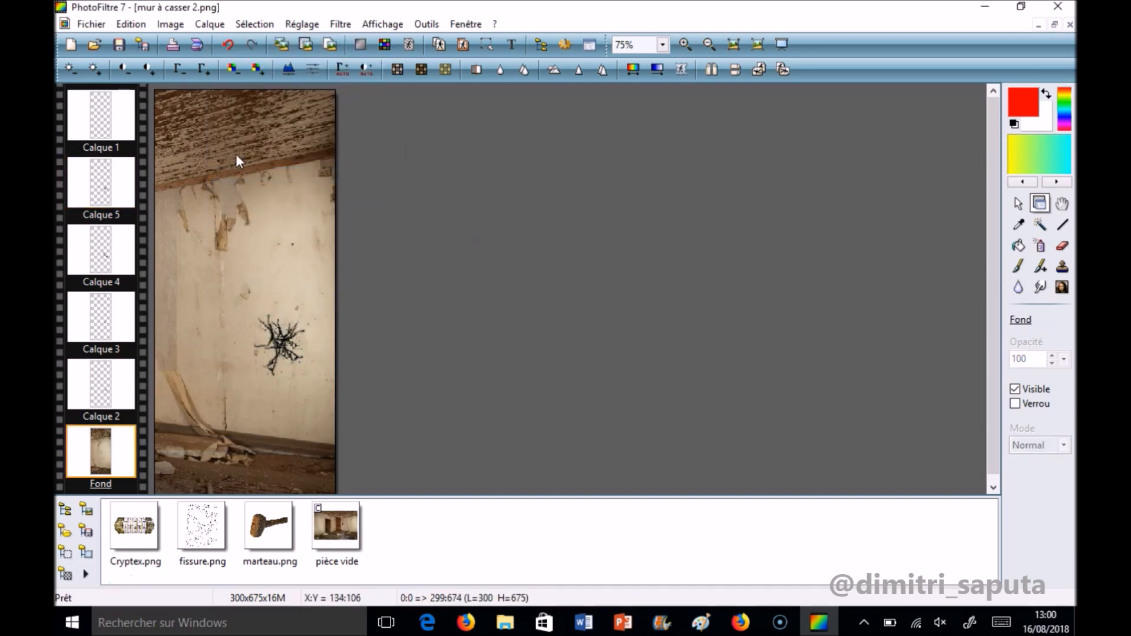
# Save the wall with the star-shaped crack as a PNG named "mur à casser 3"
pyautogui.click(1056, 24)
pyautogui.rightClick(465, 125)
pyautogui.click(516, 159)
pyautogui.click(589, 401)
pyautogui.press('BackSpace')
pyautogui.write('3')
pyautogui.click(689, 422)
pyautogui.click(531, 475)
pyautogui.click(752, 401)
pyautogui.press('Return')
# Paste a further crack layer and distort it to extend over the star-shaped impact on the wall
pyautogui.hotkey('ctrl', 'v')
pyautogui.rightClick(241, 292)
pyautogui.click(313, 419)
pyautogui.moveTo(261, 278); pyautogui.dragTo(288, 343)
pyautogui.moveTo(245, 303); pyautogui.dragTo(236, 285)
pyautogui.moveTo(268, 333); pyautogui.dragTo(282, 349)
pyautogui.doubleClick(281, 341)
# Duplicate the crack layers over the impact to make the cracks denser and darker
pyautogui.rightClick(106, 373)
pyautogui.click(182, 303)
pyautogui.moveTo(283, 342)
pyautogui.mouseDown()
pyautogui.moveTo(202, 337)
pyautogui.moveTo(280, 342)
pyautogui.mouseUp()
pyautogui.rightClick(285, 346)
pyautogui.click(326, 319)
pyautogui.click(284, 340)
pyautogui.rightClick(279, 336)
pyautogui.rightClick(270, 316)
pyautogui.click(309, 288)
# Rotate the duplicated crack with a parametric transformation and place it back over the impact
pyautogui.moveTo(271, 337); pyautogui.dragTo(219, 281)
pyautogui.rightClick(225, 285)
pyautogui.click(338, 426)
pyautogui.moveTo(566, 236); pyautogui.dragTo(607, 235)
pyautogui.click(571, 408)
pyautogui.moveTo(228, 276); pyautogui.dragTo(271, 330)
# Duplicate the crack layer again and enlarge the copy to about 118 × 127 pixels around the impact
pyautogui.rightClick(106, 246)
pyautogui.click(148, 524)
pyautogui.moveTo(276, 353); pyautogui.dragTo(276, 362)
pyautogui.rightClick(276, 363)
pyautogui.click(330, 163)
pyautogui.moveTo(255, 325); pyautogui.dragTo(233, 301)
pyautogui.moveTo(265, 347); pyautogui.dragTo(268, 356)
pyautogui.rightClick(275, 359)
pyautogui.click(306, 370)
# Pick the cracks' black colour and airbrush the centre of the impact with a radius of 20
pyautogui.click(1019, 225)
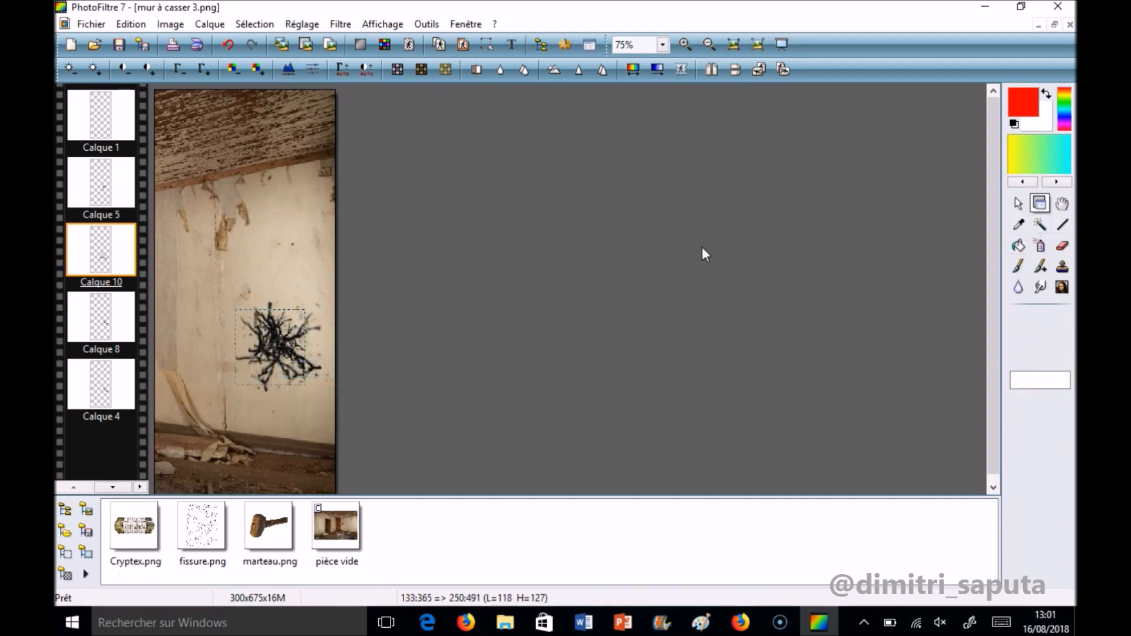
pyautogui.click(282, 337)
pyautogui.click(1041, 245)
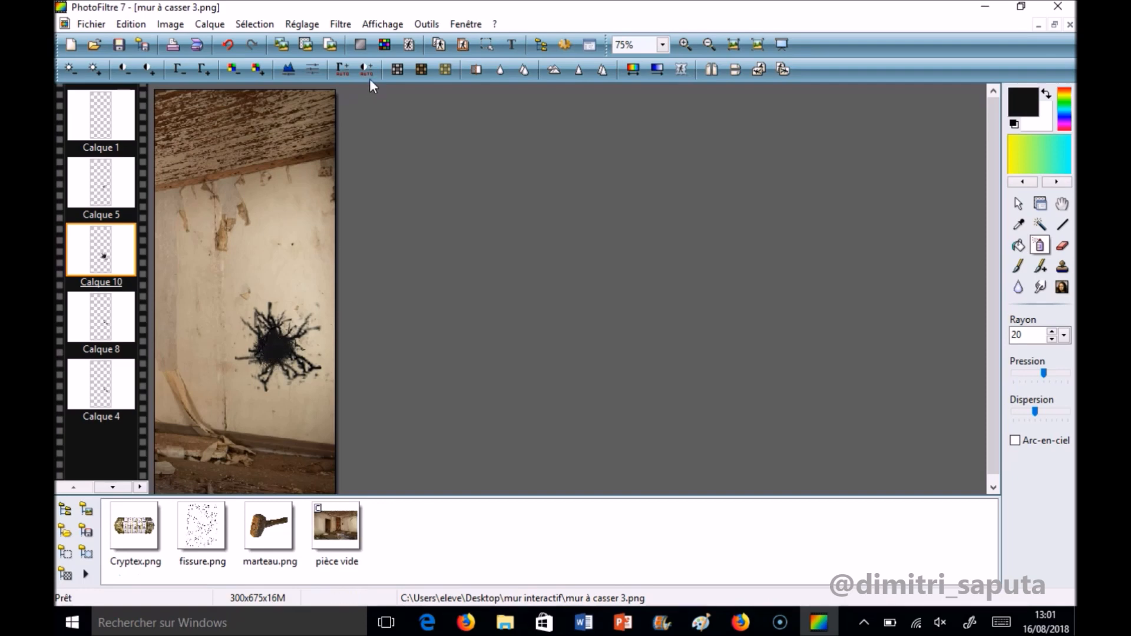
# Save the wall with the black impact as a PNG named "mur à casser 4"
pyautogui.click(1054, 24)
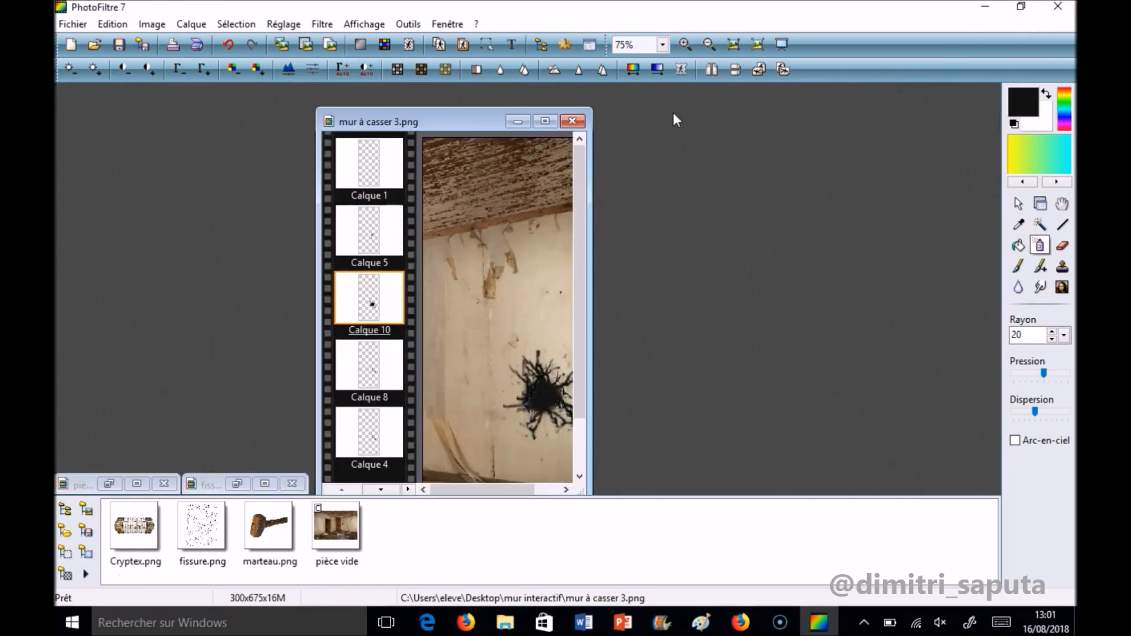
pyautogui.rightClick(452, 121)
pyautogui.click(504, 152)
pyautogui.click(596, 422)
pyautogui.click(551, 486)
pyautogui.click(558, 402)
pyautogui.press('BackSpace')
pyautogui.write('4')
pyautogui.click(752, 401)
pyautogui.click(429, 286)
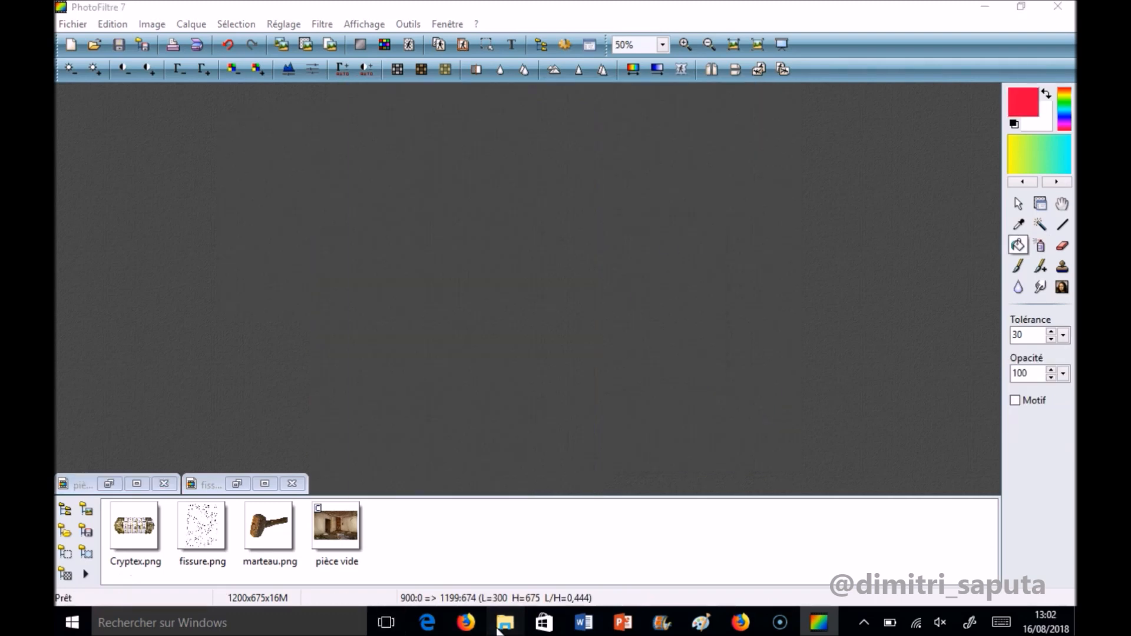
# Open the saved "mur à casser 4" image from the mur interactif folder in PhotoFiltre
pyautogui.click(505, 623)
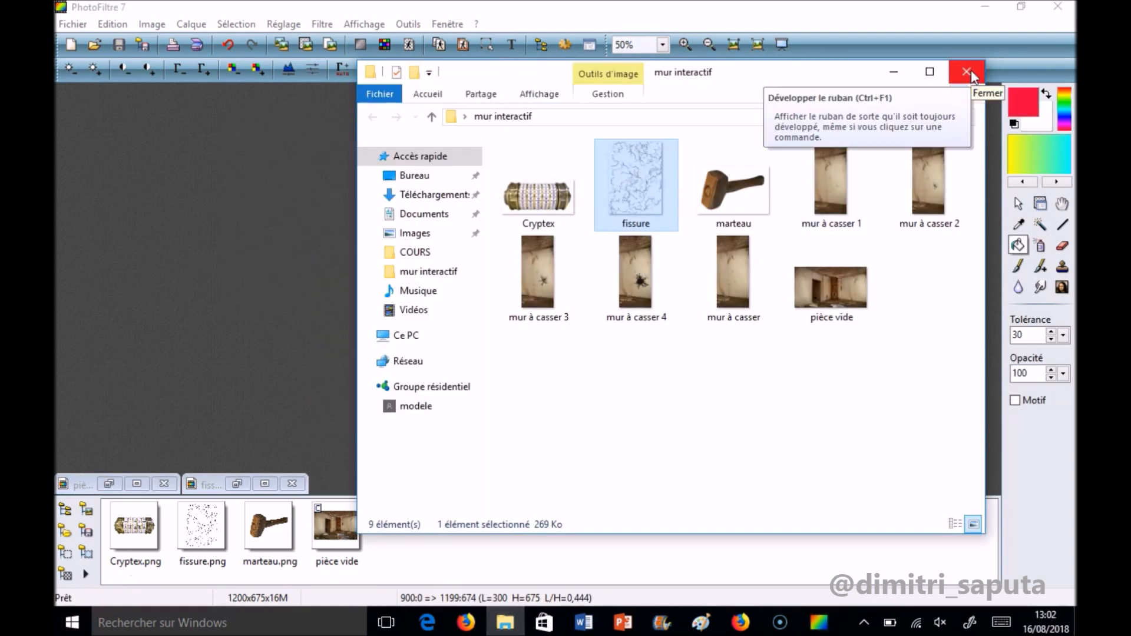
pyautogui.moveTo(641, 282); pyautogui.dragTo(255, 298)
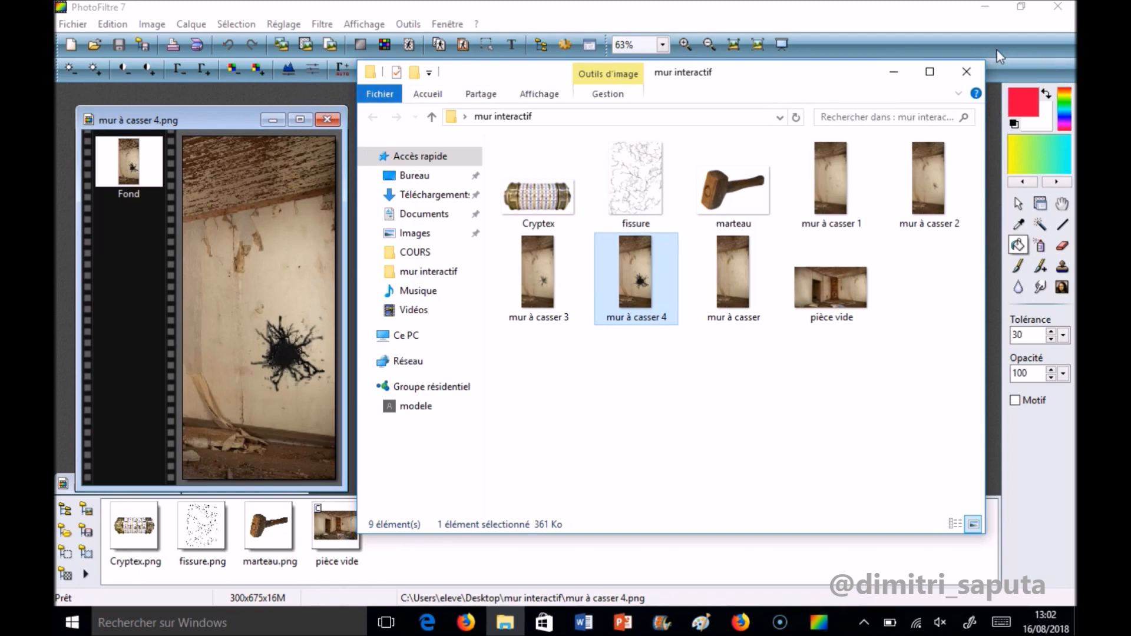
pyautogui.scroll(3, 263, 340)
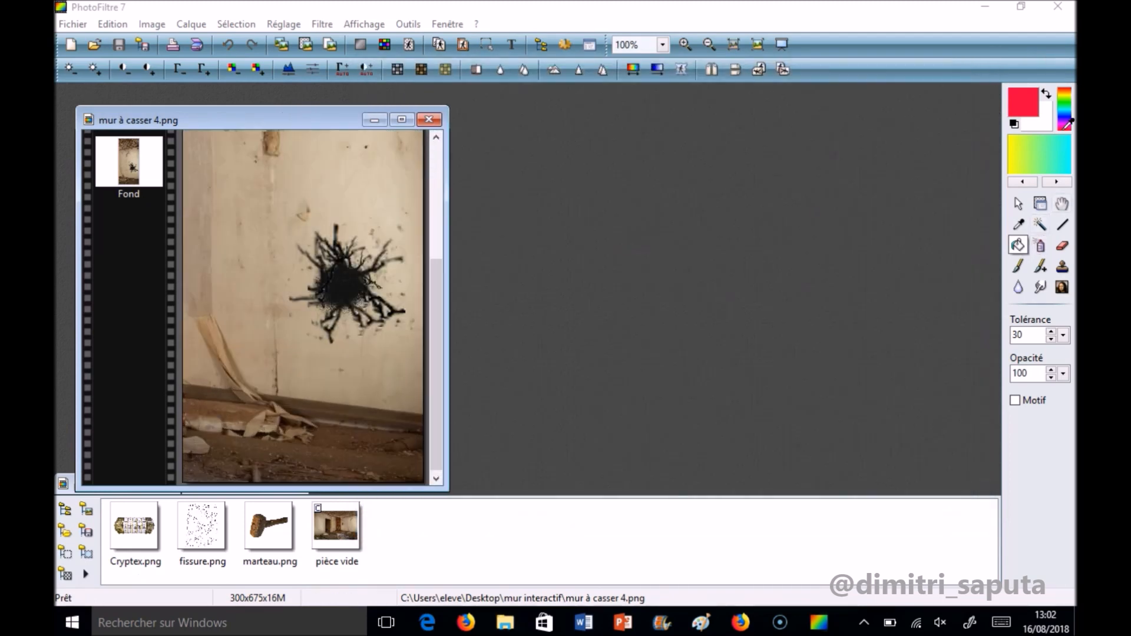
# Fill the black hole and its connected cracks with solid red
pyautogui.click(1003, 223)
pyautogui.click(355, 275)
pyautogui.scroll(2, 358, 286)
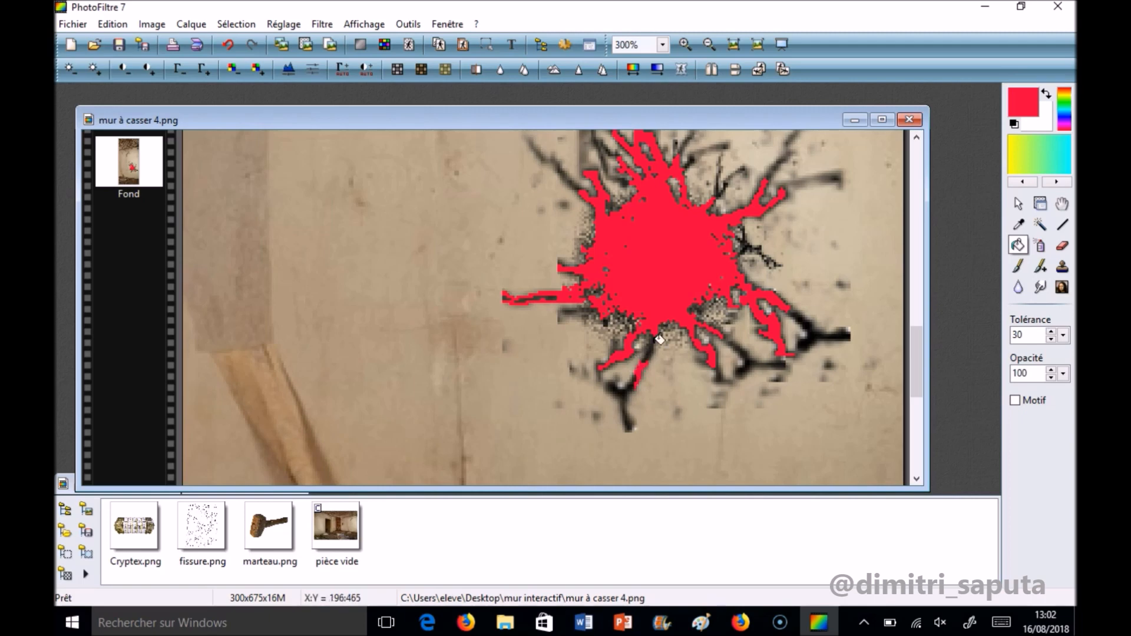
pyautogui.click(807, 310)
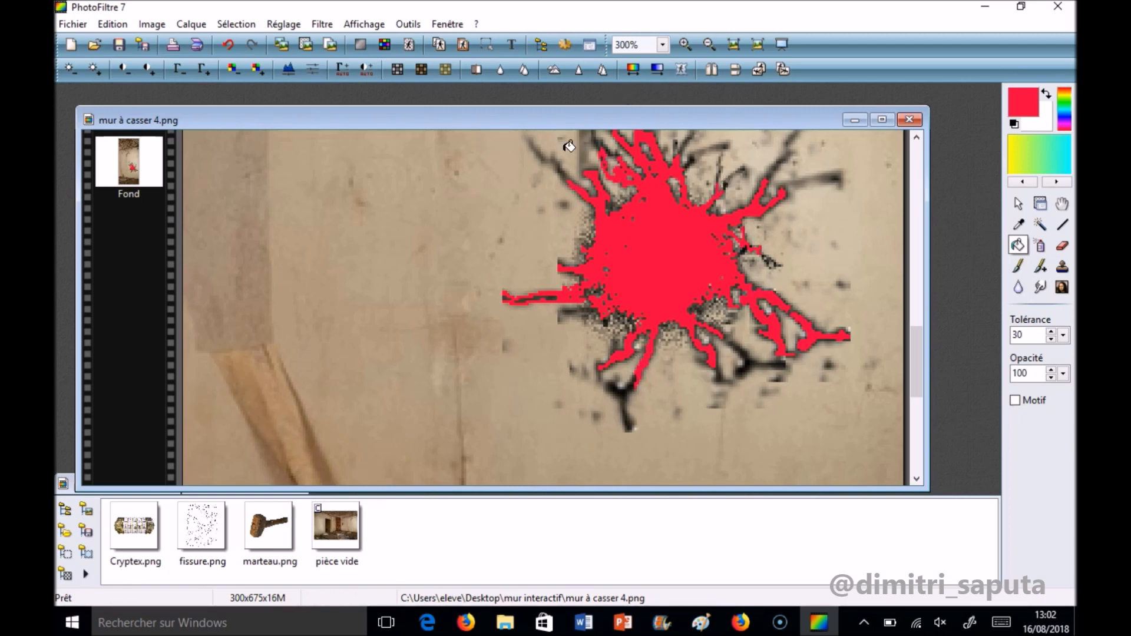
pyautogui.click(1041, 245)
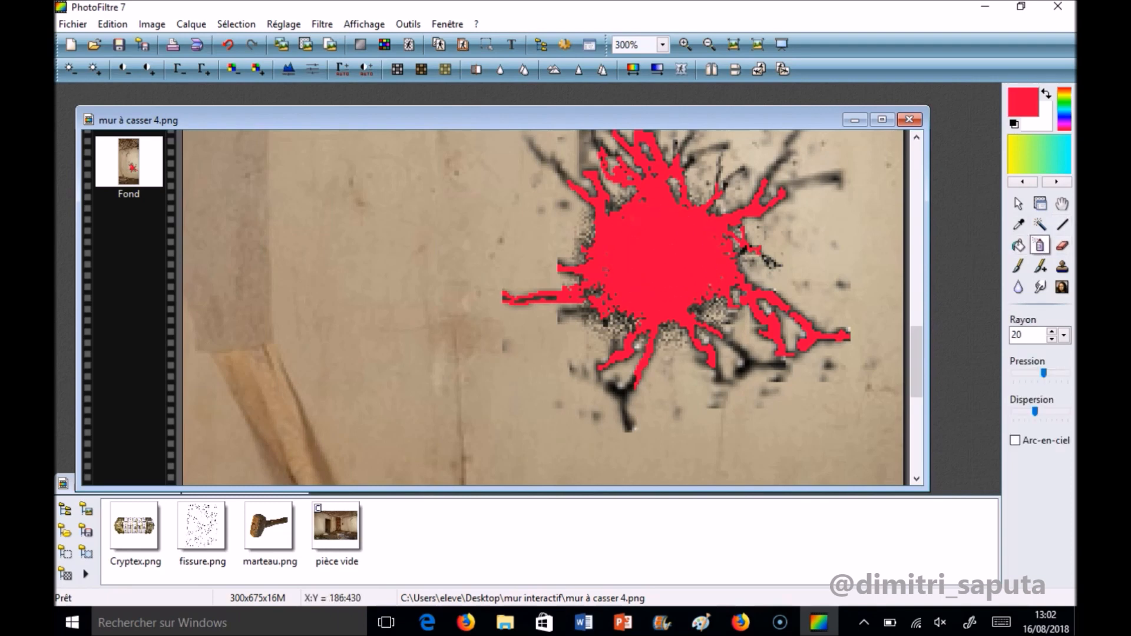
# Make the red colour transparent with a tolerance of 30 and clear the leftover red specks in the hole
pyautogui.click(387, 45)
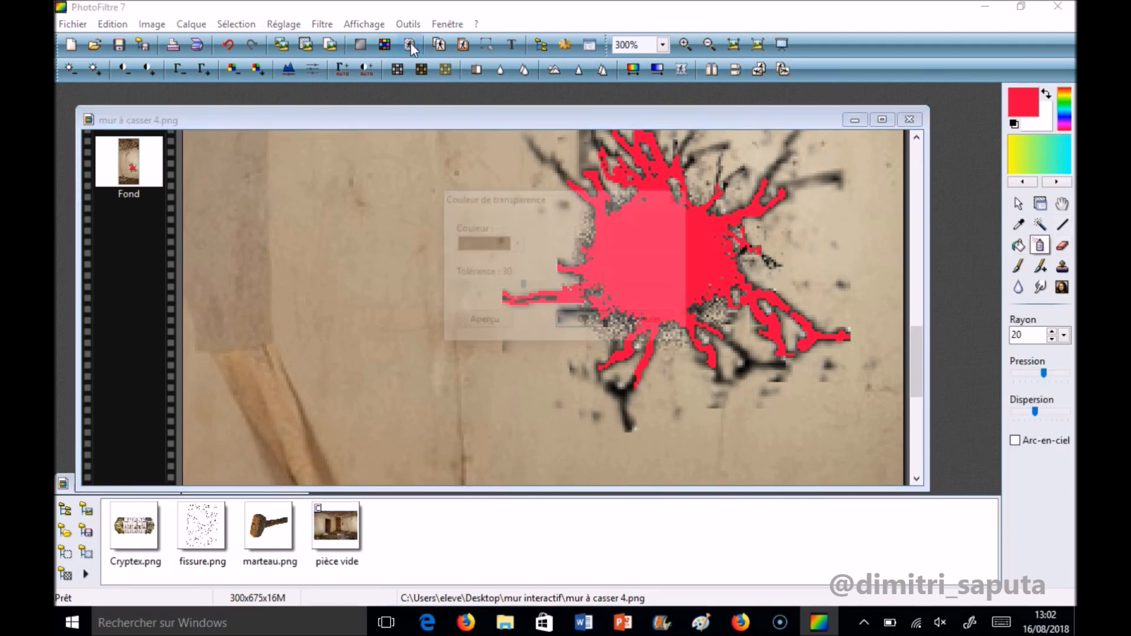
pyautogui.click(717, 237)
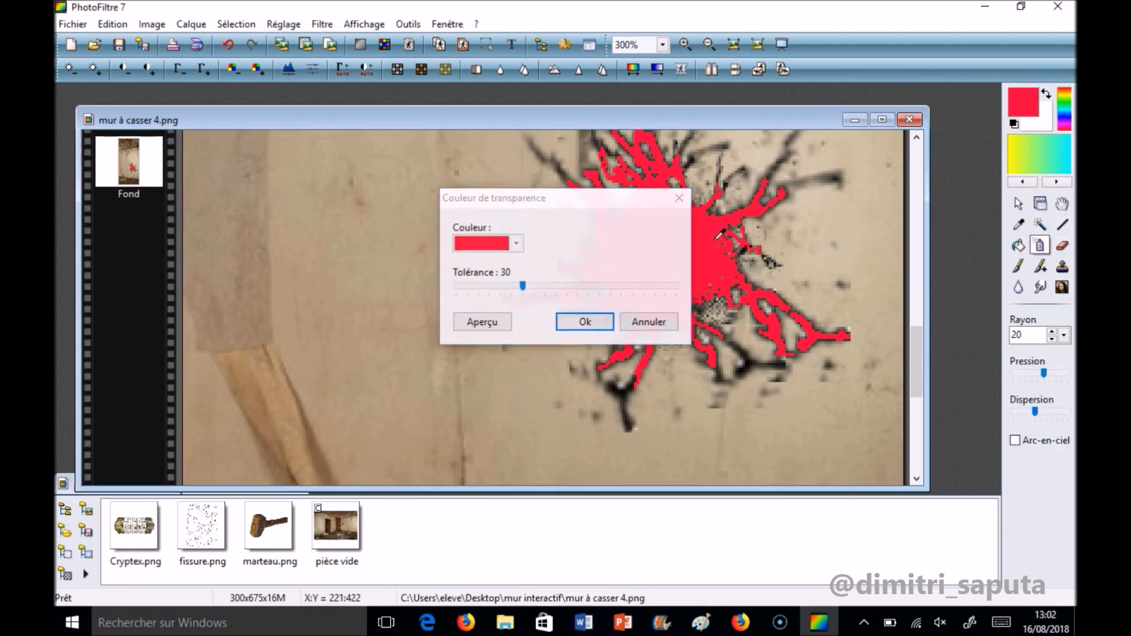
pyautogui.click(589, 322)
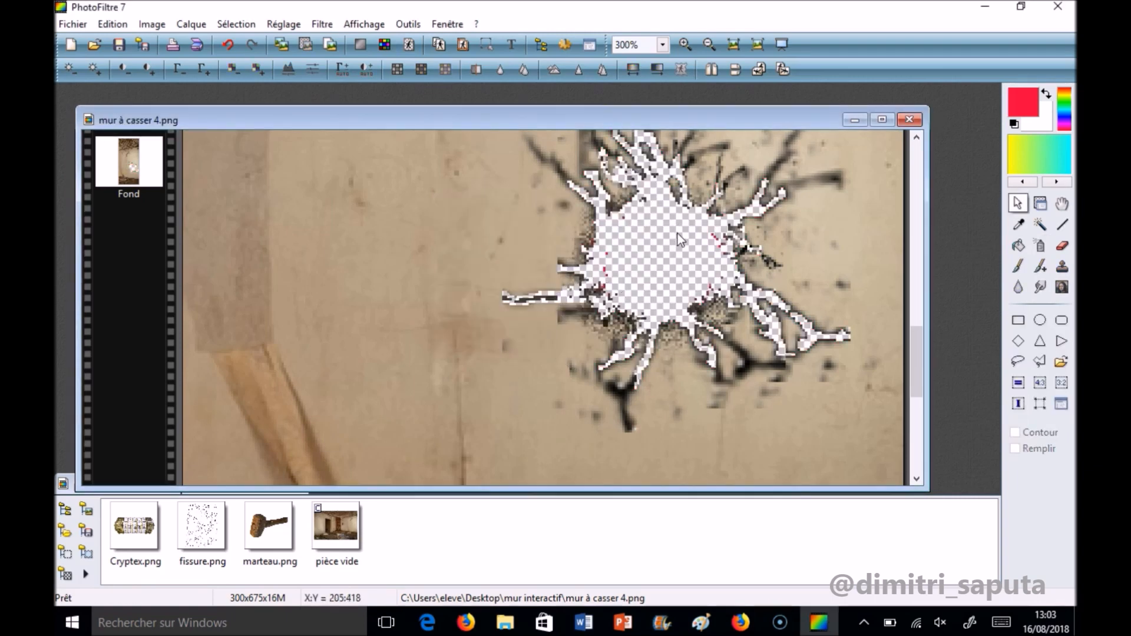
pyautogui.moveTo(598, 241); pyautogui.dragTo(626, 281)
pyautogui.moveTo(688, 231); pyautogui.dragTo(717, 289)
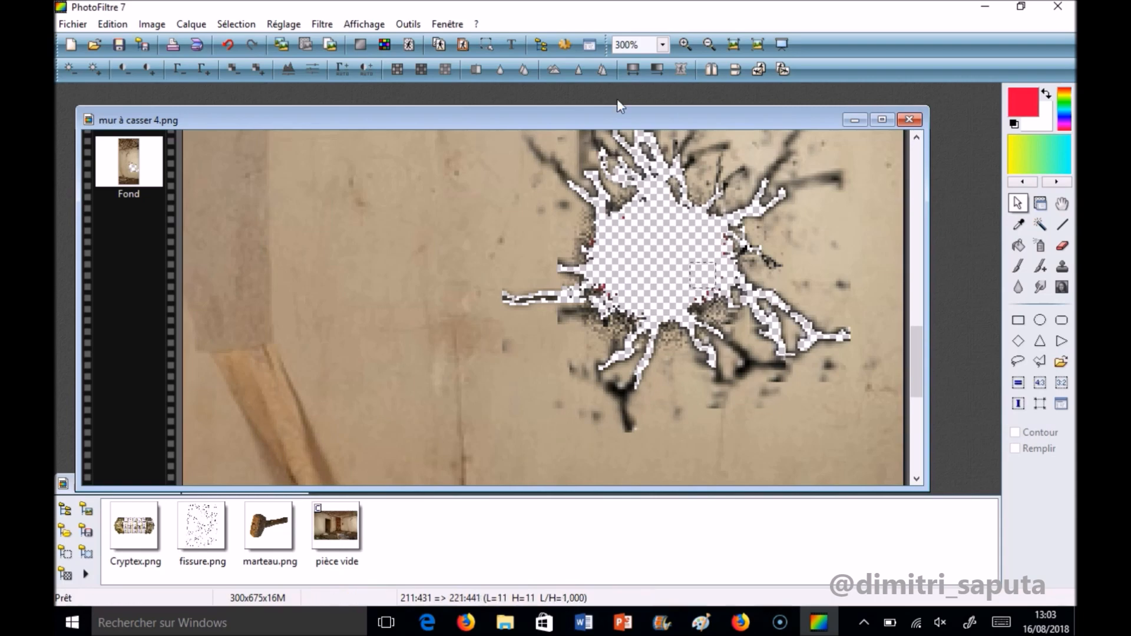
# Save the wall with the transparent hole as a PNG named "mur à casser 5", then close the image and PhotoFiltre
pyautogui.rightClick(492, 120)
pyautogui.click(547, 147)
pyautogui.press('BackSpace')
pyautogui.write('5')
pyautogui.click(750, 400)
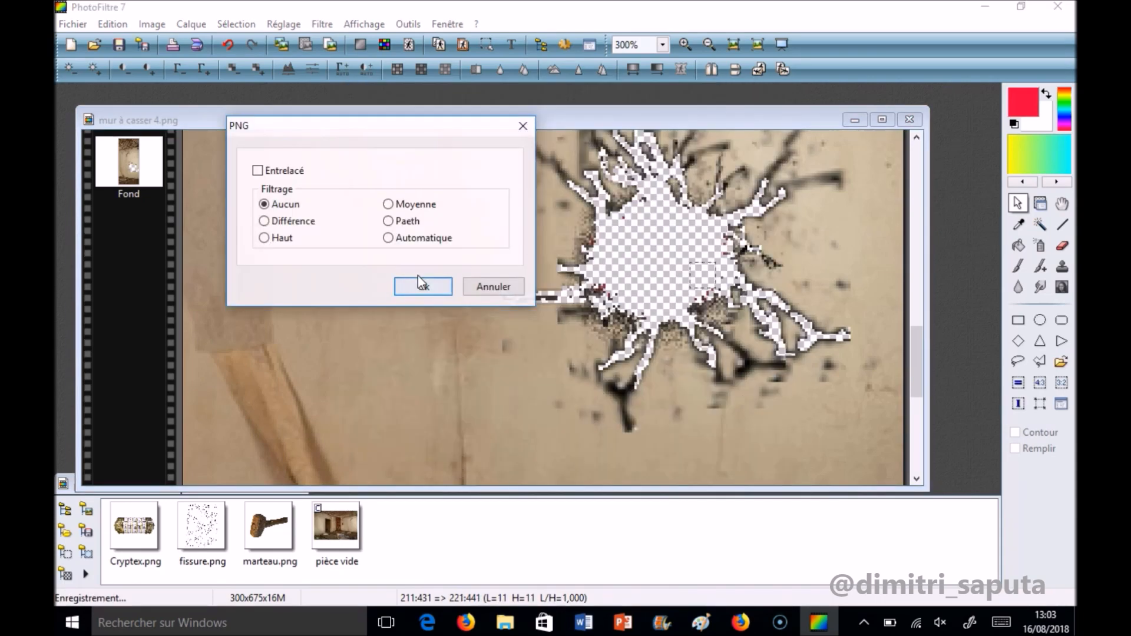
pyautogui.click(422, 285)
pyautogui.click(910, 120)
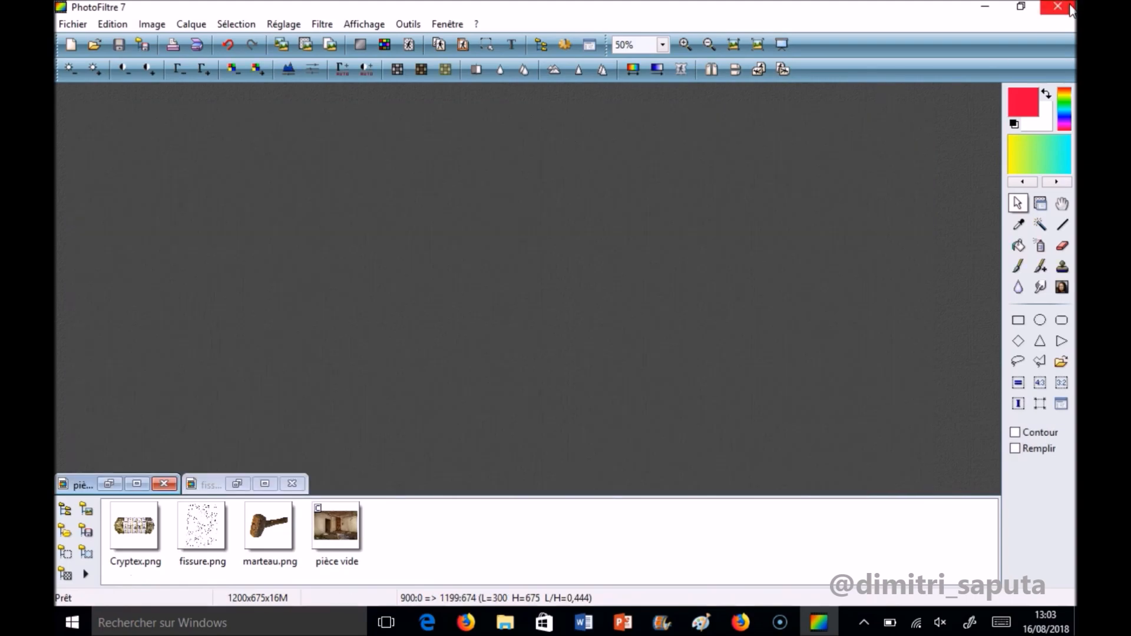
pyautogui.click(1070, 7)
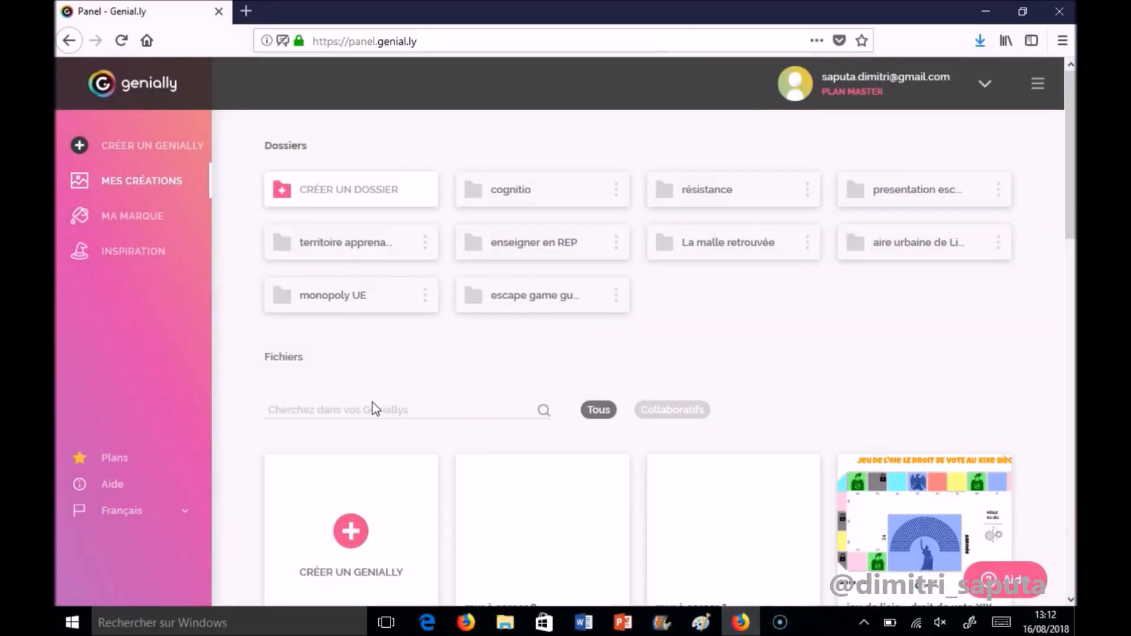
# Open the "mur à casser 1" creation for editing
pyautogui.scroll(-3, 377, 413)
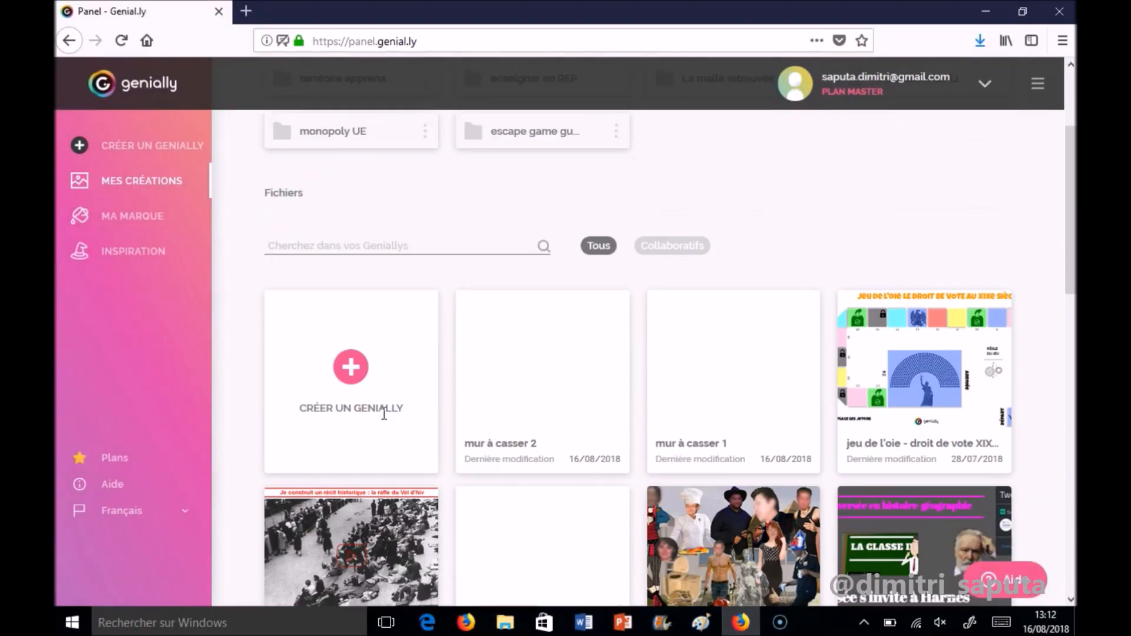
pyautogui.moveTo(753, 371)
pyautogui.click(740, 352)
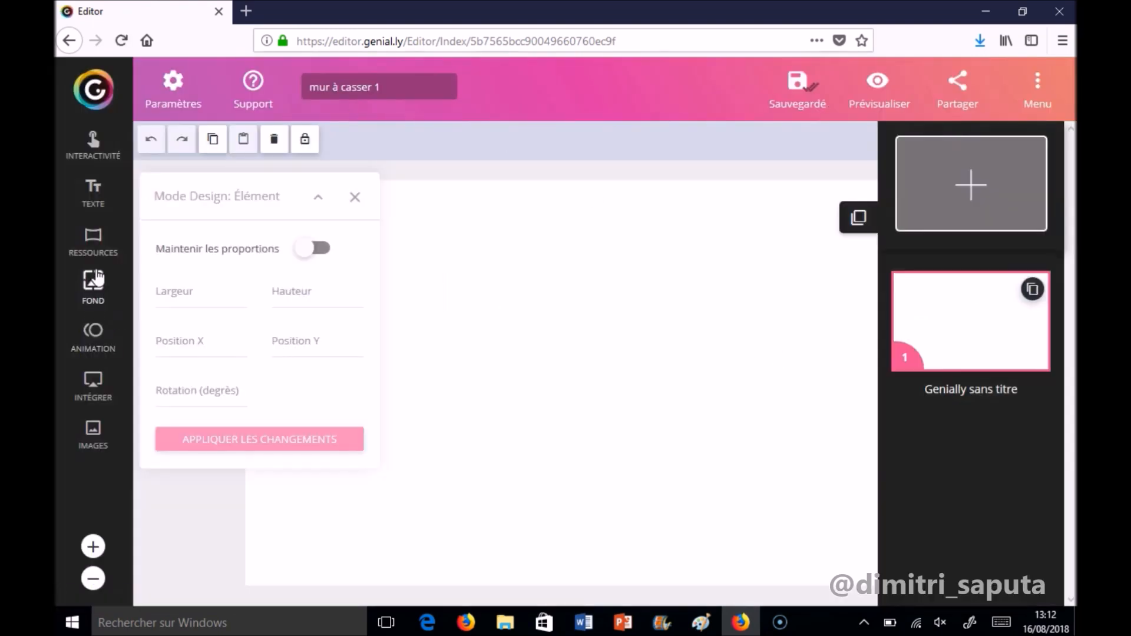
# Upload the "pièce vide" image from the mur interactif folder on the desktop and place it on the page
pyautogui.click(93, 429)
pyautogui.click(213, 364)
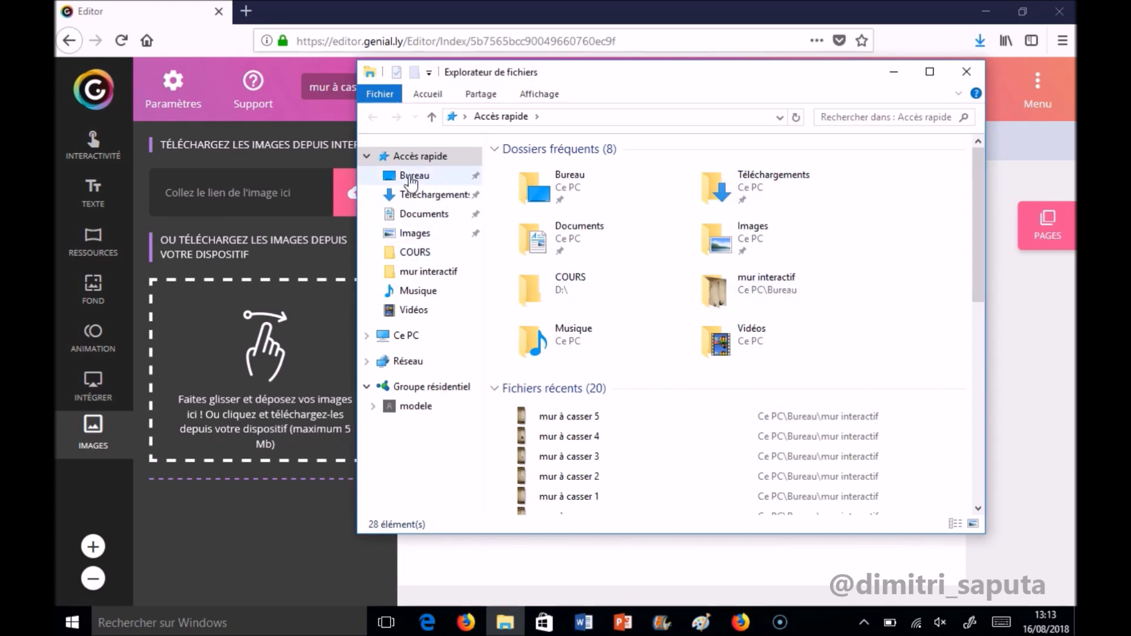
pyautogui.click(413, 176)
pyautogui.doubleClick(548, 184)
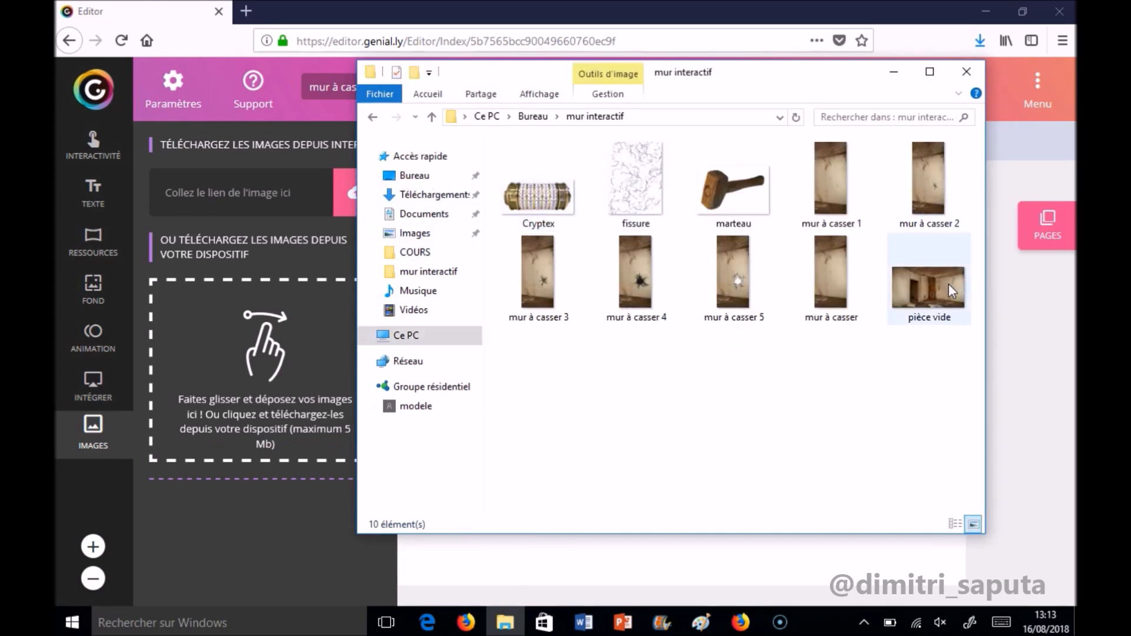
pyautogui.moveTo(948, 290); pyautogui.dragTo(295, 355)
pyautogui.moveTo(289, 557); pyautogui.dragTo(544, 383)
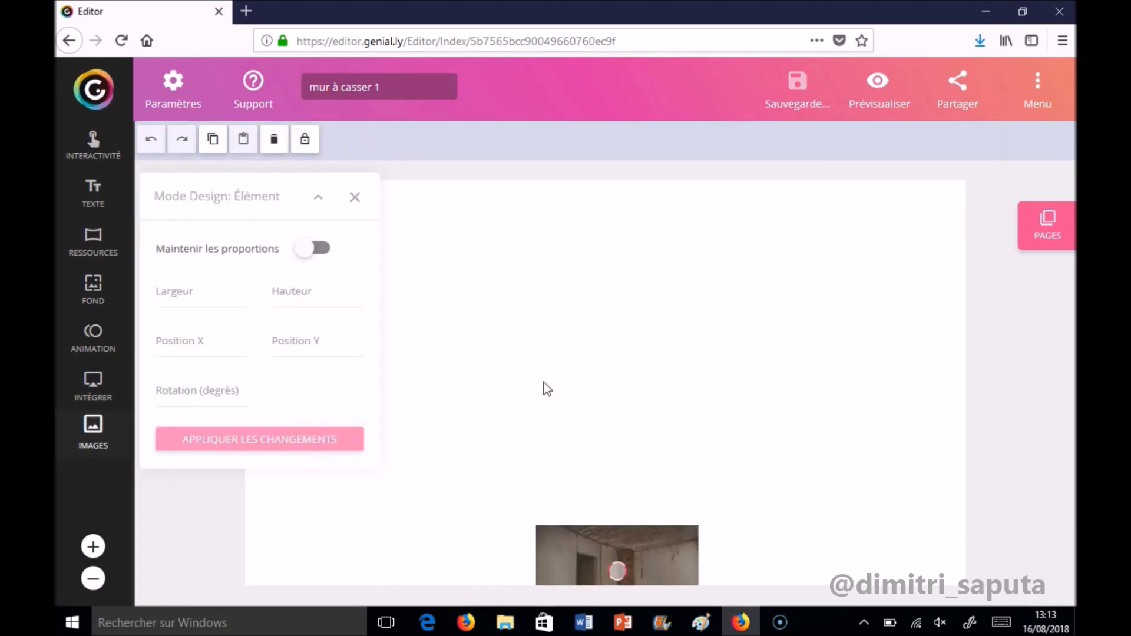
# Set the room image to width 1200, height 675, position X 0 and Y 0, and lock it
pyautogui.click(579, 557)
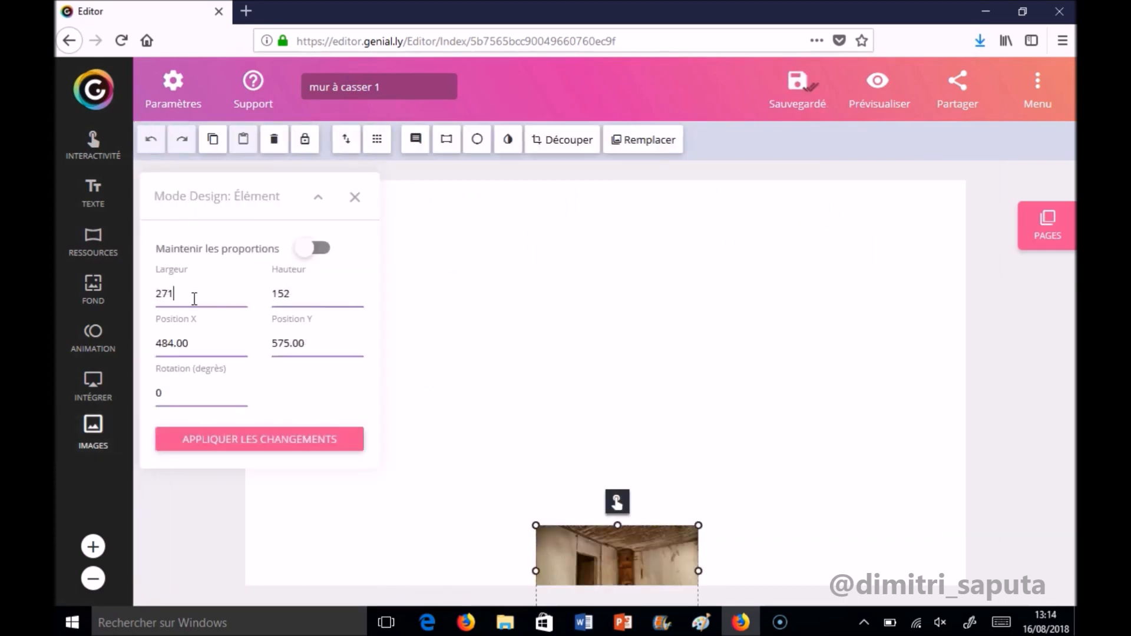
pyautogui.write('12')
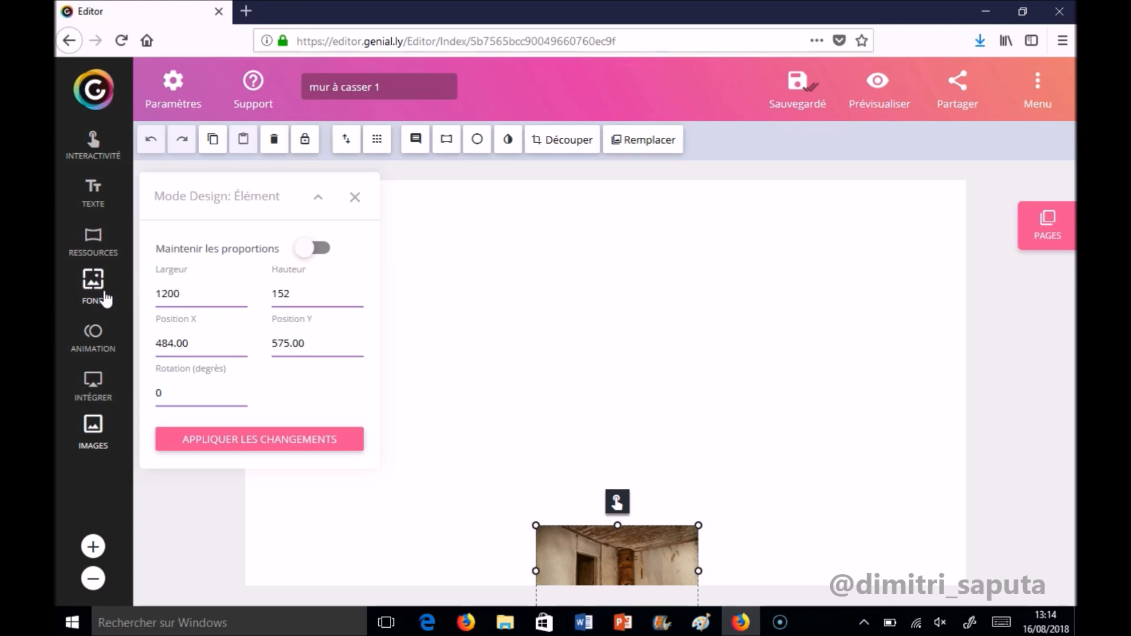
pyautogui.write('00')
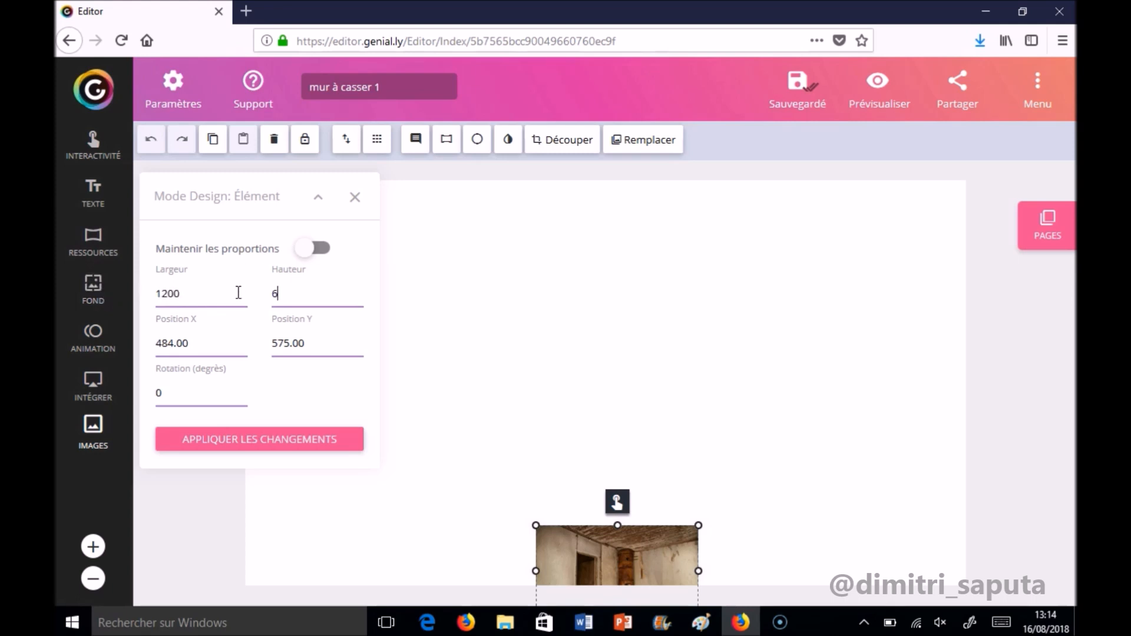
pyautogui.write('0')
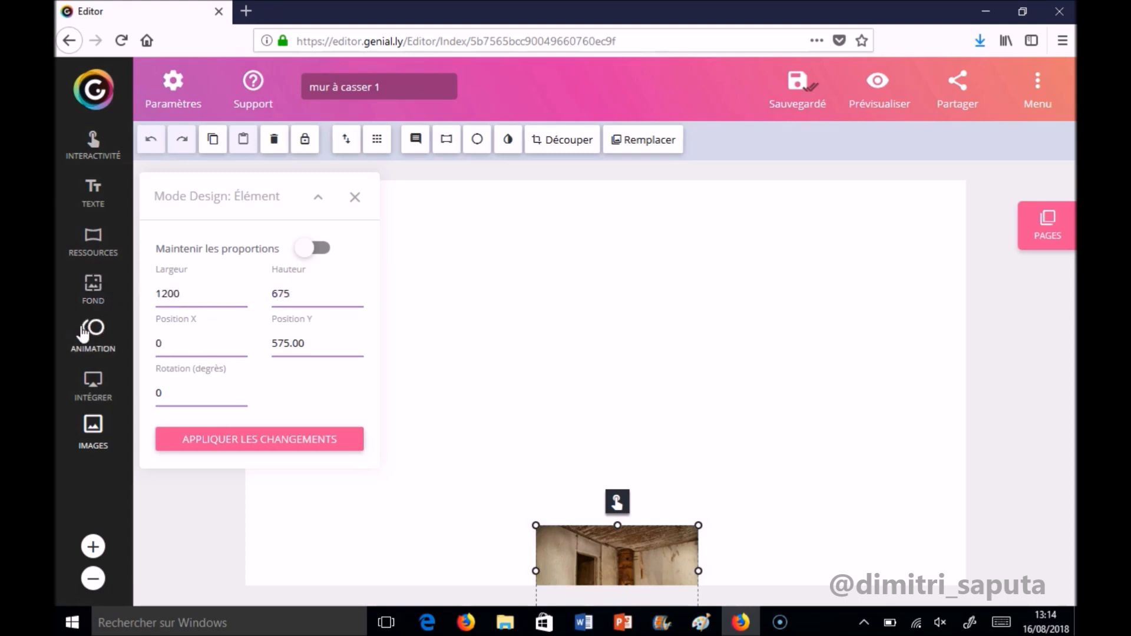
pyautogui.click(348, 349)
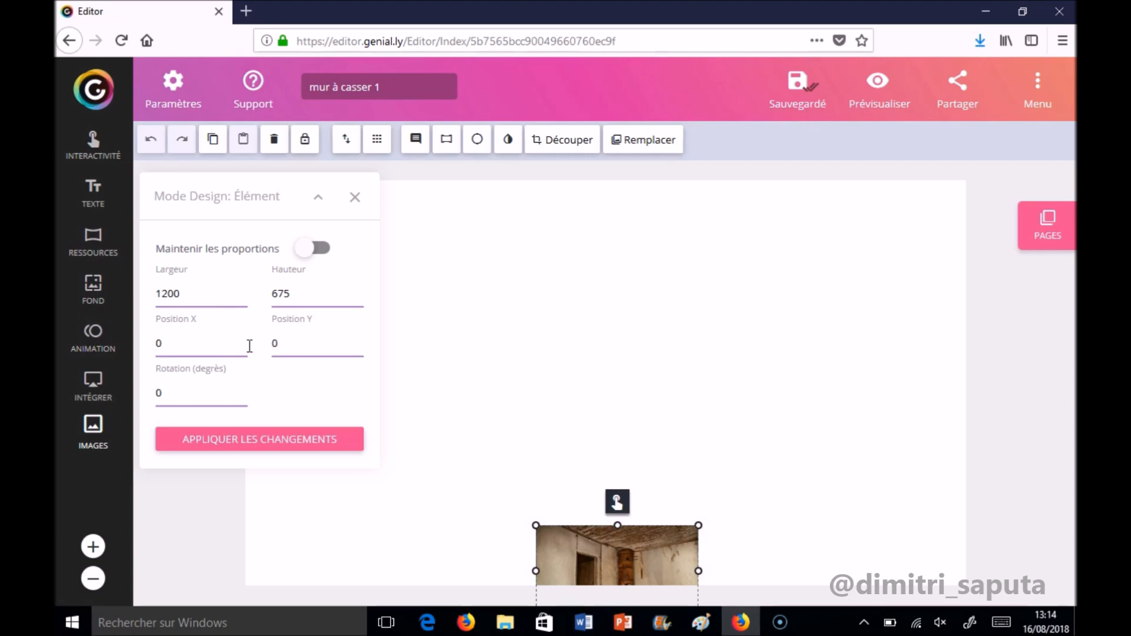
pyautogui.write('0')
pyautogui.click(262, 440)
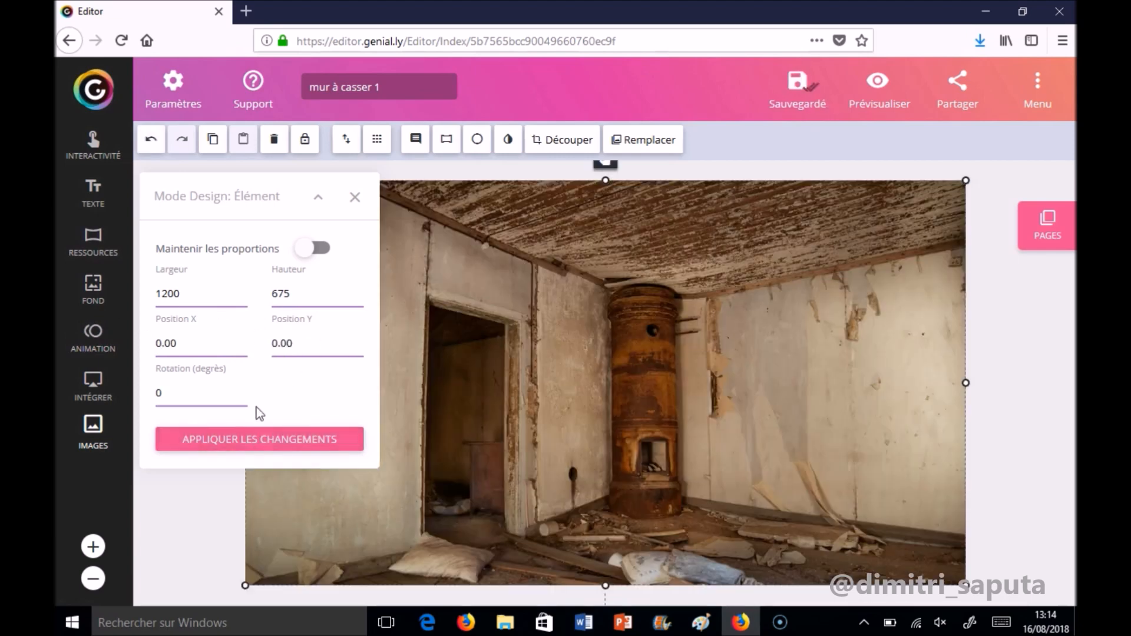
pyautogui.click(307, 141)
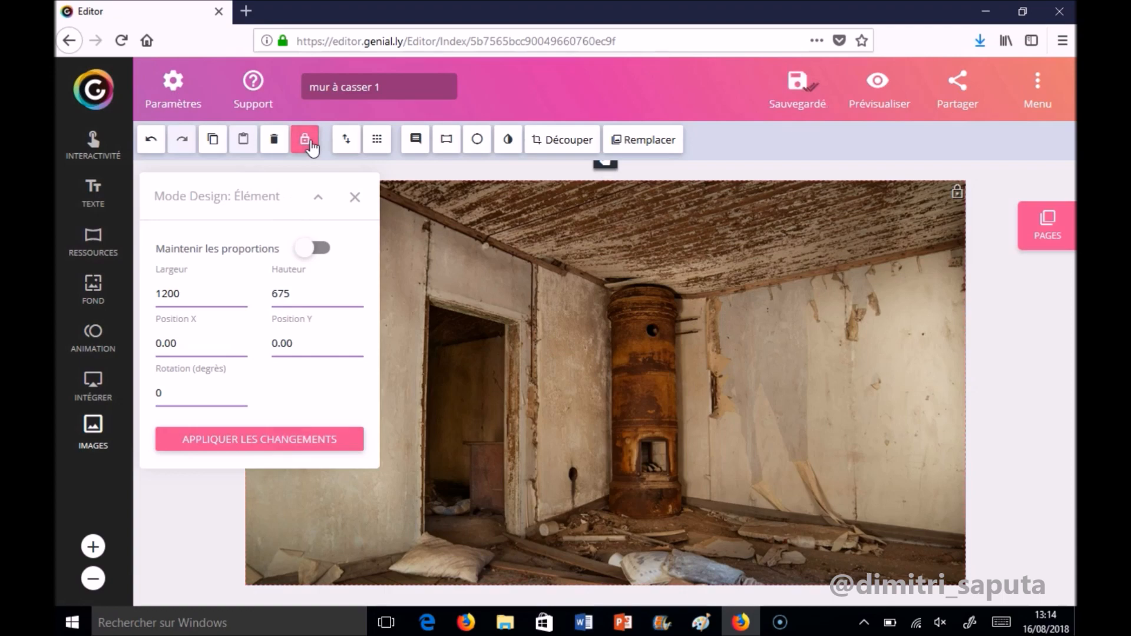
# Open the "mur à casser 2" creation and add the wall image with the smallest crack to its page
pyautogui.click(99, 83)
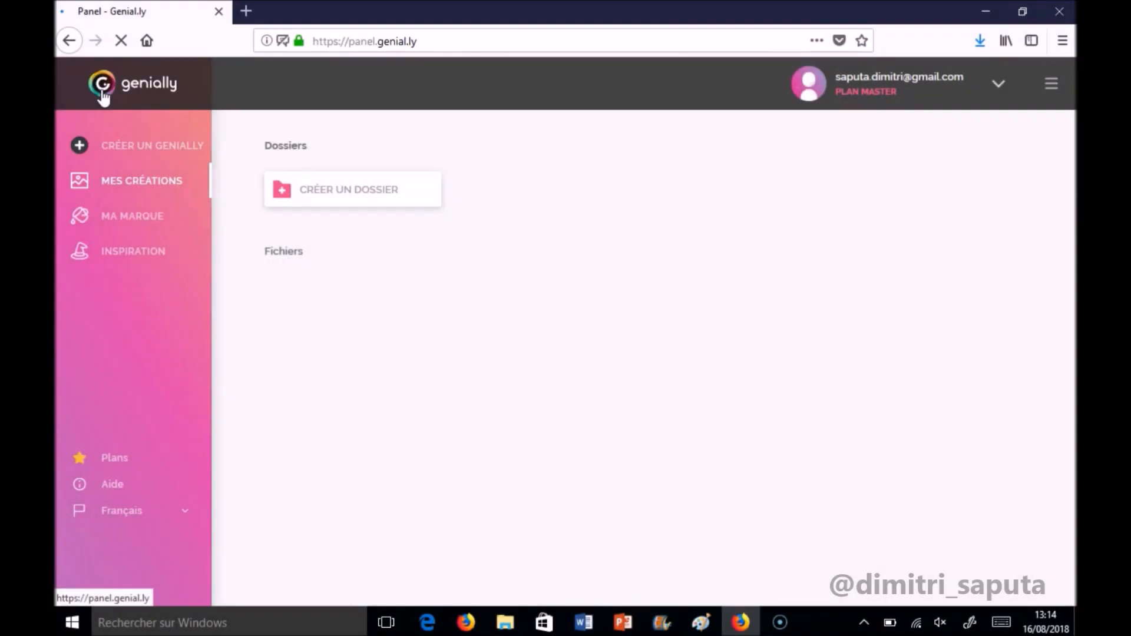
pyautogui.click(731, 524)
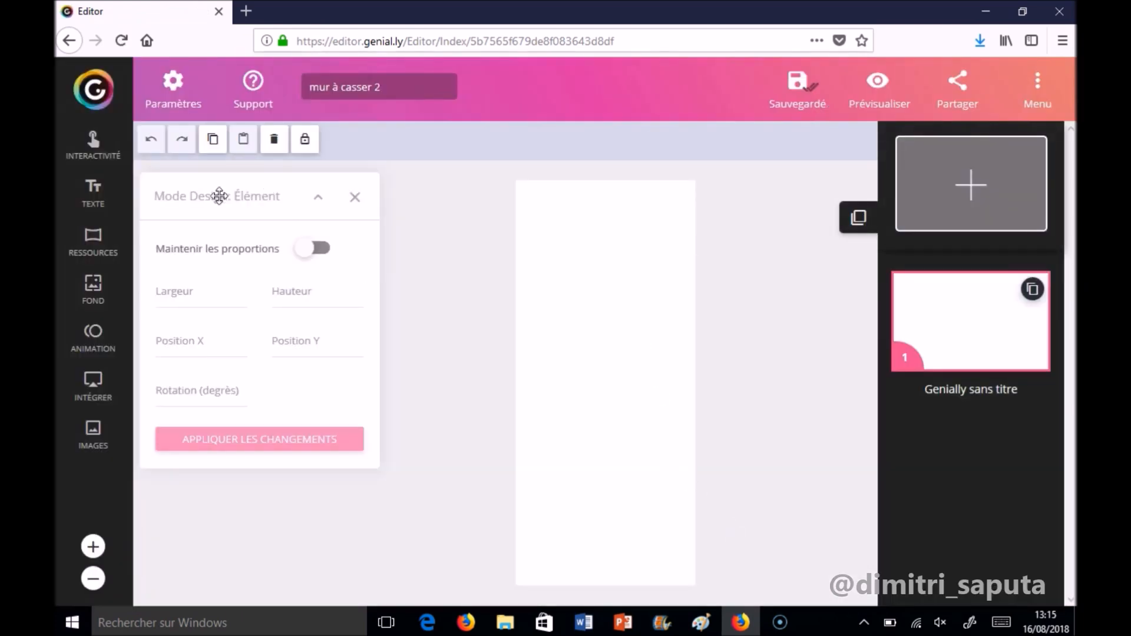
pyautogui.click(93, 433)
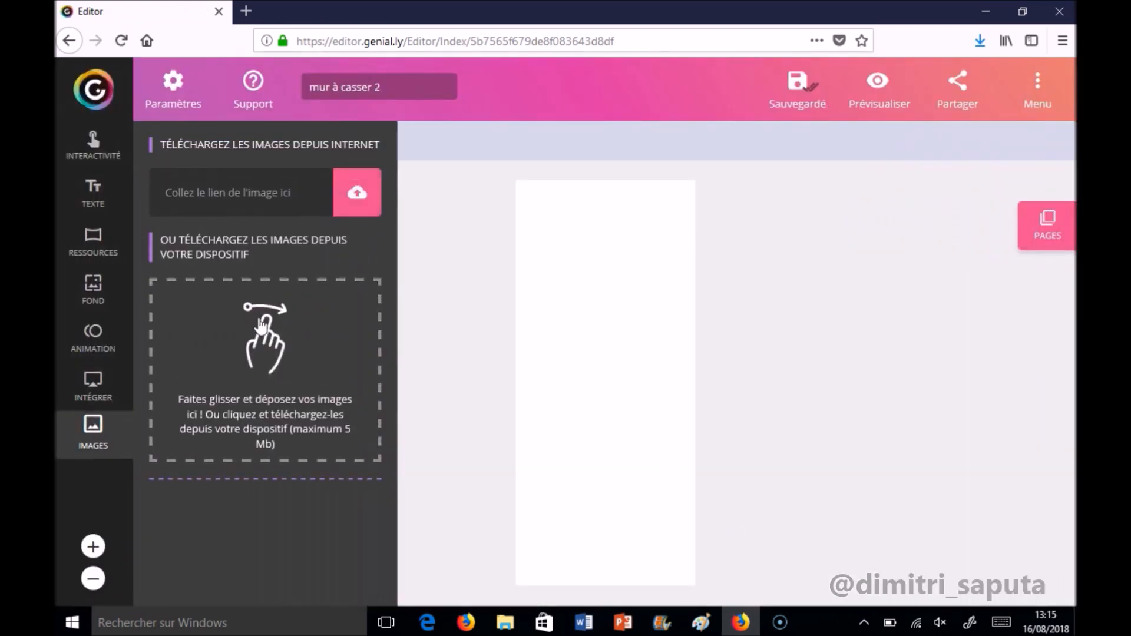
pyautogui.click(265, 348)
pyautogui.moveTo(258, 396); pyautogui.dragTo(259, 398)
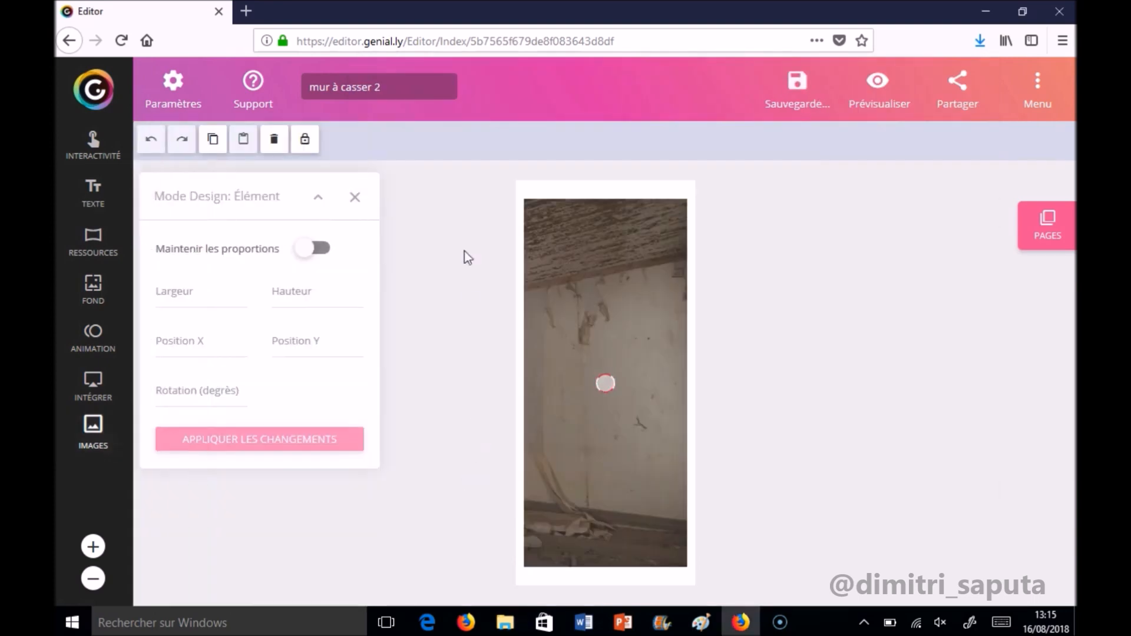
# Set the wall image to width 300, height 675, position X 0 and Y 0, and lock it
pyautogui.click(561, 253)
pyautogui.write('300')
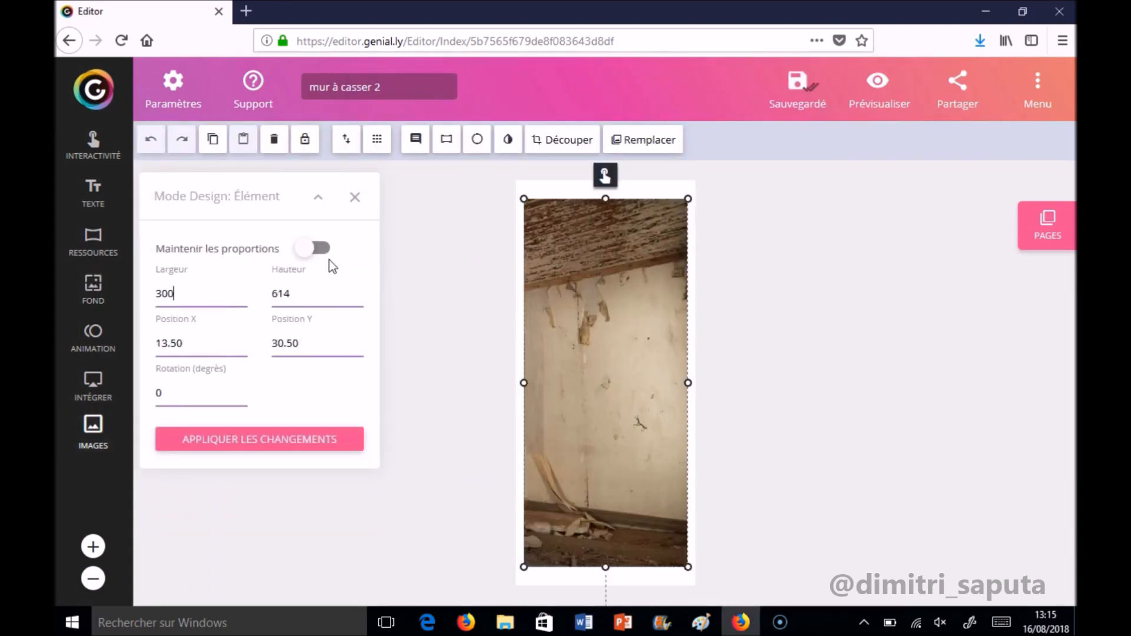
pyautogui.press('Tab')
pyautogui.write('0')
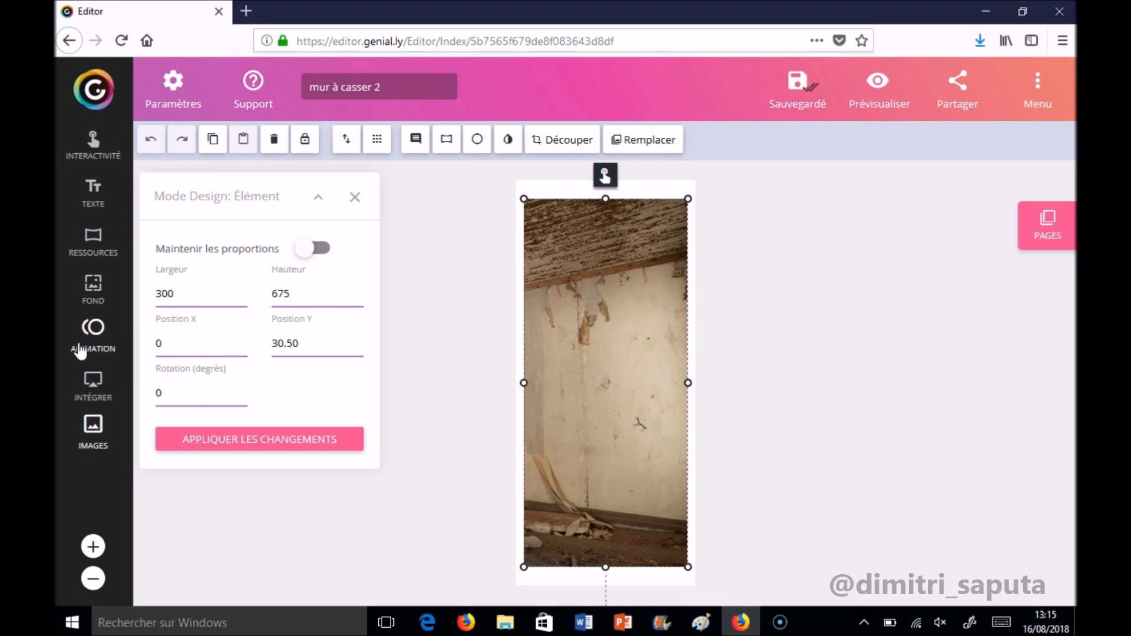
pyautogui.press('Tab')
pyautogui.click(309, 439)
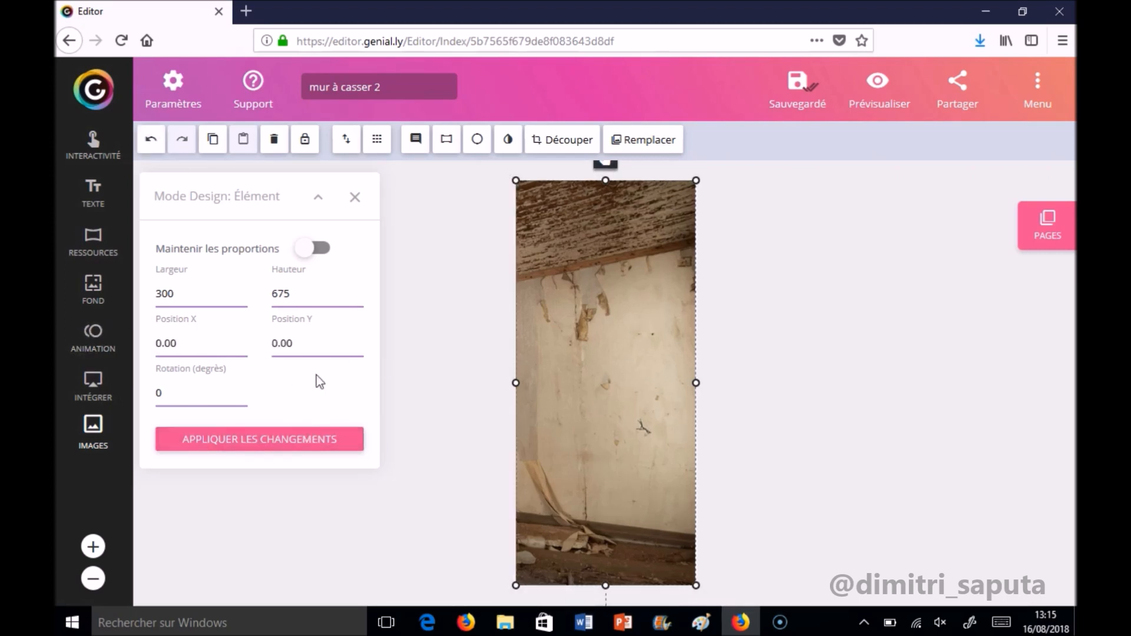
pyautogui.click(306, 144)
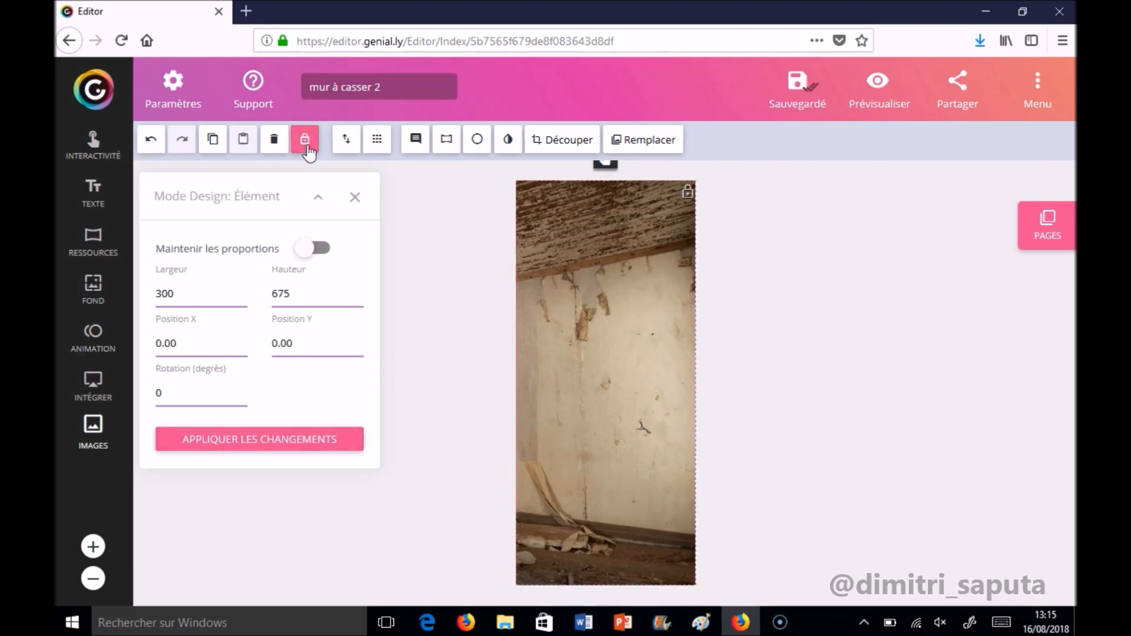
# Name the page "1", duplicate it, name the copy "2" and return to page 1
pyautogui.click(1049, 227)
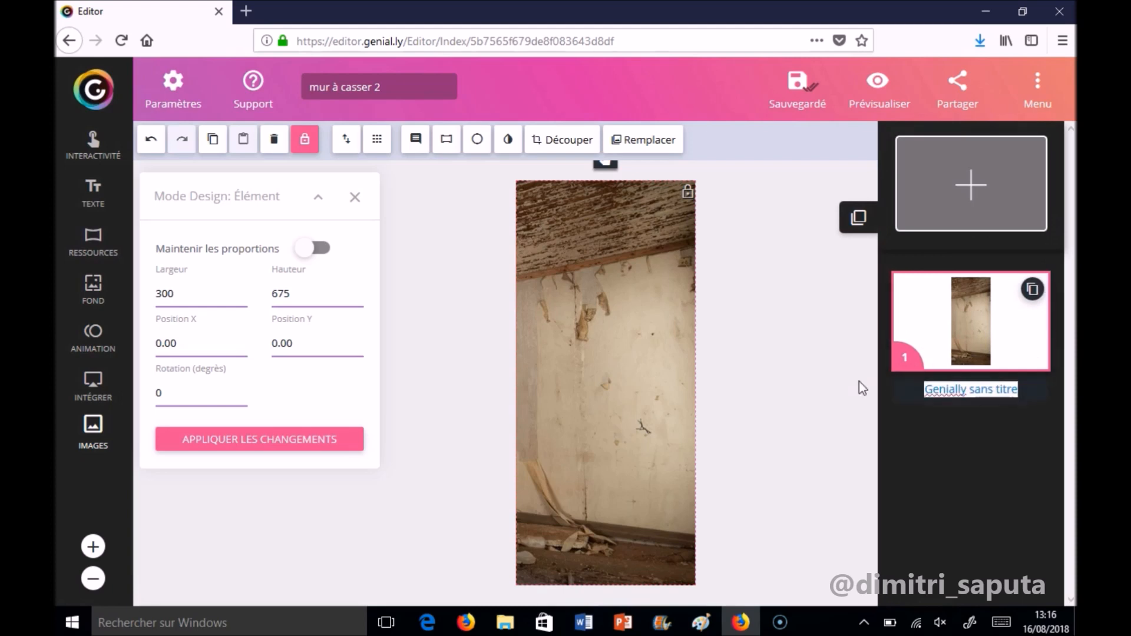
pyautogui.write('1')
pyautogui.click(1032, 290)
pyautogui.click(974, 532)
pyautogui.write('2')
pyautogui.click(958, 357)
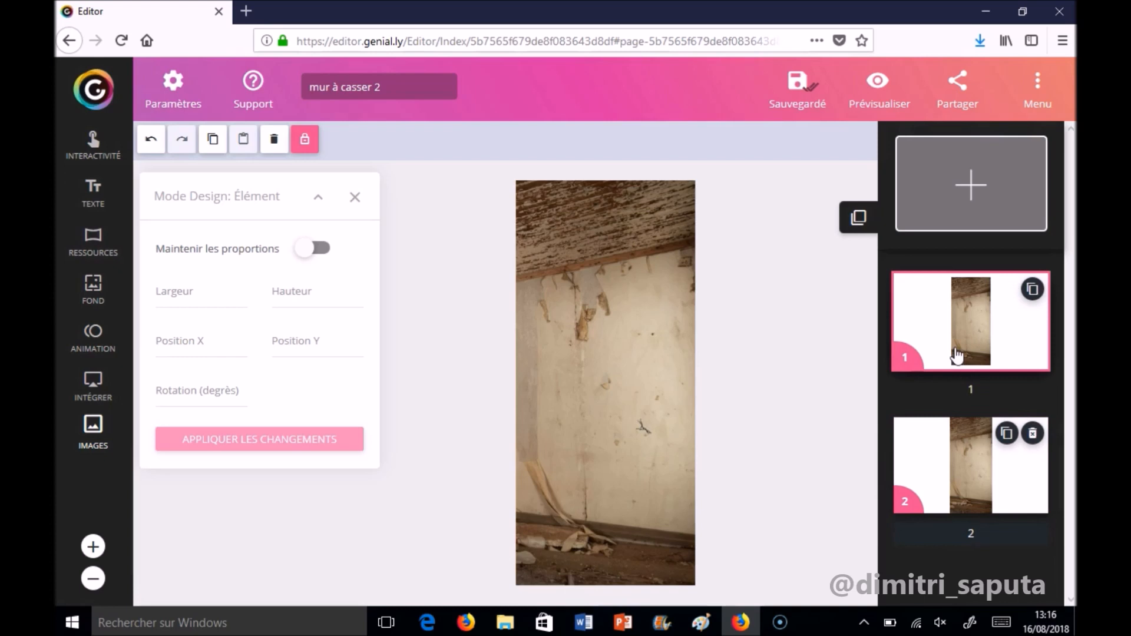
# Upload the "marteau" image from the mur interactif folder and place it on page 1
pyautogui.click(91, 436)
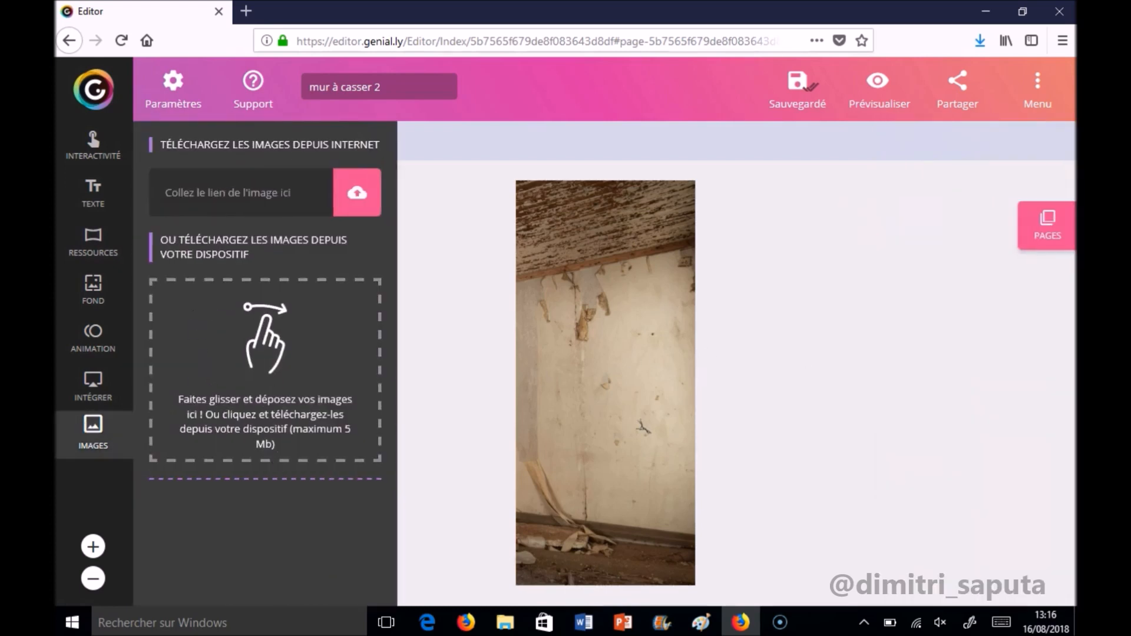
pyautogui.click(265, 353)
pyautogui.moveTo(734, 183); pyautogui.dragTo(270, 358)
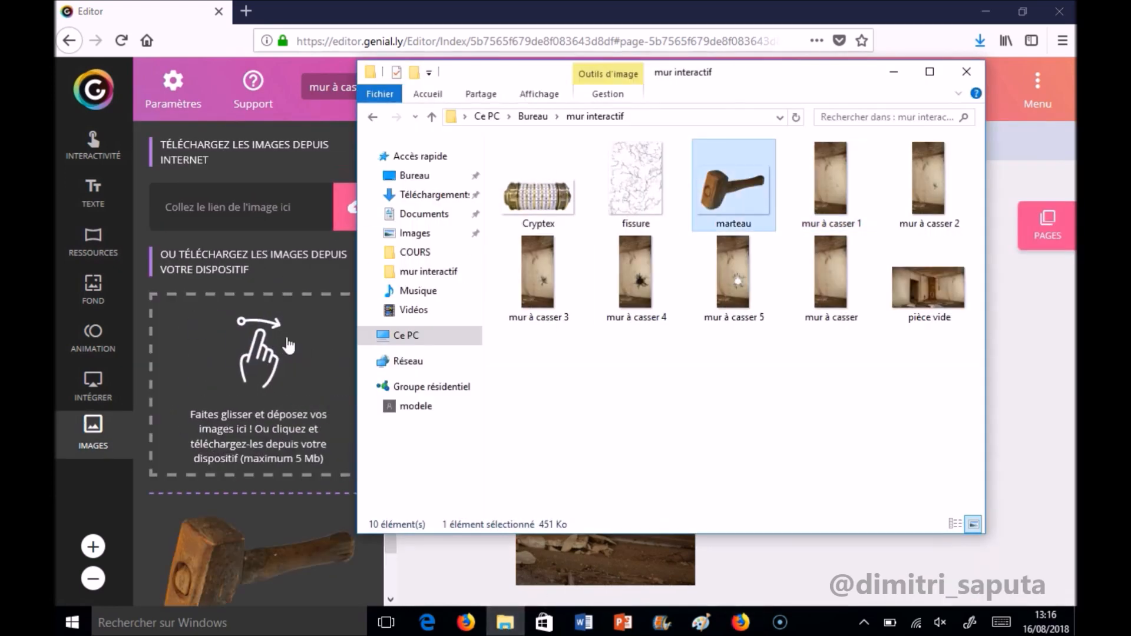
pyautogui.click(902, 71)
pyautogui.moveTo(227, 561); pyautogui.dragTo(596, 398)
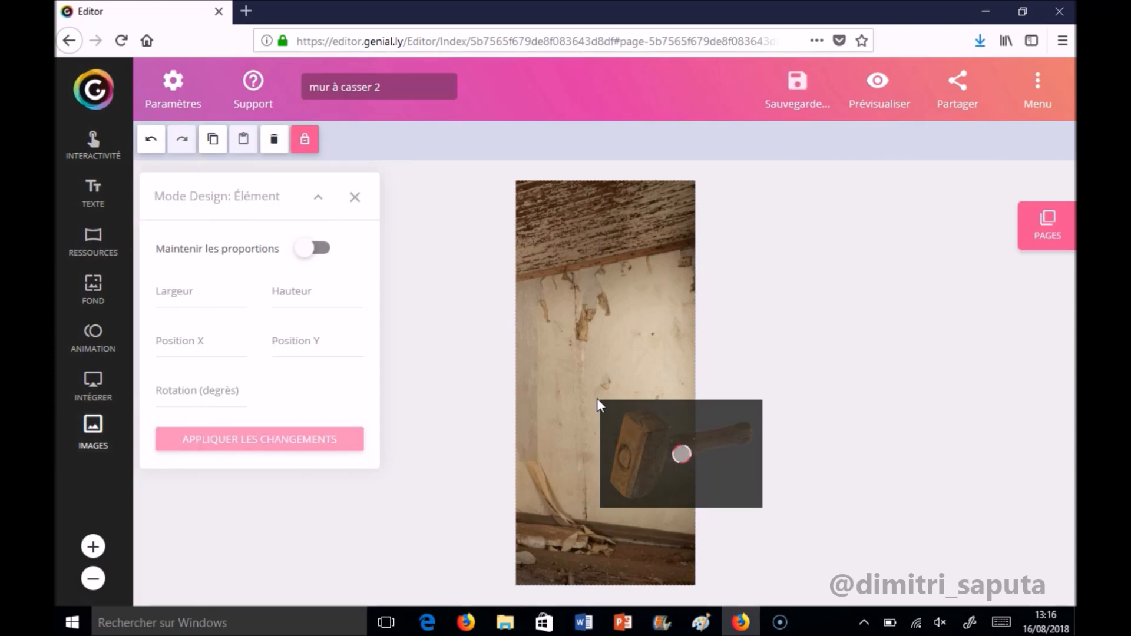
# Shrink the hammer to about 71 by 47, rotate it about 28 degrees and place it in the wall's lower-left corner
pyautogui.click(660, 426)
pyautogui.moveTo(764, 400); pyautogui.dragTo(644, 475)
pyautogui.moveTo(621, 558); pyautogui.dragTo(588, 562)
pyautogui.moveTo(608, 487); pyautogui.dragTo(528, 545)
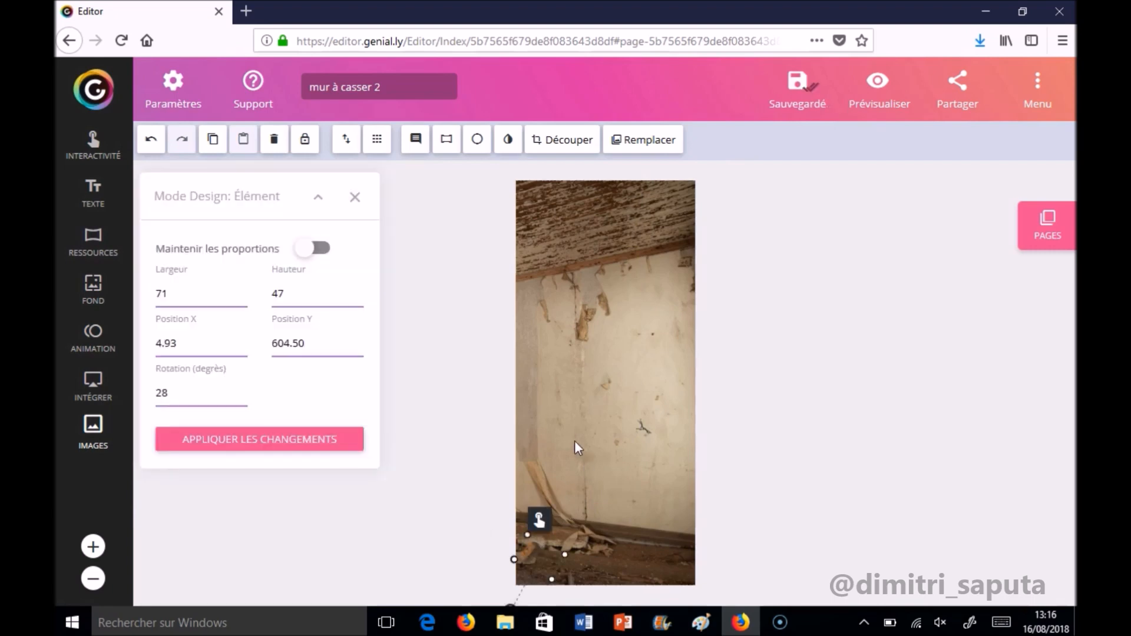
# Add a go-to-page interactivity to the hammer that links to page 2 and save it
pyautogui.click(540, 520)
pyautogui.click(540, 520)
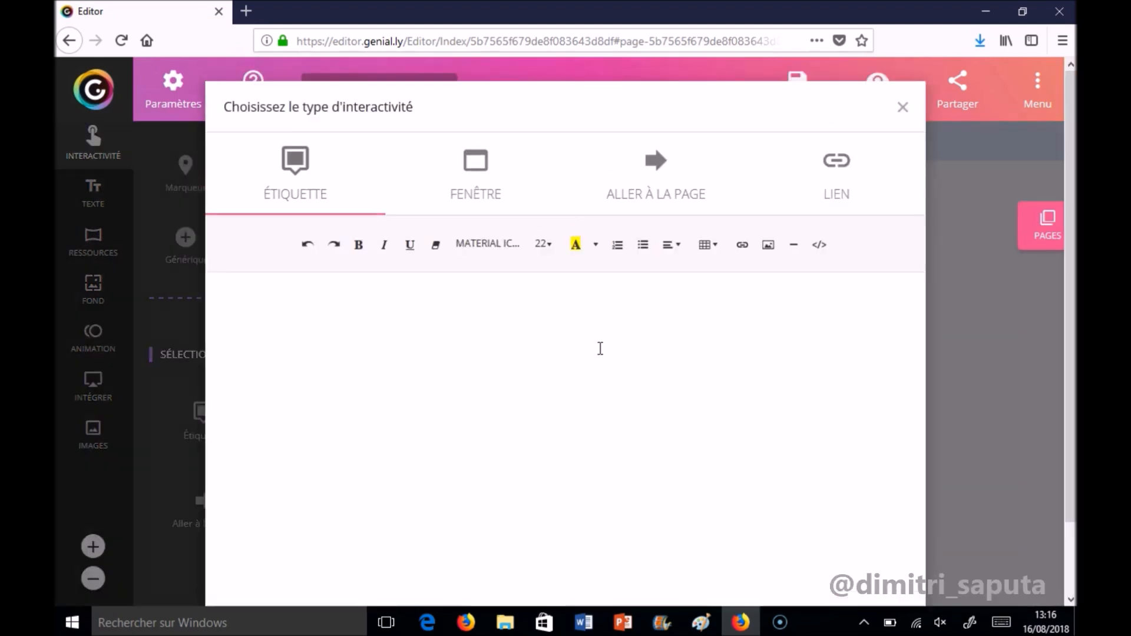
pyautogui.click(663, 177)
pyautogui.click(585, 345)
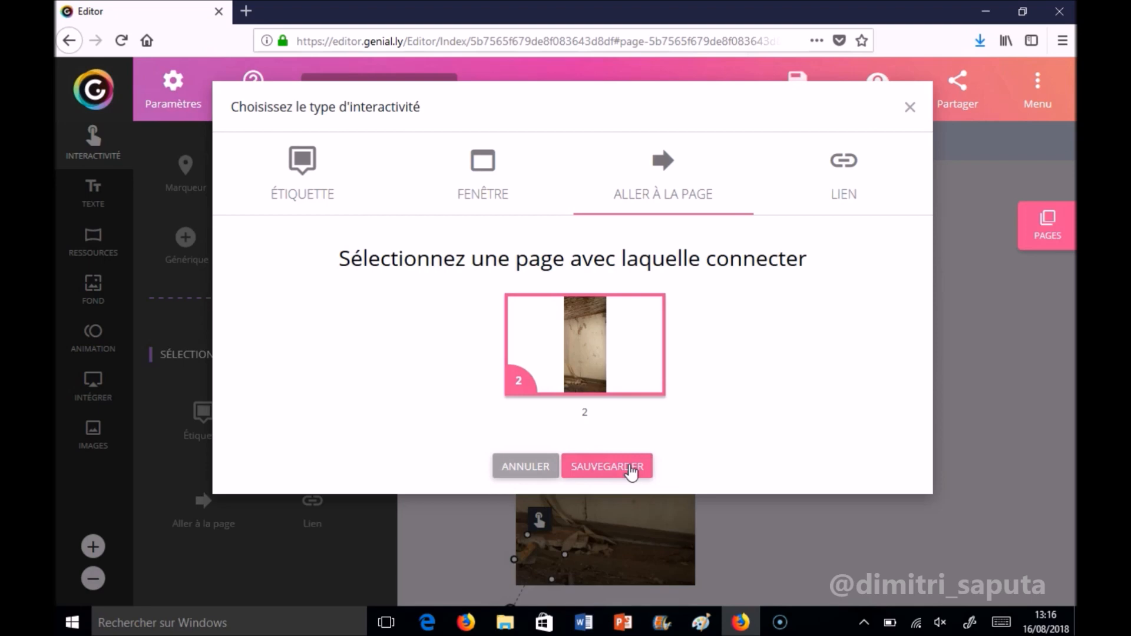
pyautogui.click(631, 469)
# Duplicate page 2 and name the copy "3"
pyautogui.click(1054, 223)
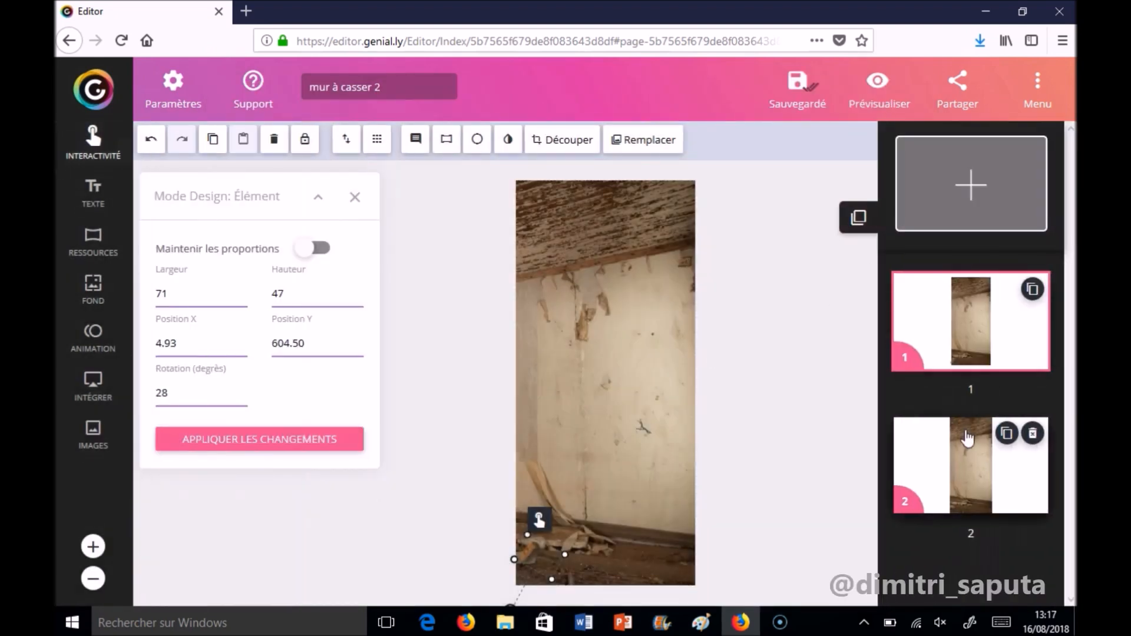
pyautogui.click(978, 463)
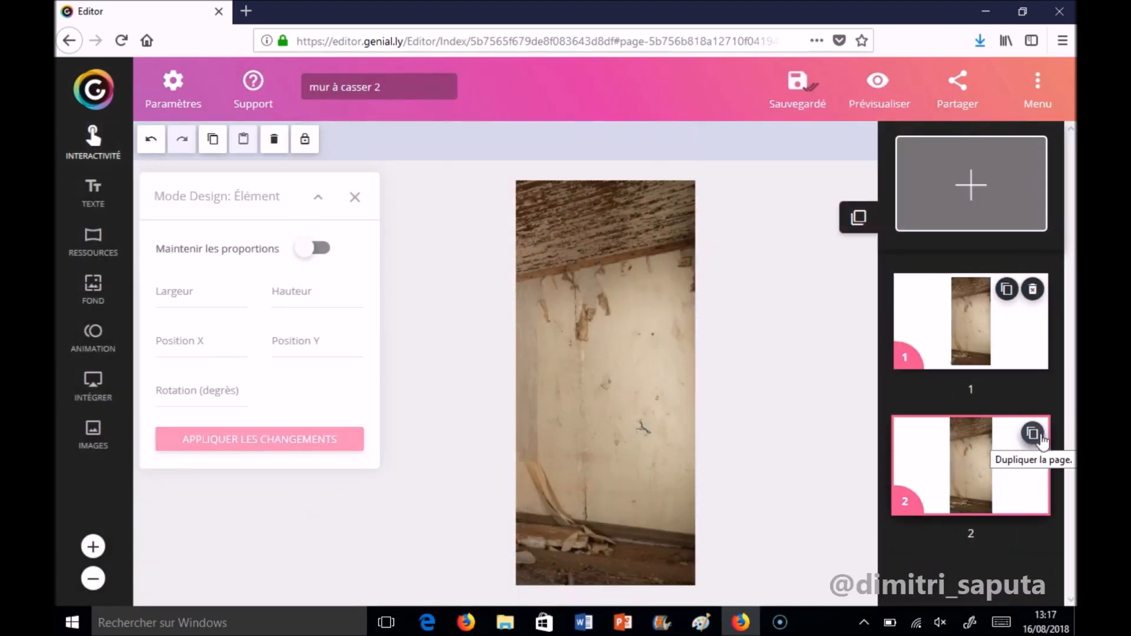
pyautogui.click(1032, 434)
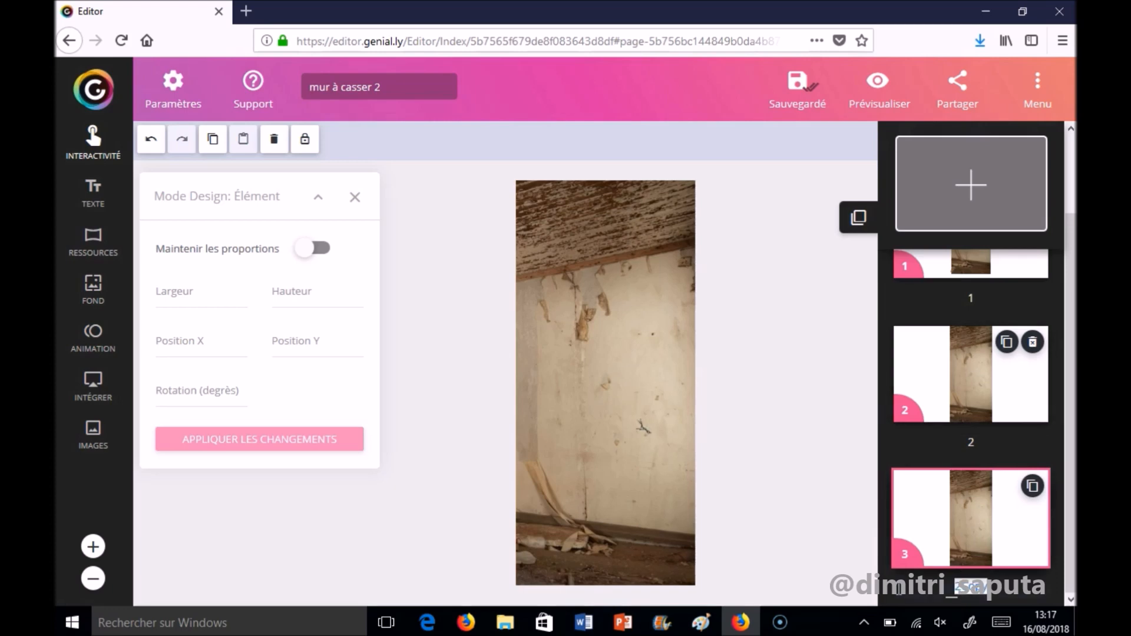
pyautogui.write('3')
# Delete the wall image on page 3 and add the "mur à casser 2" image in its place
pyautogui.click(613, 354)
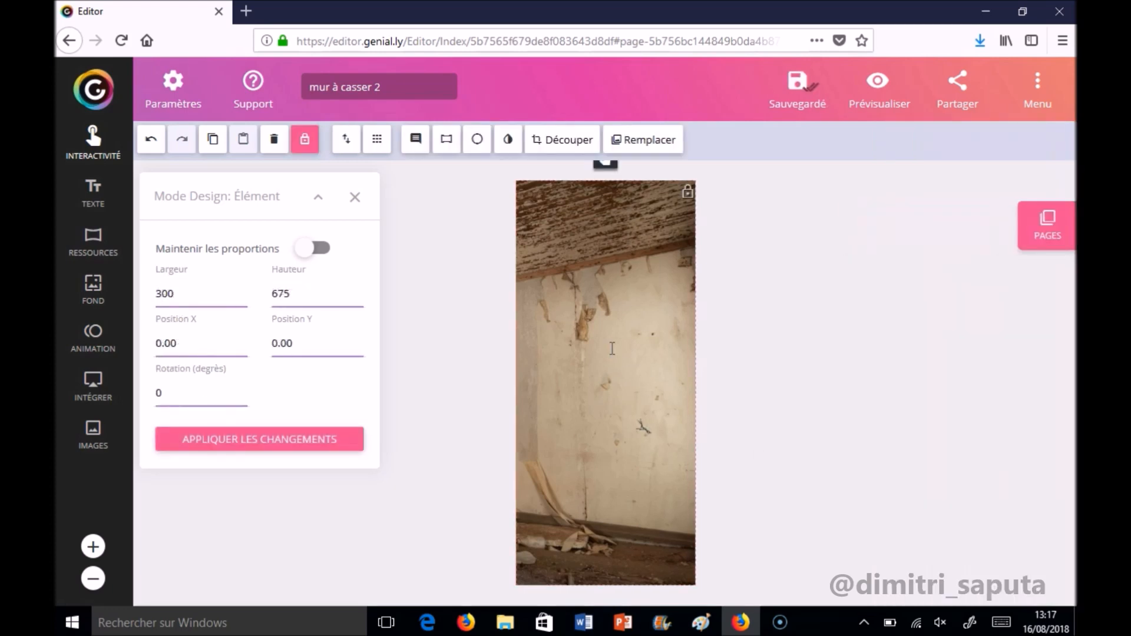
pyautogui.press('Delete')
pyautogui.click(93, 427)
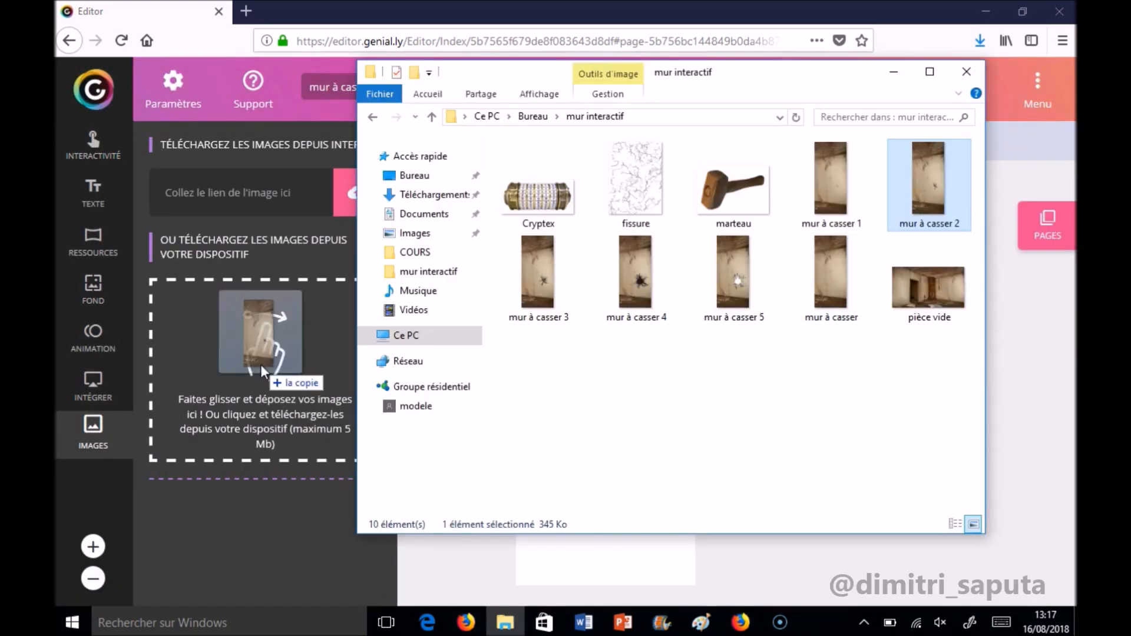
pyautogui.moveTo(244, 362); pyautogui.dragTo(248, 377)
# Set the page 3 wall image to width 300, height 675, position X 0 and Y 0, and lock it
pyautogui.moveTo(177, 294); pyautogui.dragTo(94, 284)
pyautogui.write('300')
pyautogui.moveTo(293, 294); pyautogui.dragTo(234, 281)
pyautogui.write('675')
pyautogui.moveTo(181, 344); pyautogui.dragTo(89, 290)
pyautogui.write('00')
pyautogui.click(343, 441)
pyautogui.click(305, 140)
# Duplicate page 3 and replace the wall image on the copy with "mur à casser 3"
pyautogui.click(1068, 229)
pyautogui.click(1033, 487)
pyautogui.click(655, 397)
pyautogui.press('Delete')
pyautogui.click(653, 393)
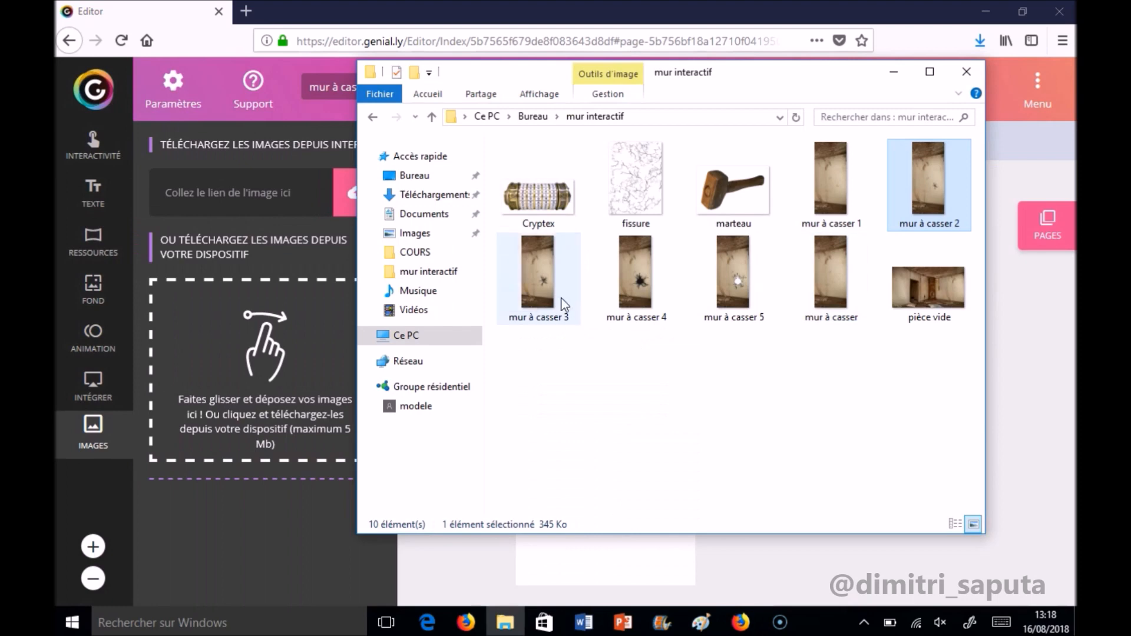
pyautogui.moveTo(700, 281); pyautogui.dragTo(228, 416)
# Set the page 4 wall image to width 300, height 675, position X 0 and Y 0, and lock it
pyautogui.write('300')
pyautogui.moveTo(333, 293); pyautogui.dragTo(182, 285)
pyautogui.write('675')
pyautogui.moveTo(195, 344); pyautogui.dragTo(111, 341)
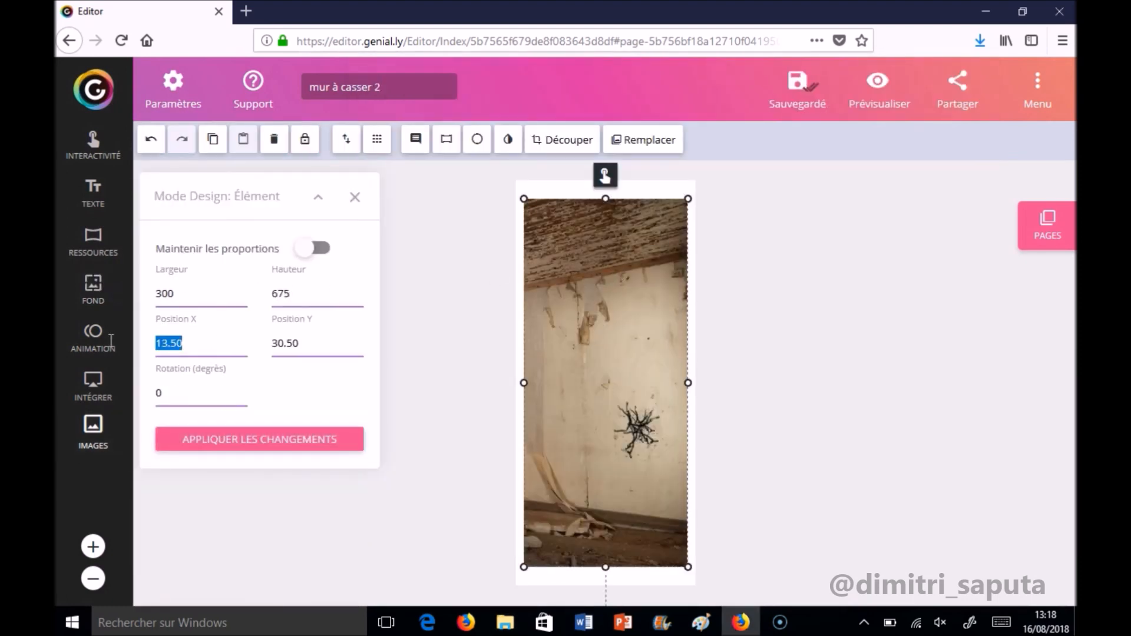
pyautogui.click(259, 439)
pyautogui.click(305, 140)
# Duplicate page 4 and name the copy "5"
pyautogui.click(1048, 226)
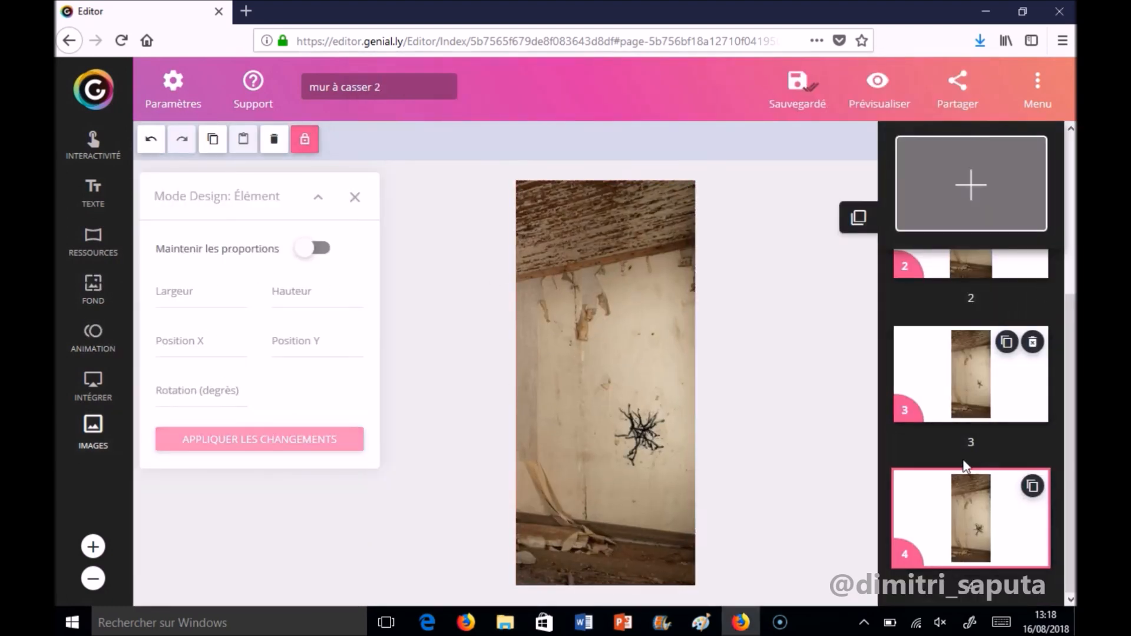
pyautogui.click(1033, 486)
pyautogui.moveTo(992, 587); pyautogui.dragTo(952, 588)
pyautogui.write('5')
# Delete the wall image on page 5 and add the "mur à casser 4" image in its place
pyautogui.click(636, 412)
pyautogui.press('Delete')
pyautogui.click(93, 431)
pyautogui.click(505, 623)
pyautogui.moveTo(636, 279); pyautogui.dragTo(260, 377)
pyautogui.click(258, 554)
pyautogui.click(568, 559)
# Set the page 5 wall image to width 300, height 675, position X 0 and Y 0, and lock it
pyautogui.moveTo(195, 293); pyautogui.dragTo(90, 295)
pyautogui.write('300')
pyautogui.moveTo(330, 293); pyautogui.dragTo(190, 290)
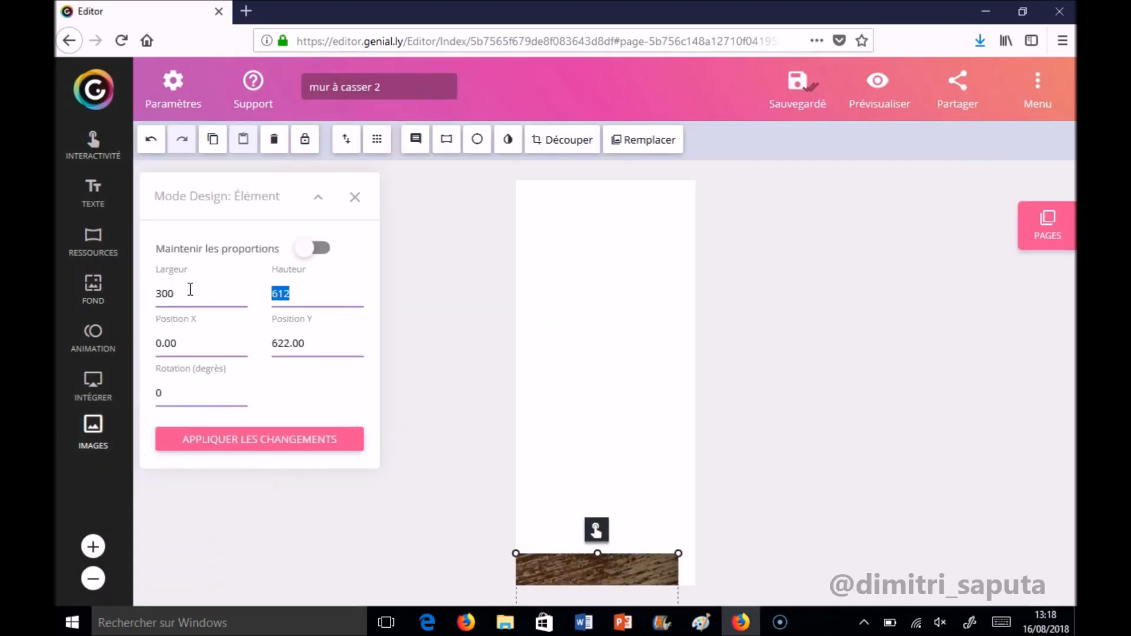
pyautogui.click(259, 439)
pyautogui.click(304, 139)
# Duplicate page 5 and name the copy "6"
pyautogui.click(1048, 225)
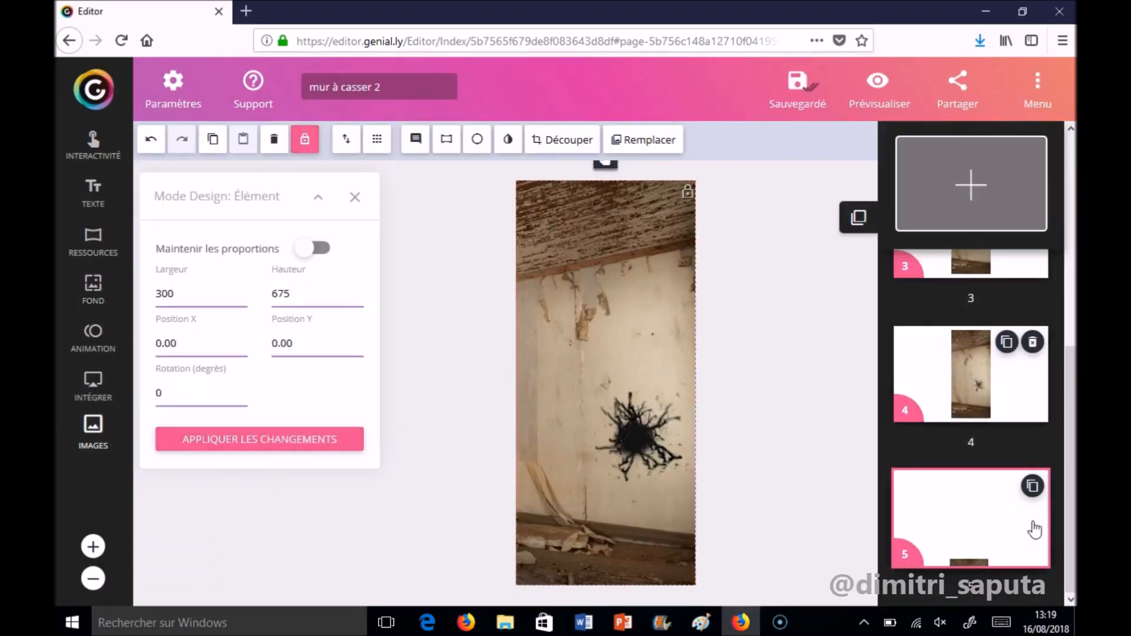
pyautogui.click(1030, 490)
pyautogui.moveTo(991, 588); pyautogui.dragTo(949, 588)
pyautogui.hotkey('ctrl', '-')
pyautogui.write('6')
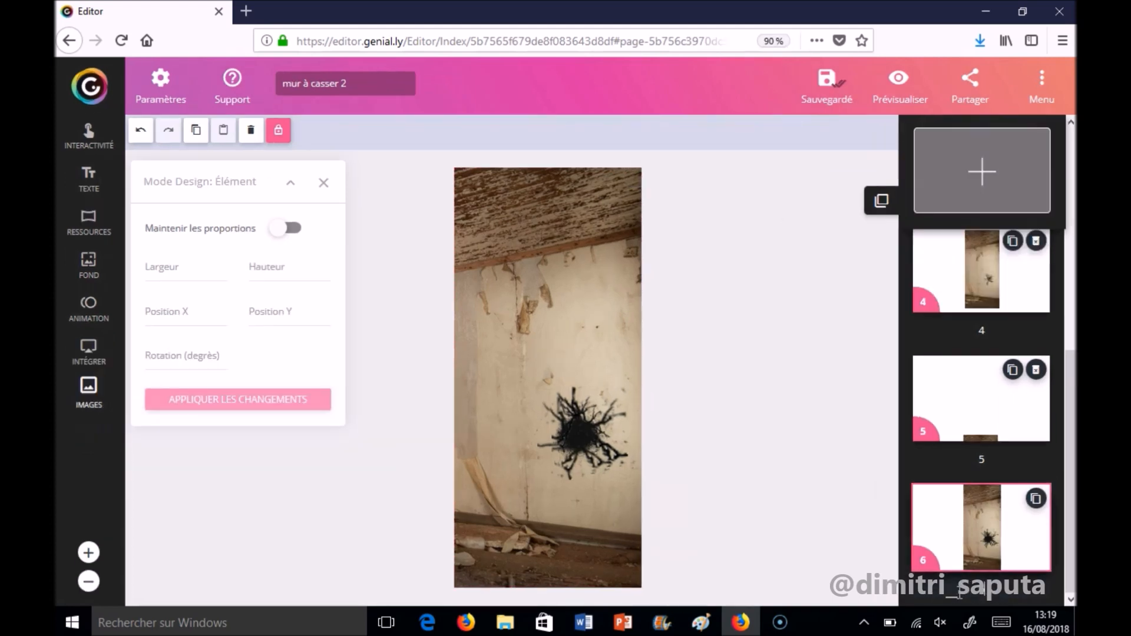
# Add the Cryptex image to page 6, shrink it to about 82 by 39, and place it over the hole in the wall
pyautogui.click(677, 350)
pyautogui.click(548, 334)
pyautogui.click(89, 389)
pyautogui.click(506, 623)
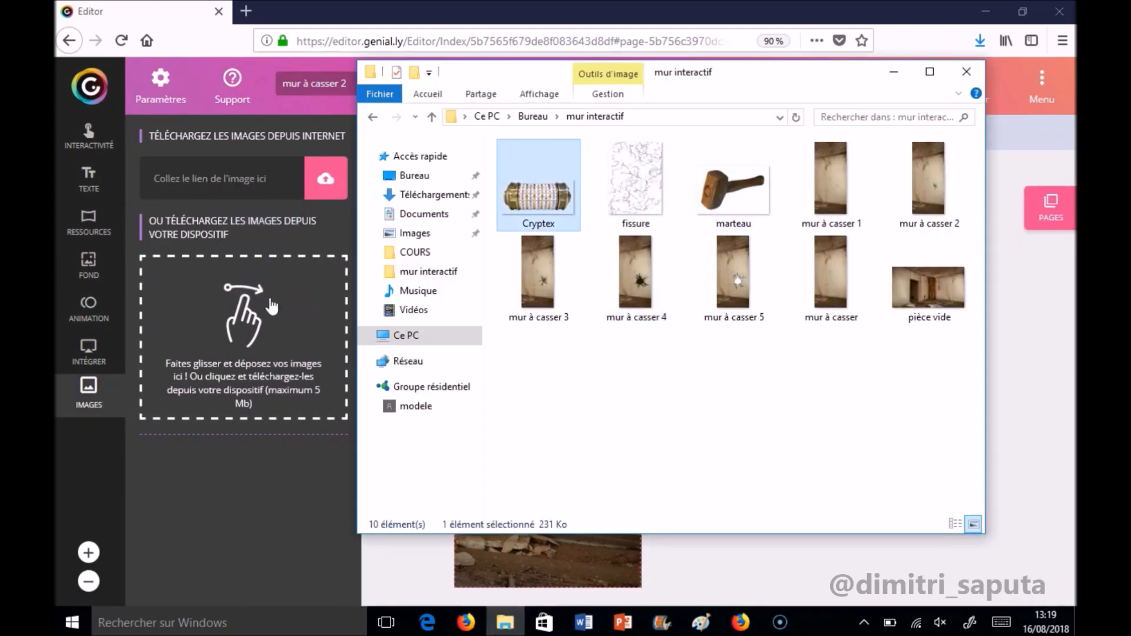
pyautogui.moveTo(538, 189); pyautogui.dragTo(241, 313)
pyautogui.click(575, 374)
pyautogui.moveTo(639, 335); pyautogui.dragTo(509, 396)
pyautogui.moveTo(482, 408); pyautogui.dragTo(591, 436)
# Add the "mur à casser 5" image with the see-through hole to page 6
pyautogui.click(89, 389)
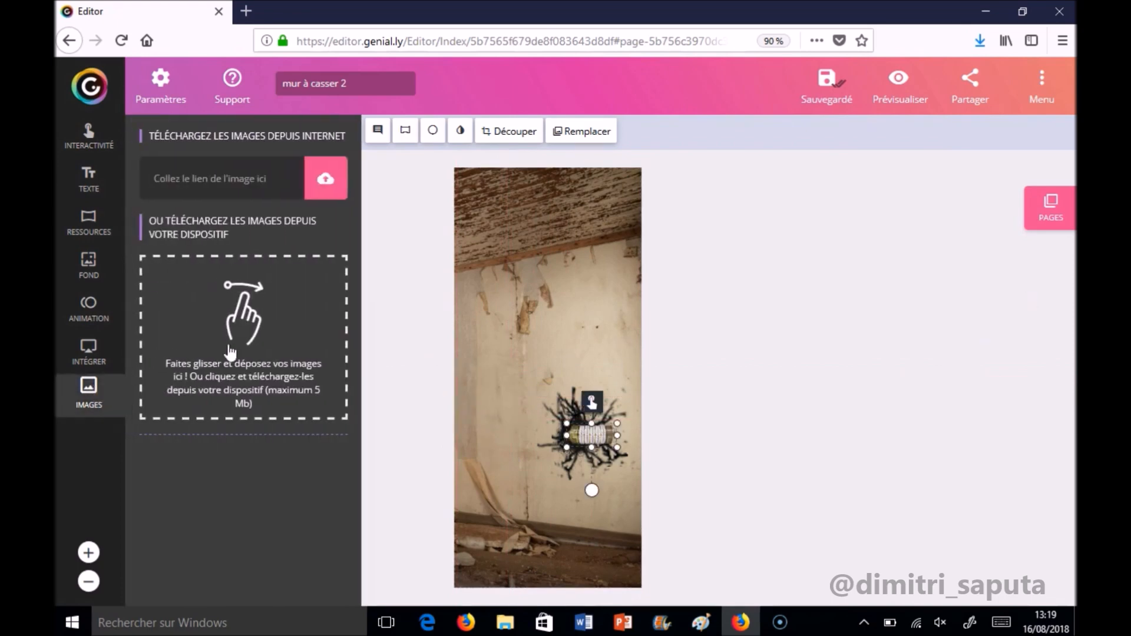
pyautogui.click(505, 623)
pyautogui.moveTo(737, 276); pyautogui.dragTo(209, 343)
pyautogui.click(239, 552)
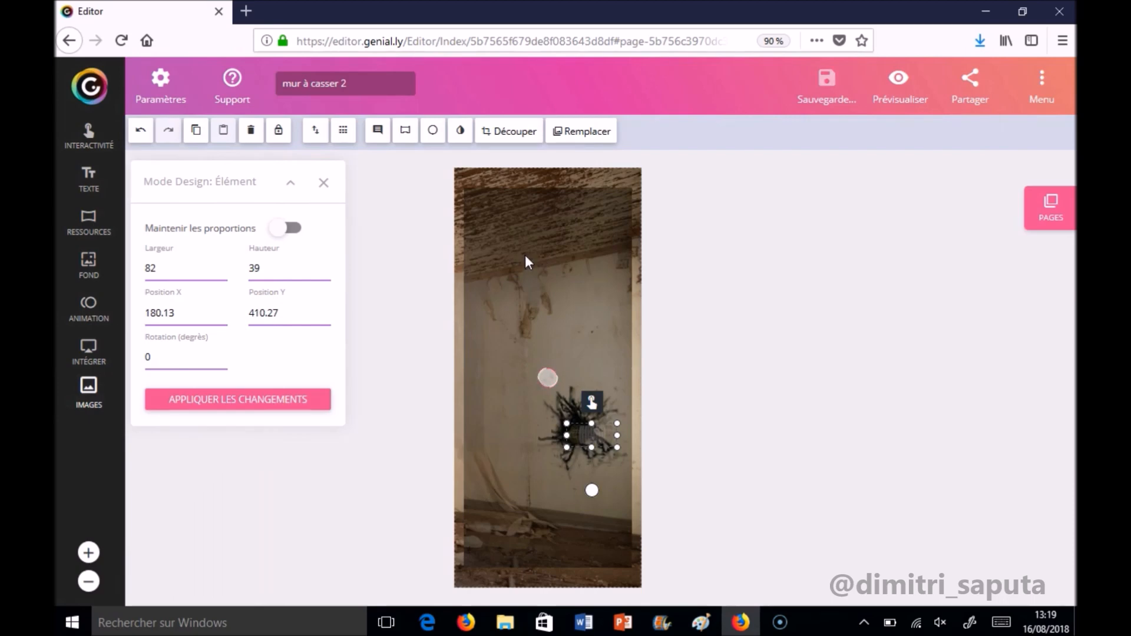
# Set the new page 6 wall image to width 300, height 675, position X 0 and Y 0, and lock it
pyautogui.click(553, 293)
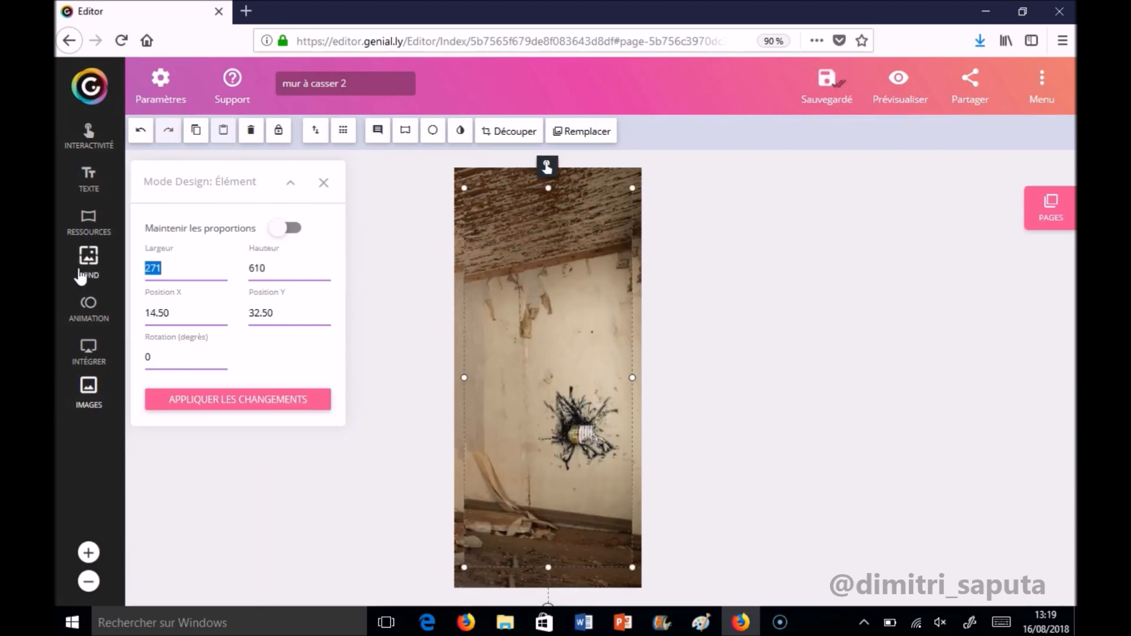
pyautogui.press('Tab')
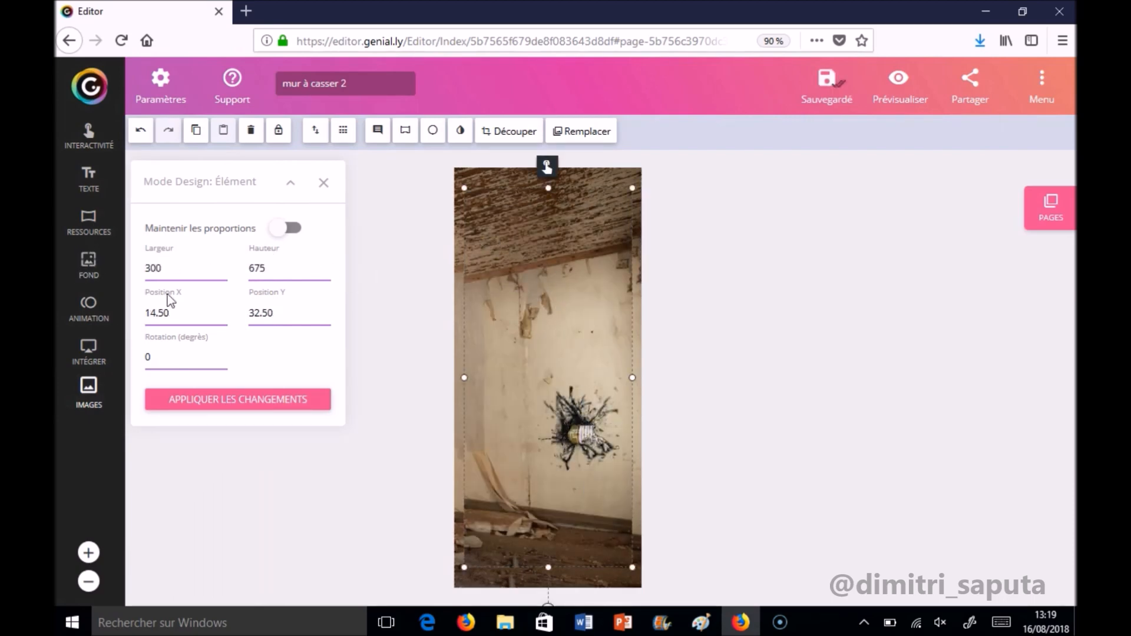
pyautogui.write('0')
pyautogui.press('Tab')
pyautogui.write('0')
pyautogui.click(238, 405)
pyautogui.click(278, 131)
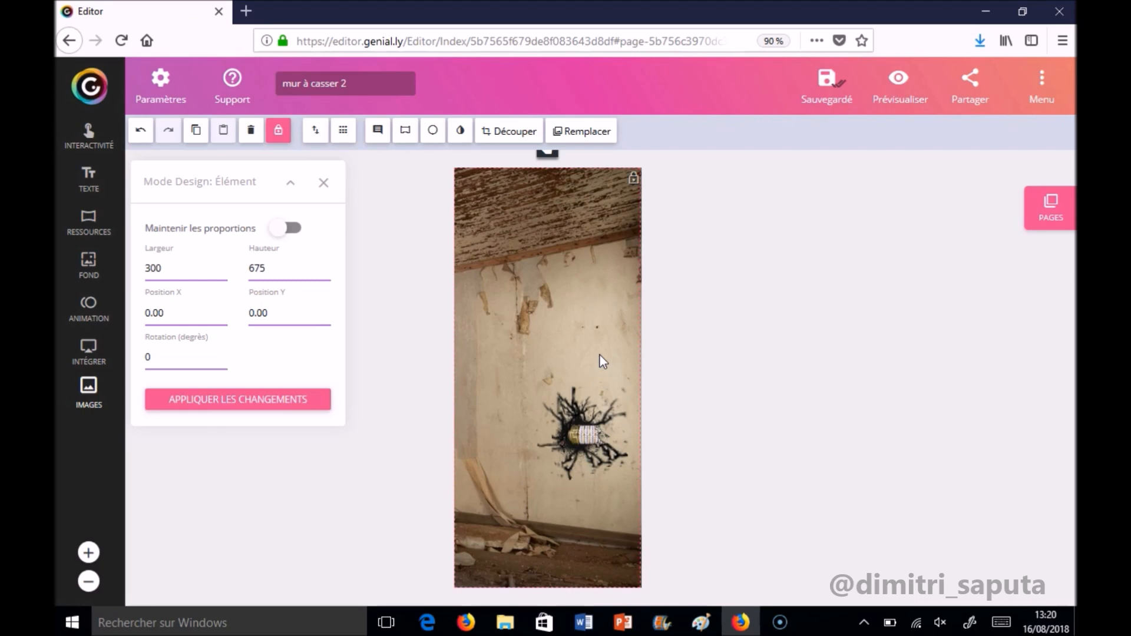
pyautogui.click(1035, 222)
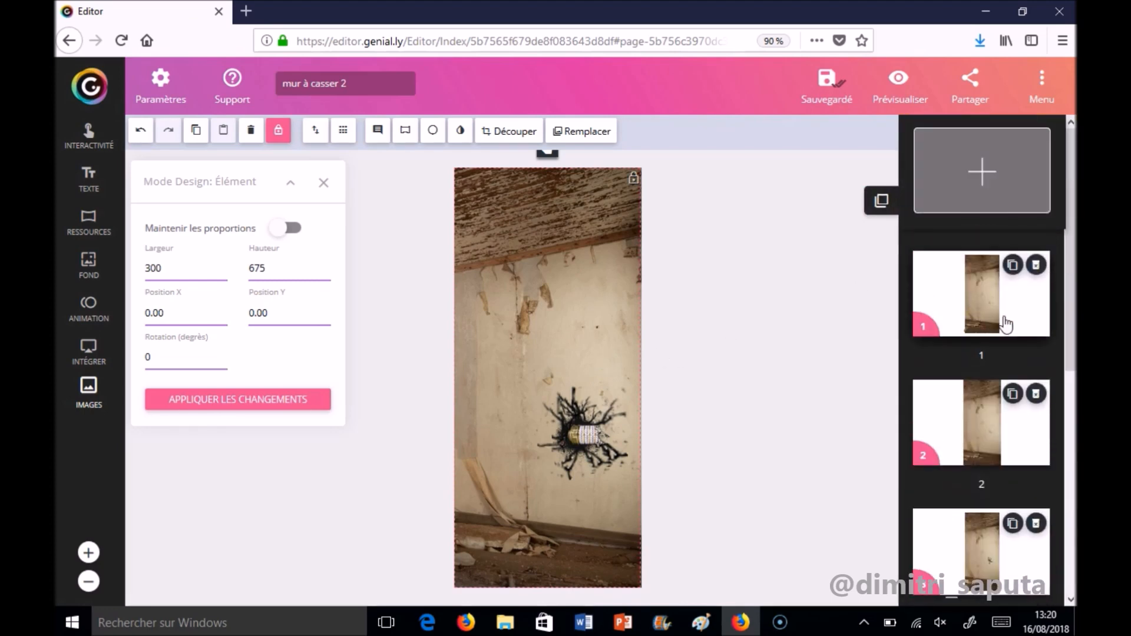
pyautogui.click(998, 320)
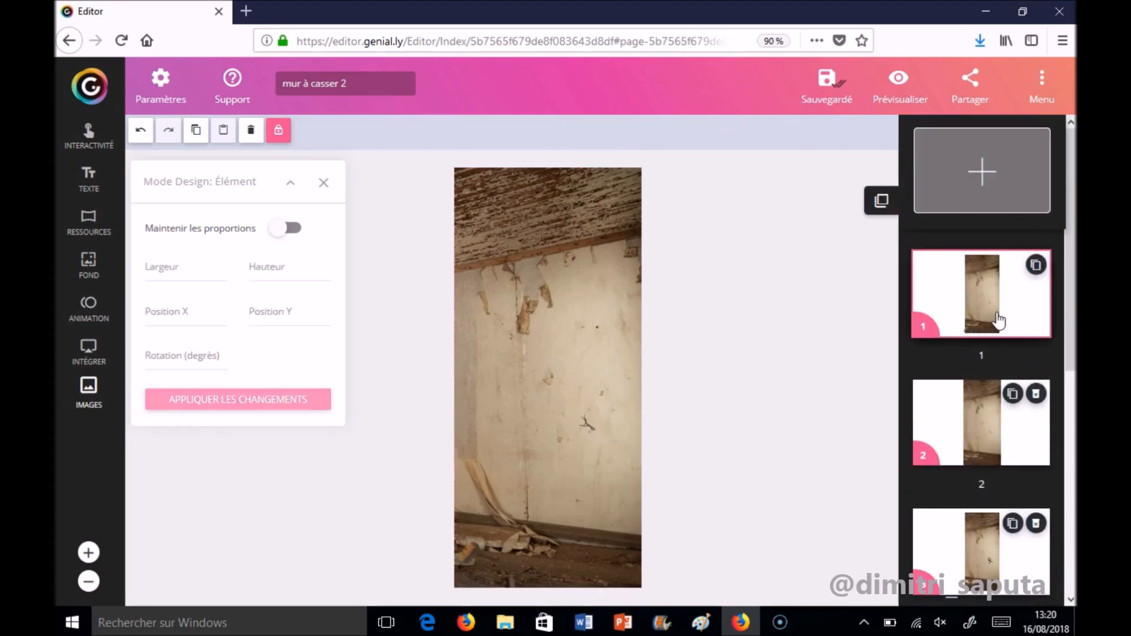
pyautogui.click(89, 136)
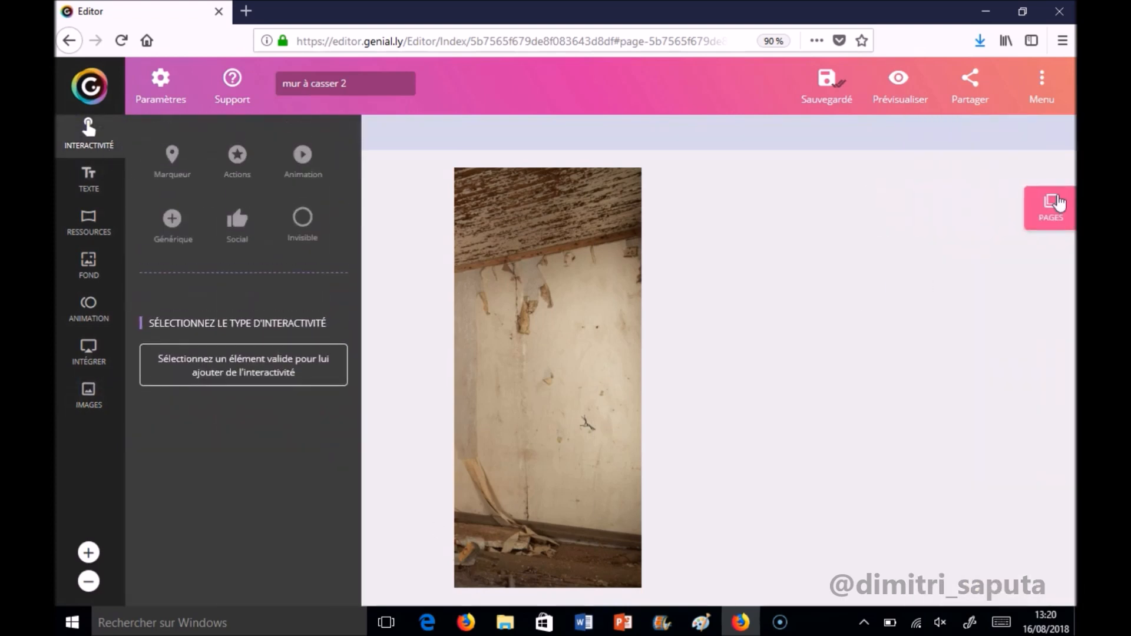
# Place an invisible interactive area about 70 by 57 over the small crack on page 2
pyautogui.click(1053, 206)
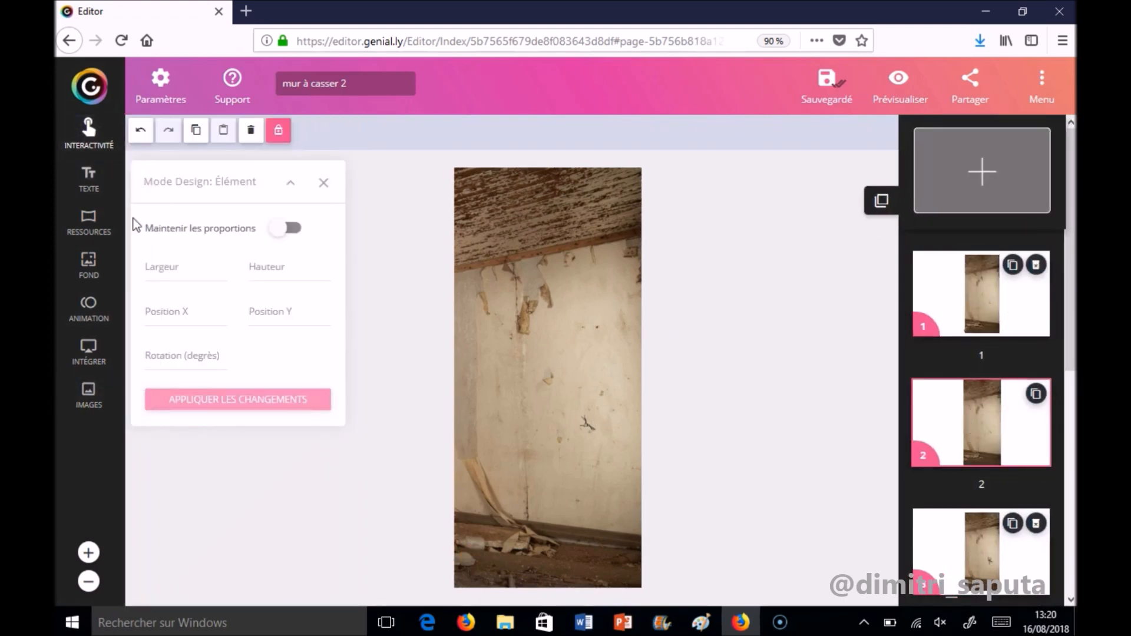
pyautogui.click(89, 133)
pyautogui.click(303, 216)
pyautogui.moveTo(283, 395); pyautogui.dragTo(562, 416)
pyautogui.moveTo(487, 378); pyautogui.dragTo(588, 448)
pyautogui.moveTo(588, 428); pyautogui.dragTo(588, 421)
# Link the invisible area on page 2 to page 3
pyautogui.click(591, 386)
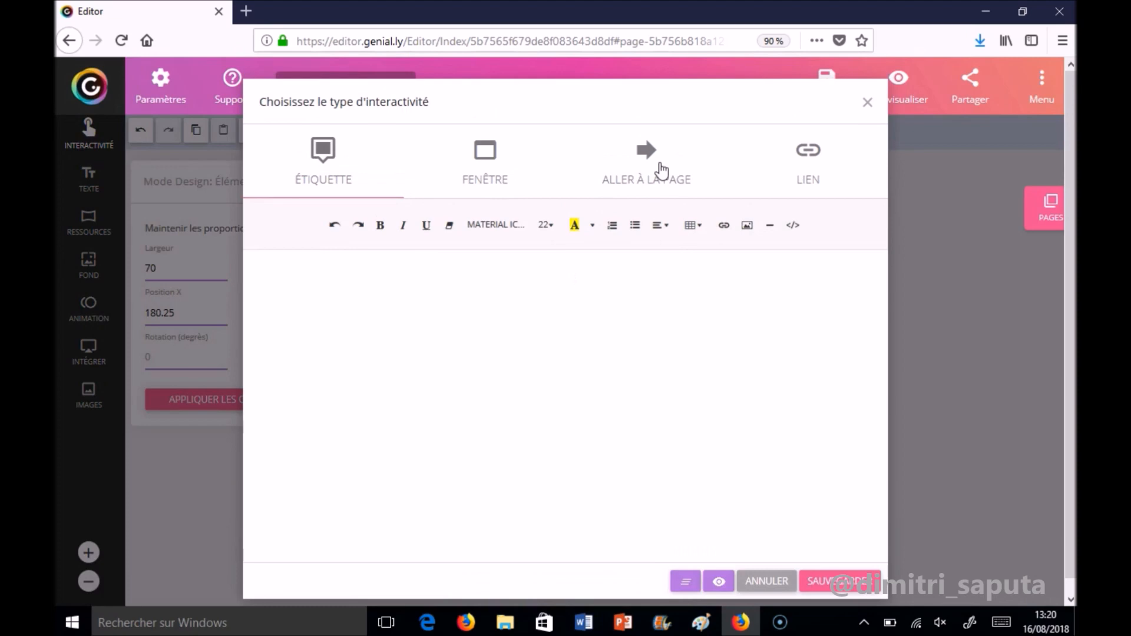
pyautogui.click(656, 171)
pyautogui.click(599, 308)
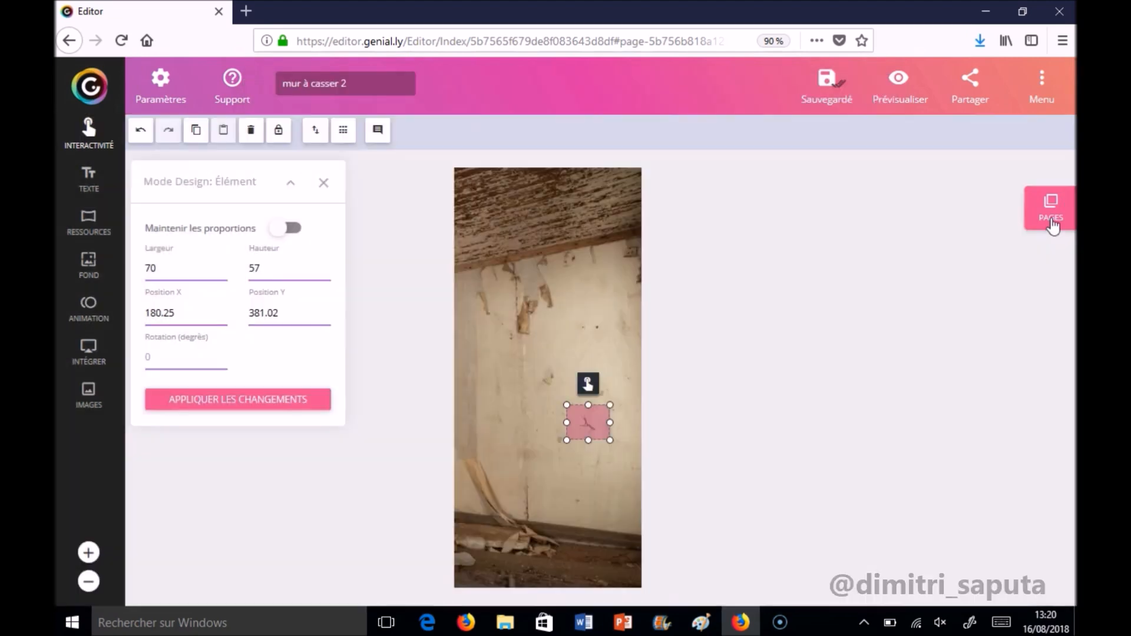
# Place an invisible interactive area over the crack on page 3
pyautogui.click(1050, 220)
pyautogui.click(978, 545)
pyautogui.click(87, 142)
pyautogui.click(270, 387)
pyautogui.moveTo(486, 347); pyautogui.dragTo(589, 439)
pyautogui.moveTo(588, 412); pyautogui.dragTo(588, 426)
pyautogui.click(517, 361)
# Link the invisible area on page 3 to page 4
pyautogui.click(589, 380)
pyautogui.click(656, 171)
pyautogui.click(735, 316)
pyautogui.click(629, 551)
# Place an invisible interactive area about 121 wide over the crack on page 4
pyautogui.click(1050, 209)
pyautogui.scroll(-2, 998, 442)
pyautogui.click(990, 575)
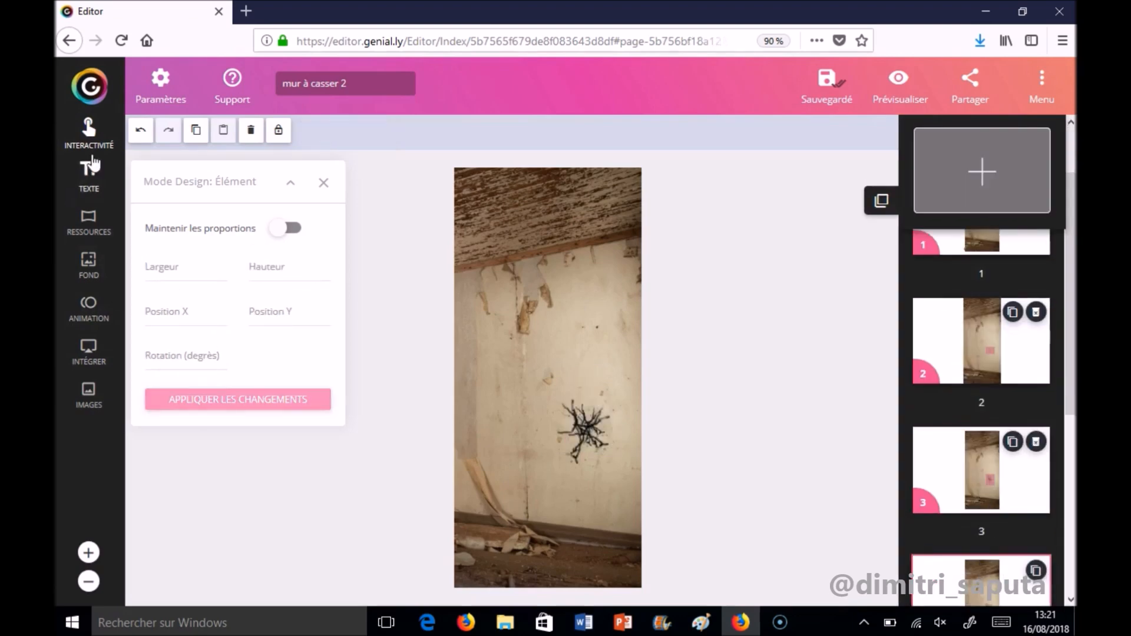
pyautogui.click(88, 135)
pyautogui.click(270, 387)
pyautogui.moveTo(486, 347); pyautogui.dragTo(536, 347)
pyautogui.moveTo(571, 378)
pyautogui.mouseDown()
pyautogui.moveTo(584, 430)
pyautogui.moveTo(585, 393)
pyautogui.mouseUp()
# Link the invisible area on page 4 to page 5
pyautogui.click(586, 372)
pyautogui.click(571, 469)
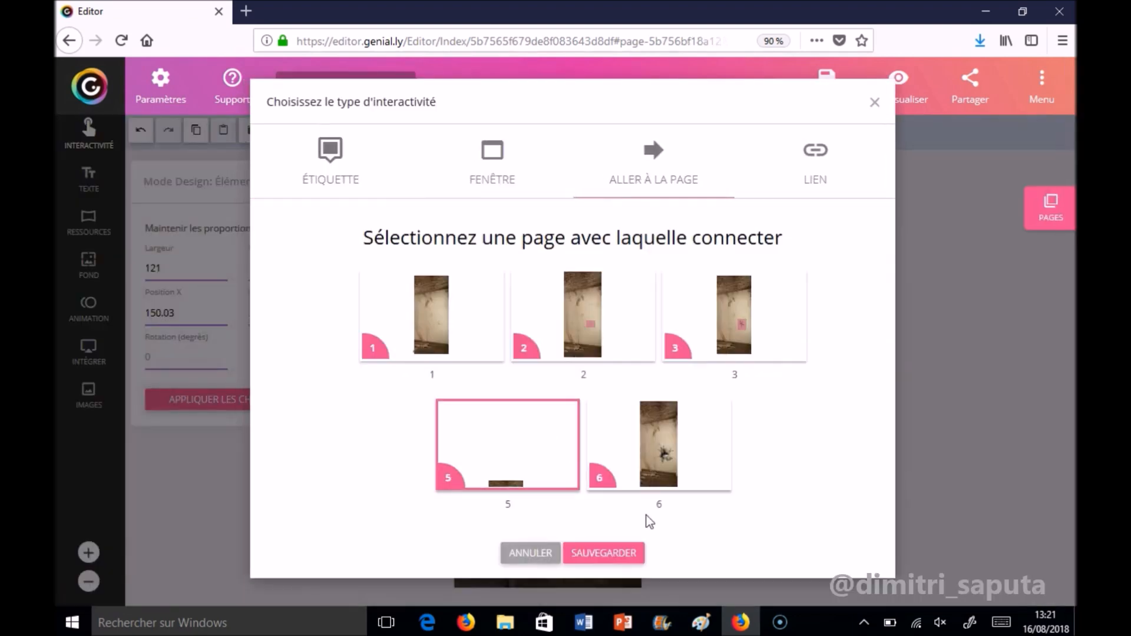
pyautogui.click(605, 550)
# Place an invisible interactive area over the black hole in the wall on page 5
pyautogui.click(1055, 212)
pyautogui.click(980, 404)
pyautogui.click(271, 378)
pyautogui.moveTo(486, 347); pyautogui.dragTo(538, 348)
pyautogui.moveTo(575, 381); pyautogui.dragTo(556, 419)
# Link the invisible area on page 5 to page 6
pyautogui.click(577, 396)
pyautogui.click(654, 164)
pyautogui.click(644, 461)
pyautogui.click(605, 553)
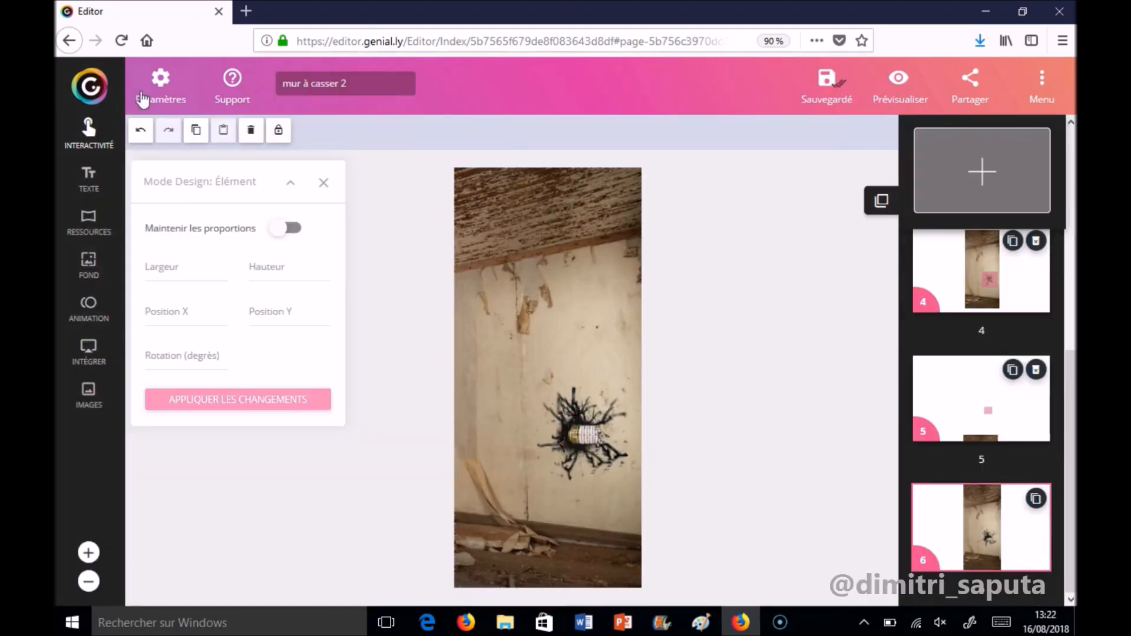
# Return to the list of creations and copy the iframe embed code of "mur à casser 2"
pyautogui.click(93, 73)
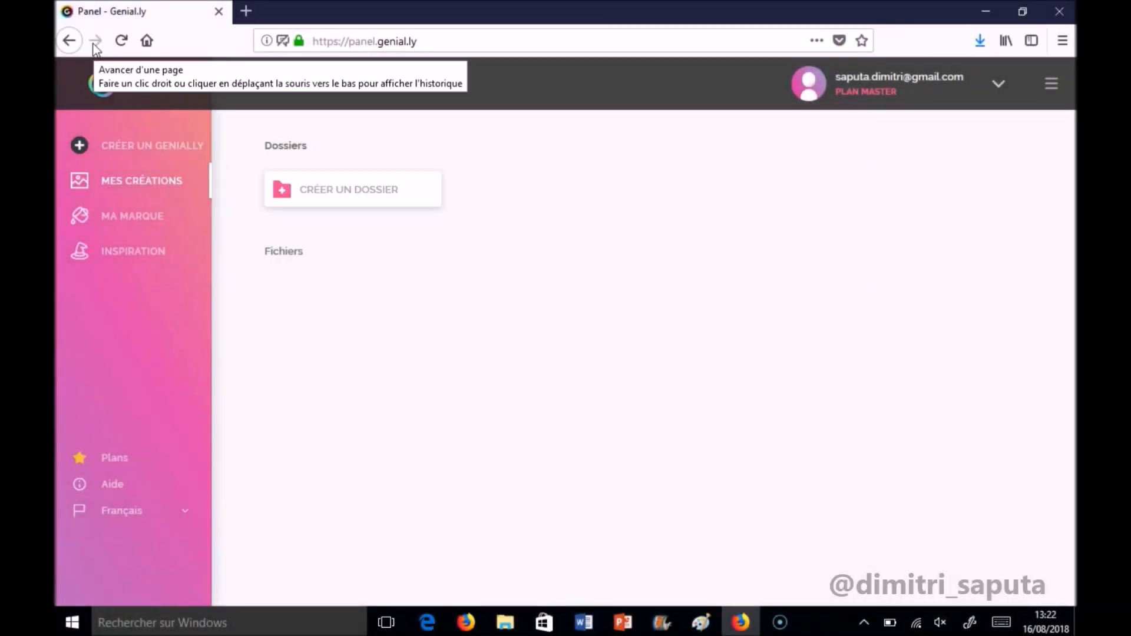
pyautogui.scroll(-2, 649, 260)
pyautogui.moveTo(596, 410)
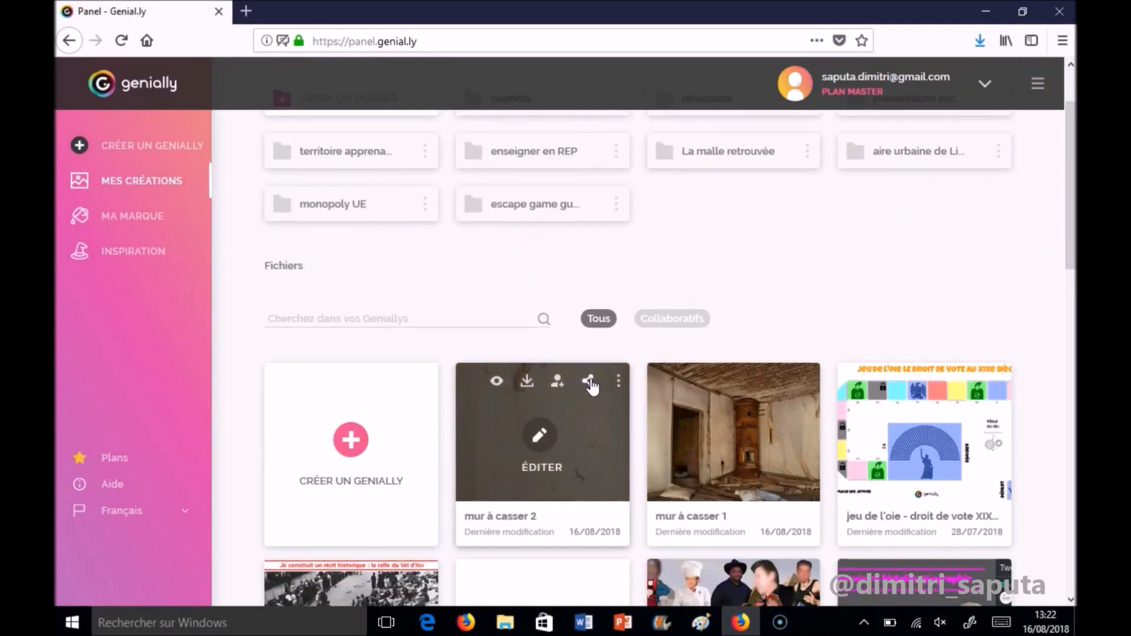
pyautogui.click(589, 381)
pyautogui.click(636, 240)
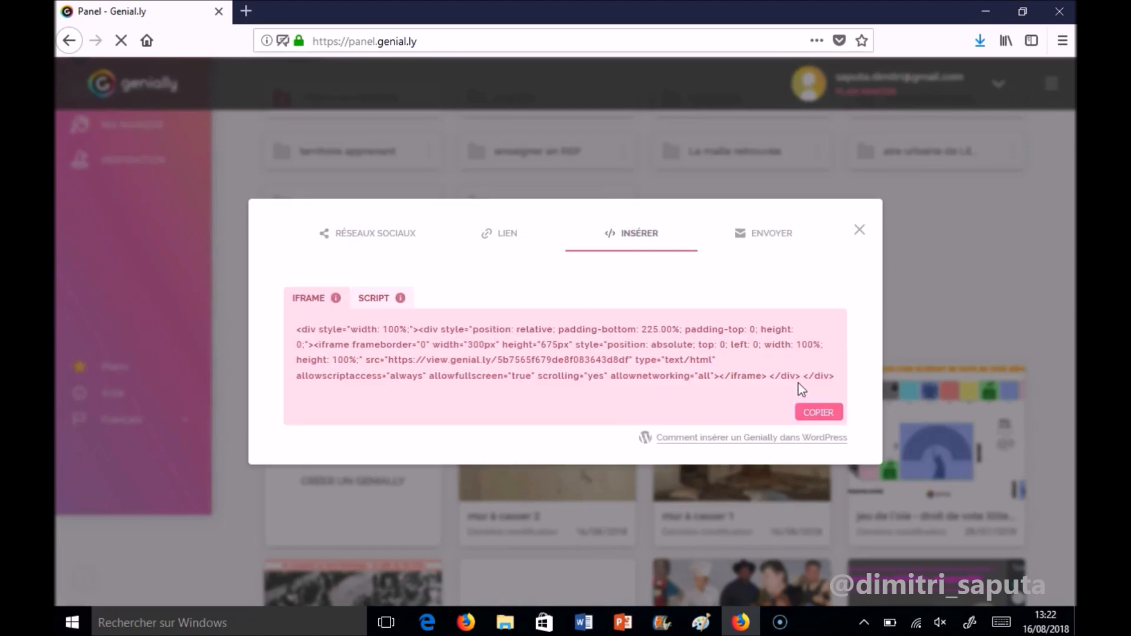
pyautogui.click(820, 413)
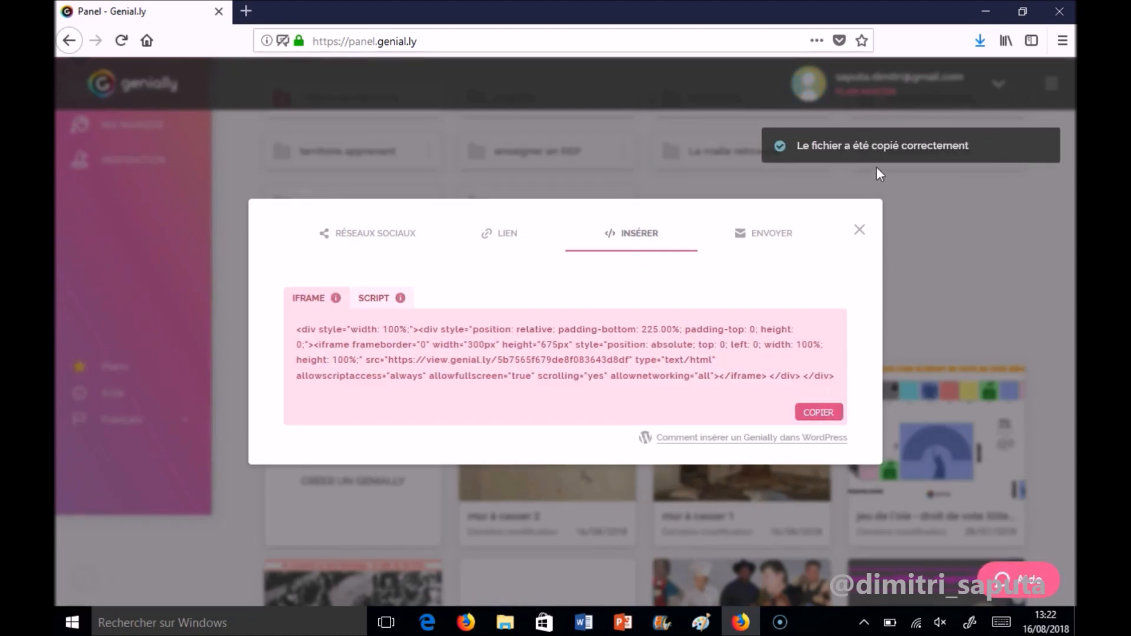
pyautogui.click(860, 230)
# Open "mur à casser 1" for editing and embed the copied iframe code on its room page
pyautogui.click(731, 445)
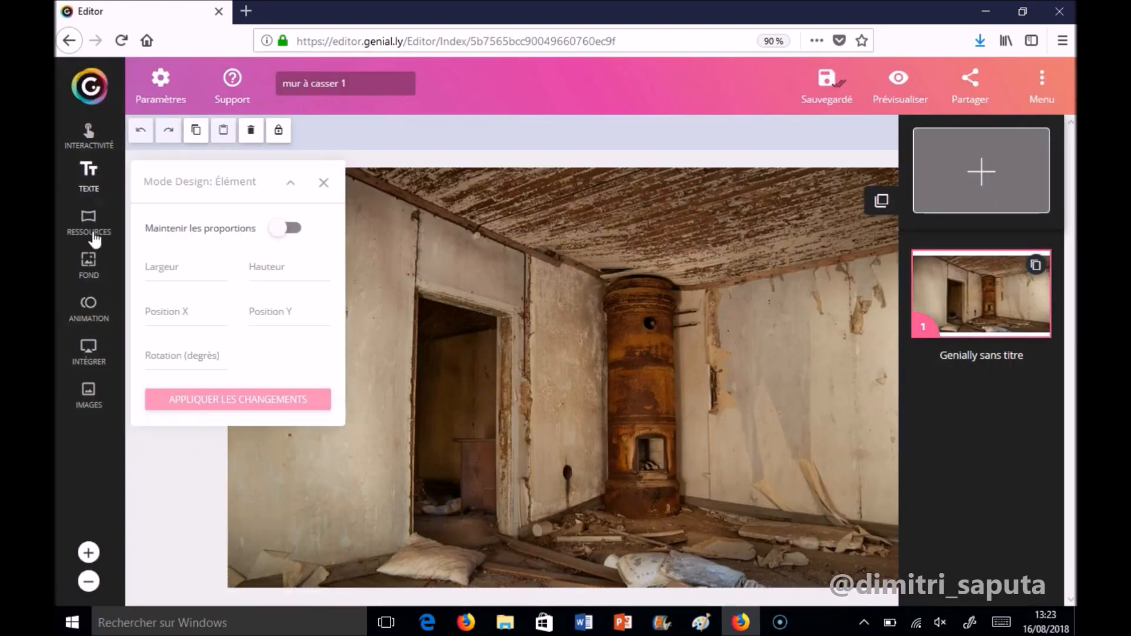
pyautogui.click(90, 356)
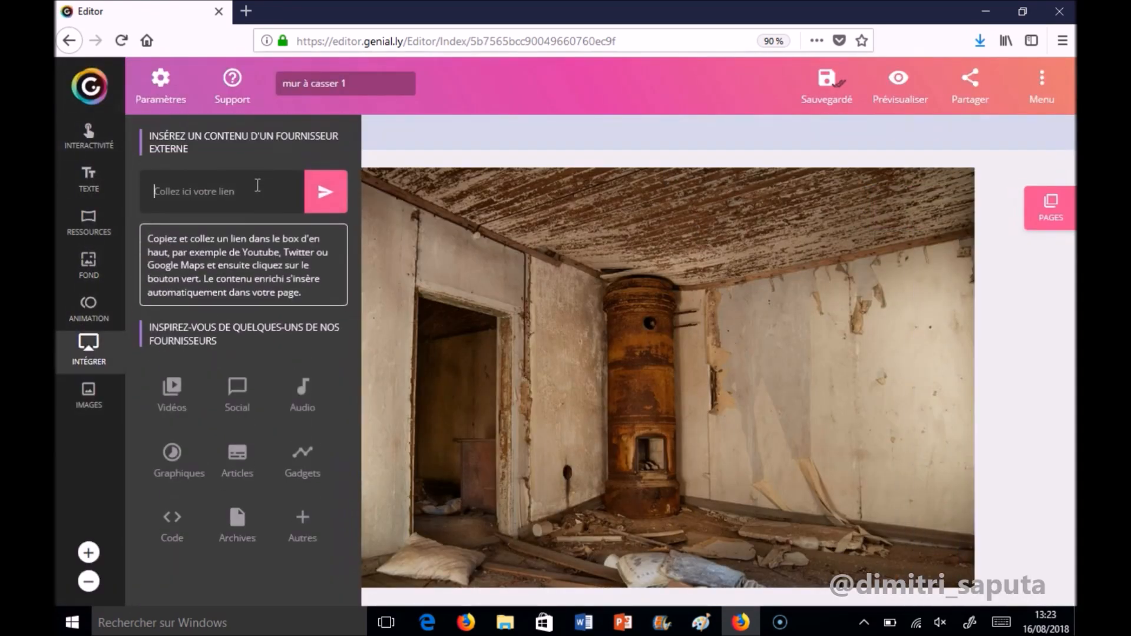
pyautogui.hotkey('ctrl', 'v')
pyautogui.click(326, 192)
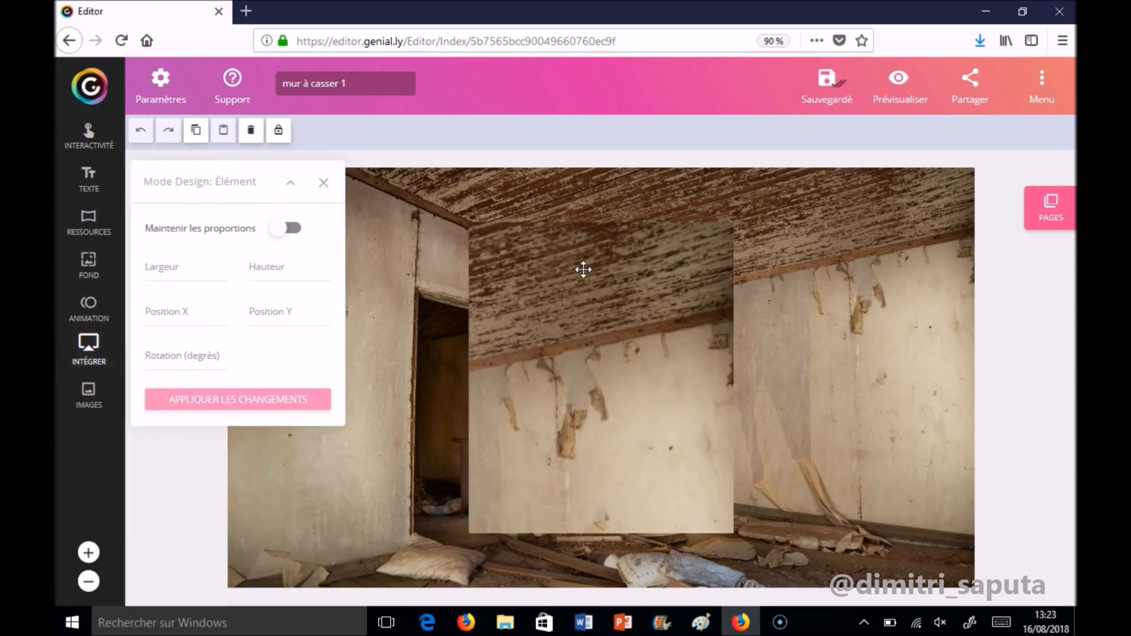
# Resize the embedded wall to width 300 and height 675, align it at X 900 and Y 0 over the room background, and lock it
pyautogui.click(583, 270)
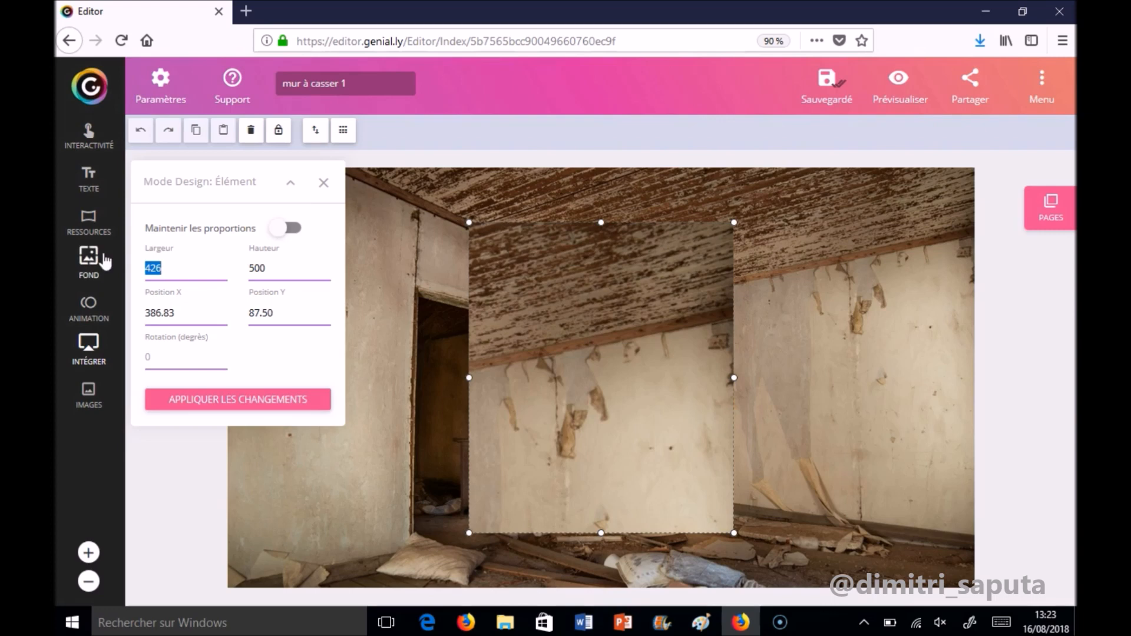
pyautogui.hotkey('ctrl', '+')
pyautogui.click(183, 269)
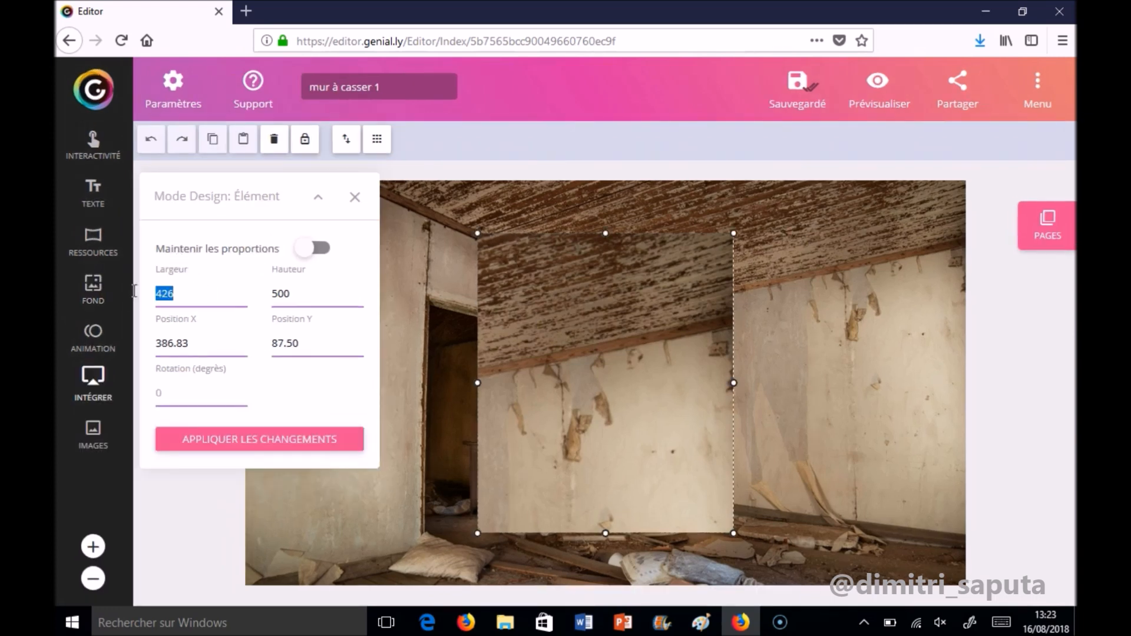
pyautogui.press('Left')
pyautogui.hotkey('ctrl', 'a')
pyautogui.write('300')
pyautogui.click(324, 439)
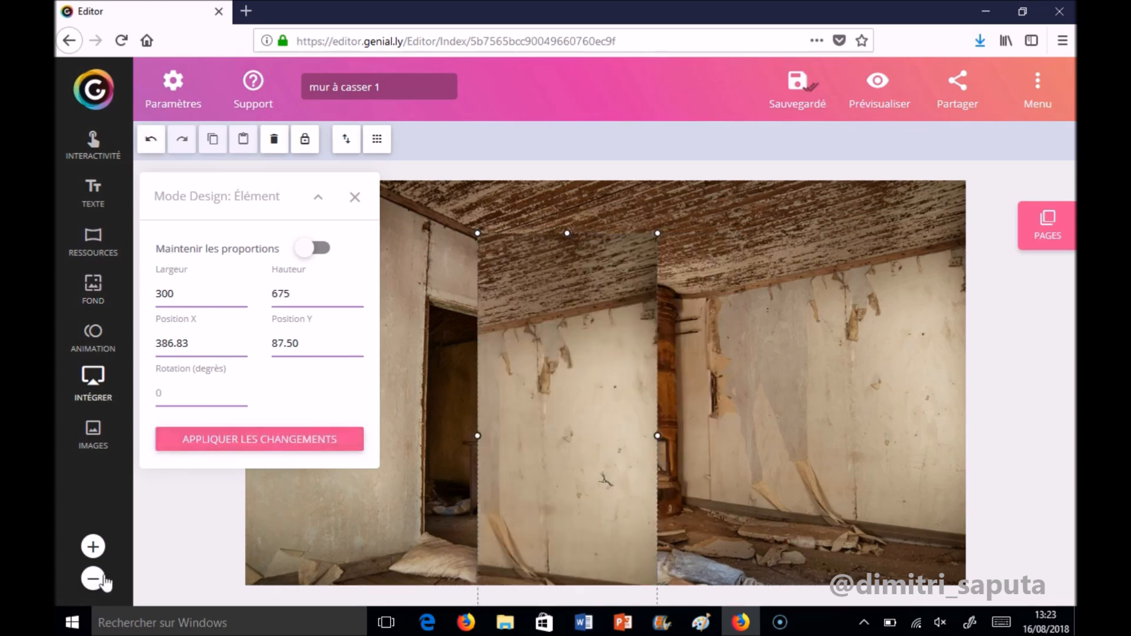
pyautogui.moveTo(578, 443); pyautogui.dragTo(887, 390)
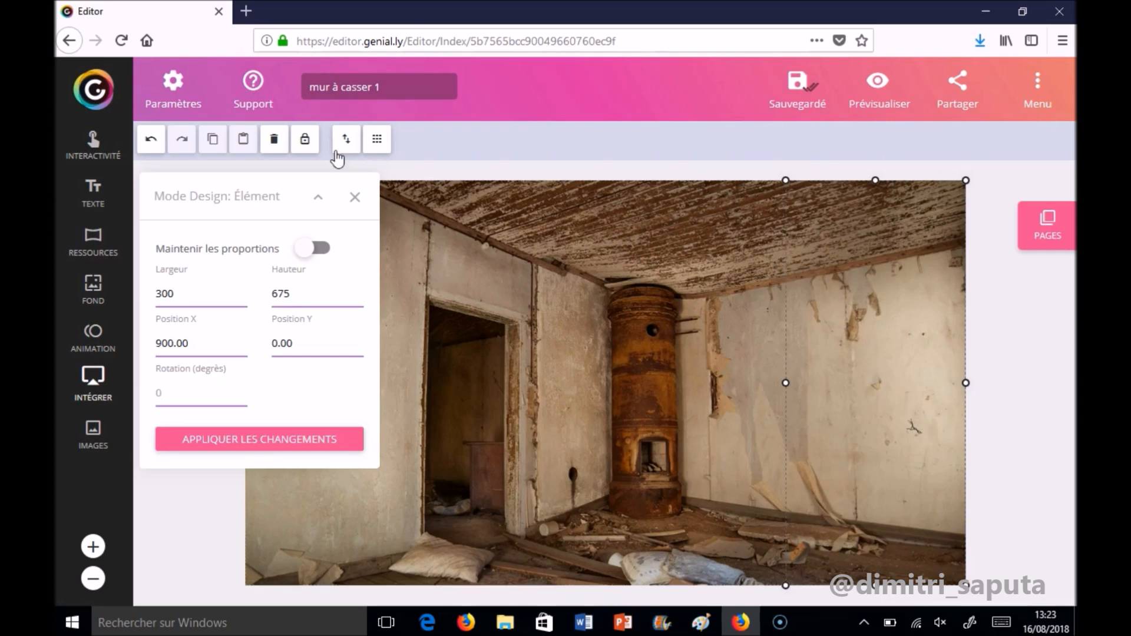
pyautogui.click(312, 141)
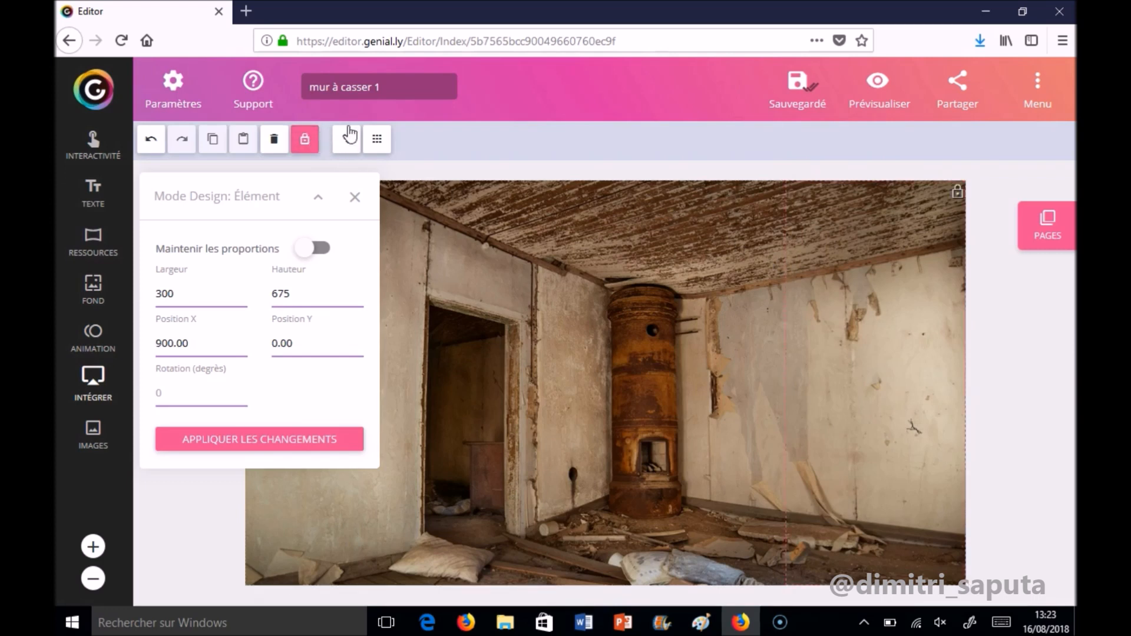
# View the "mur à casser 1" creation from the list of creations and test the interactive crack in the wall
pyautogui.click(96, 88)
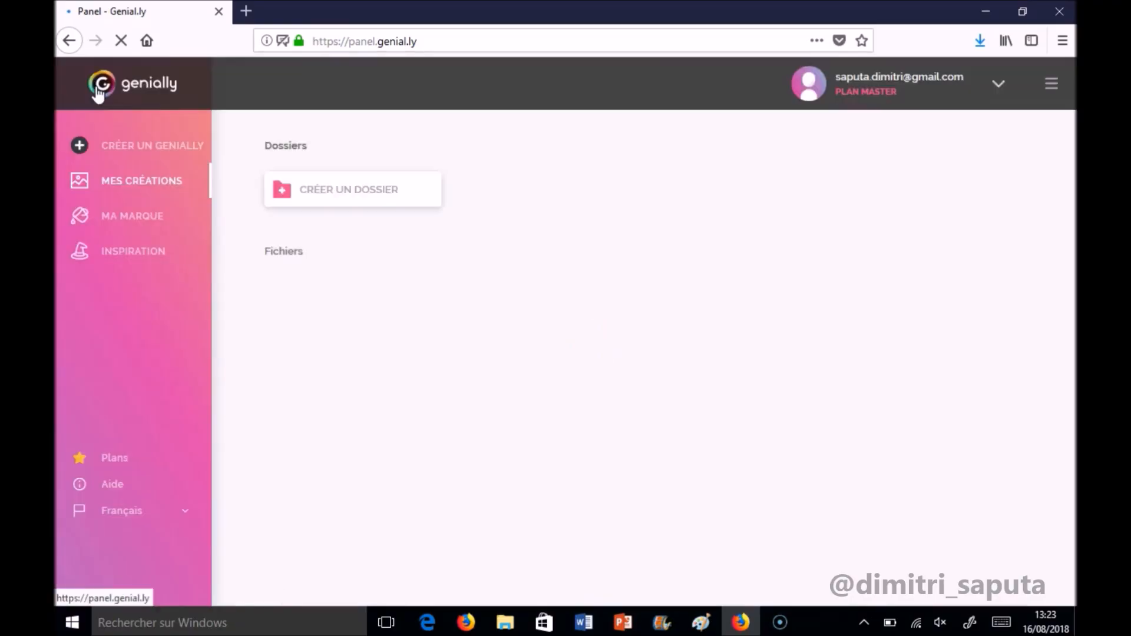
pyautogui.scroll(-3, 599, 334)
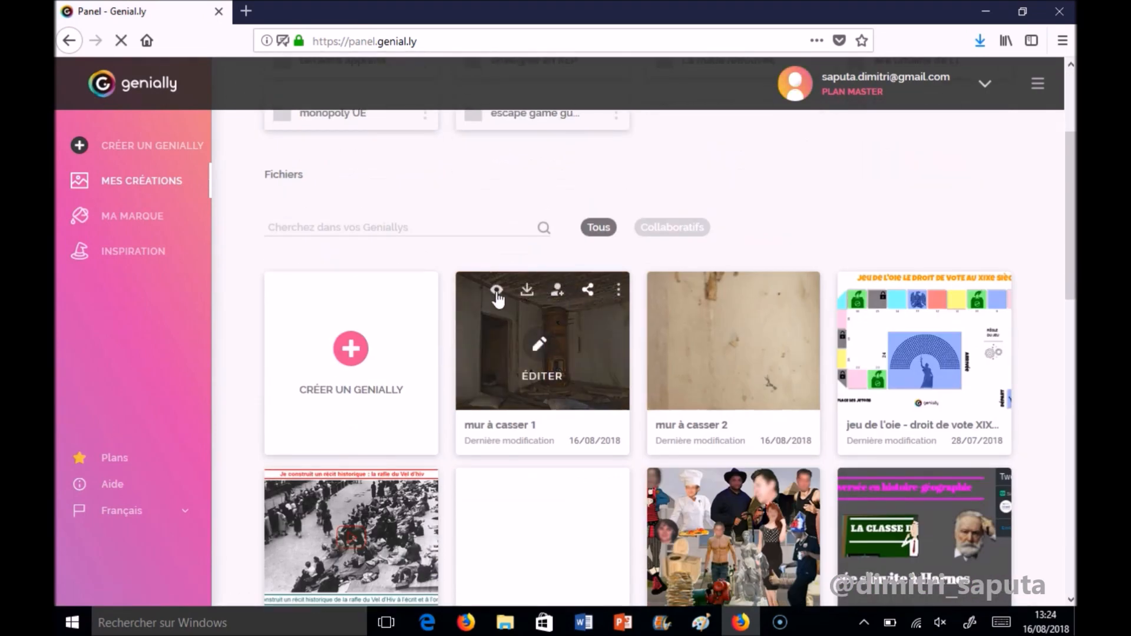
pyautogui.click(497, 291)
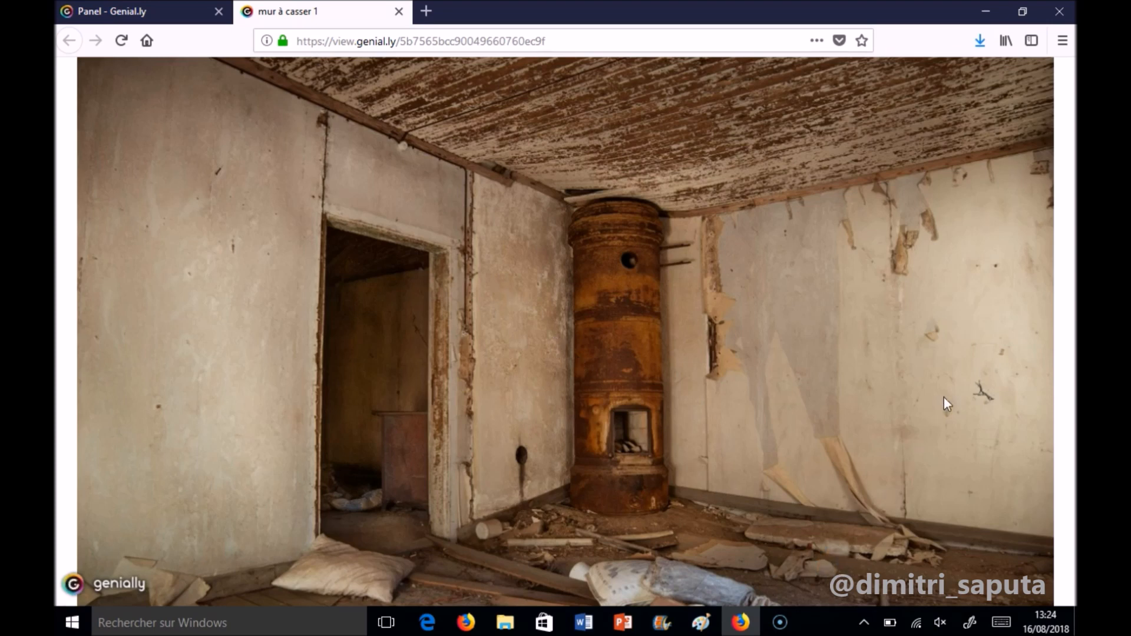
pyautogui.click(987, 398)
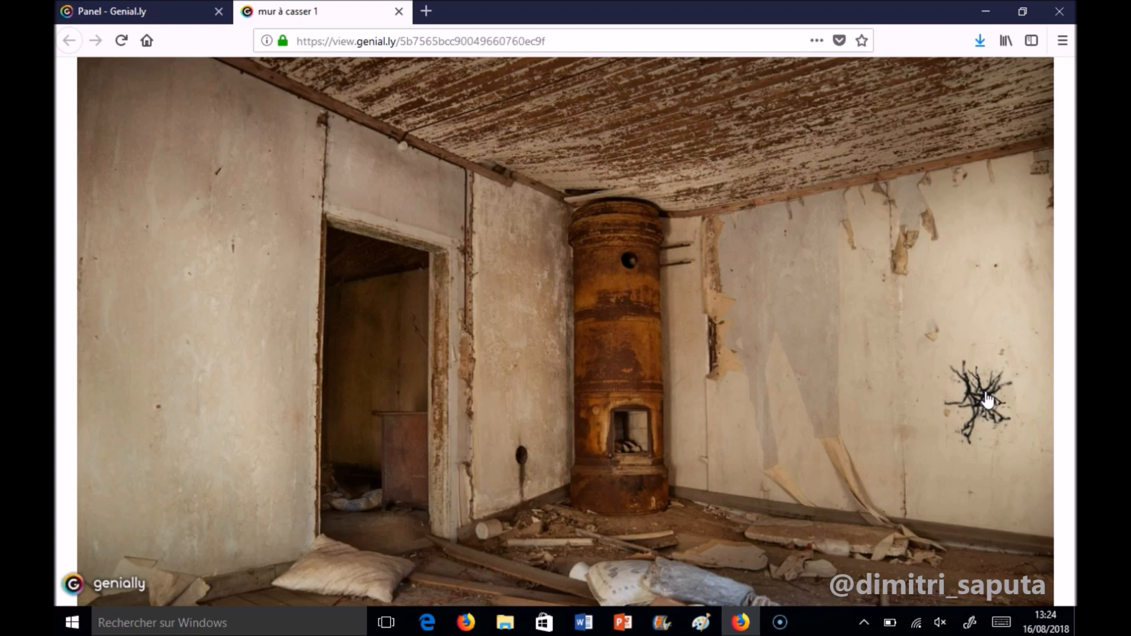
pyautogui.click(988, 399)
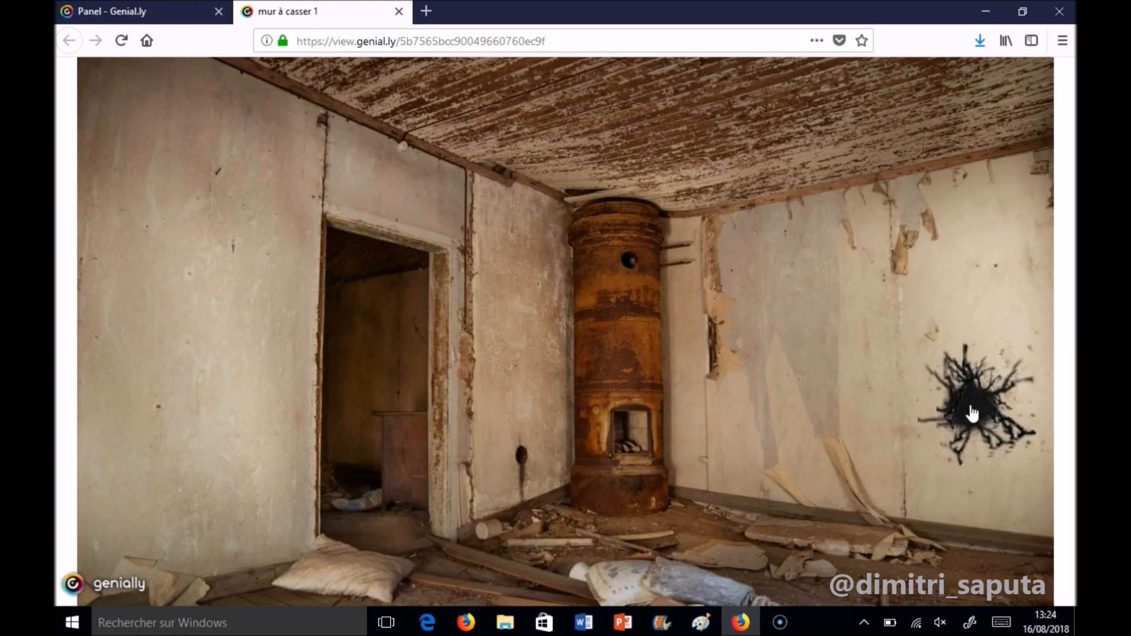